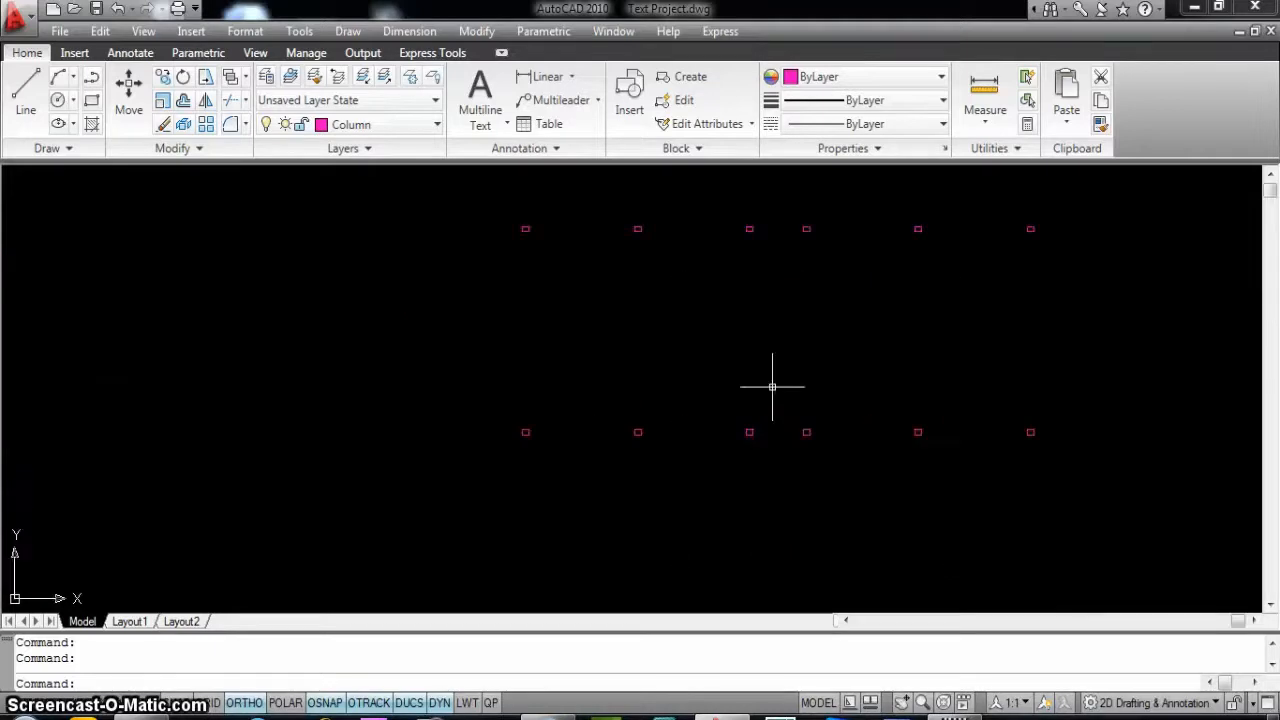
- Examine the floor plan and the separate column layout beside it
{"action": "scroll", "coordinate": [915, 324], "scroll_direction": "up", "scroll_amount": 2}
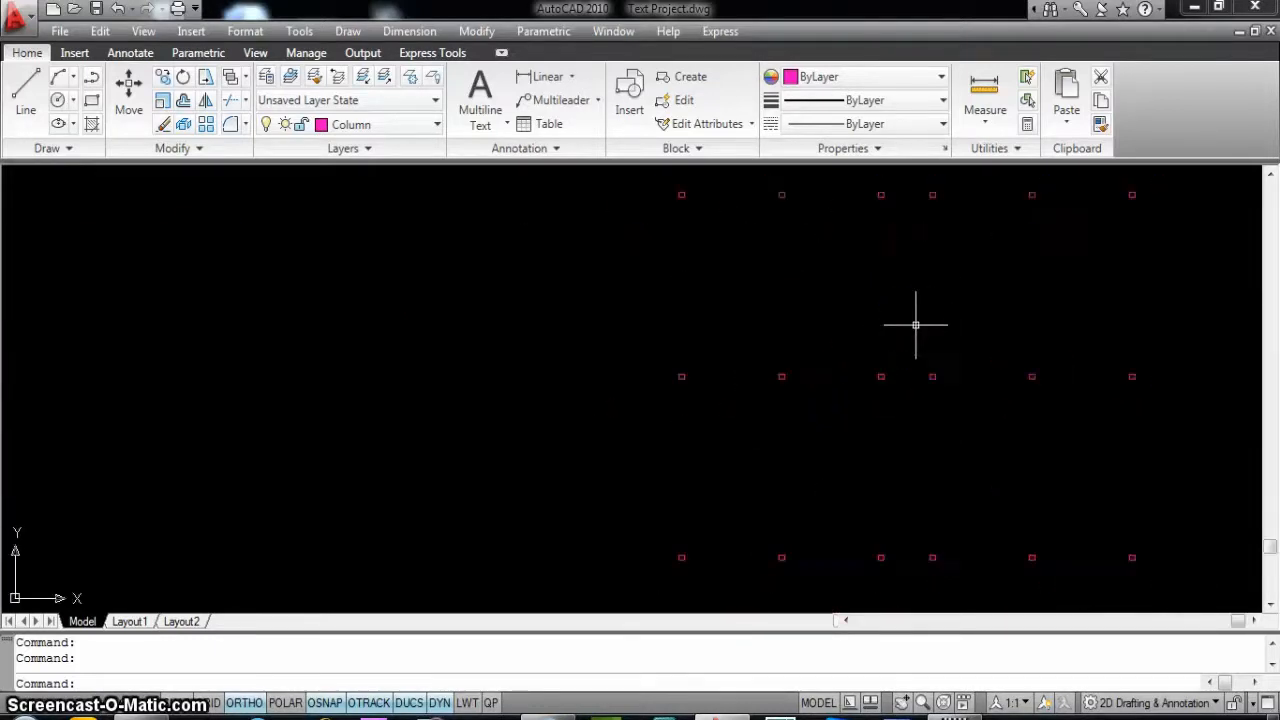
{"action": "scroll", "coordinate": [915, 324], "scroll_direction": "down", "scroll_amount": 3}
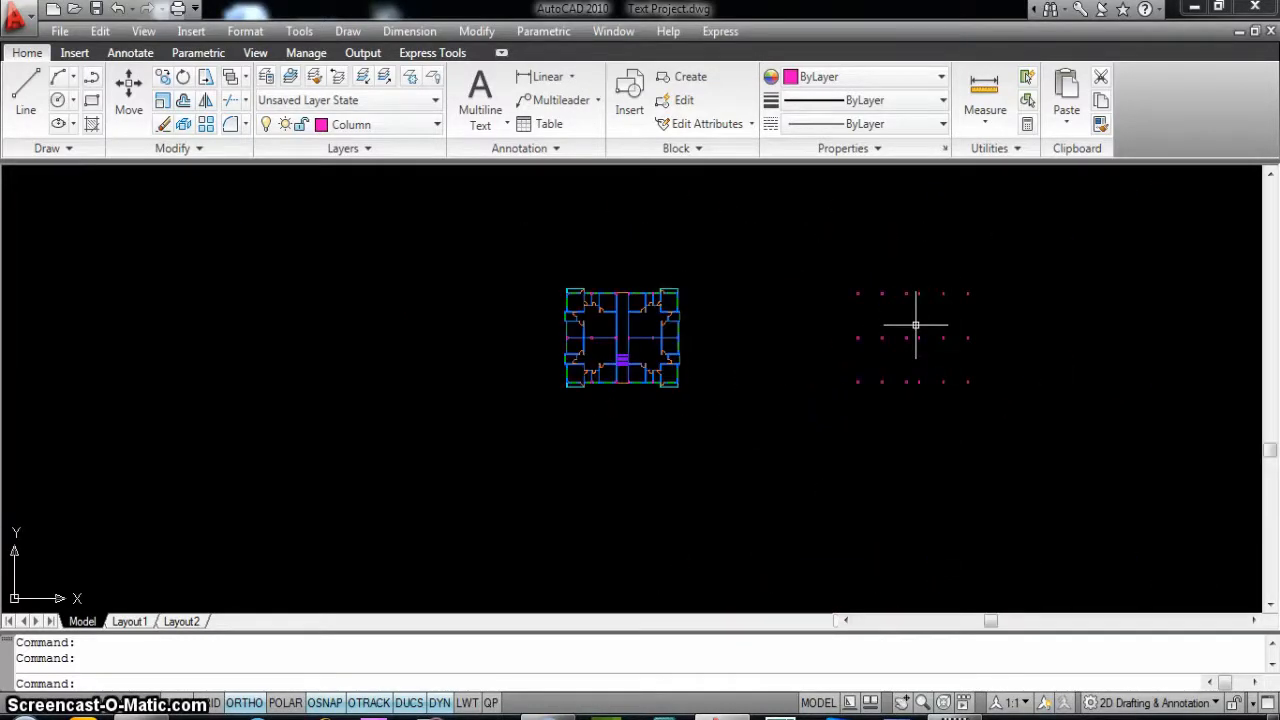
{"action": "middle_click_drag", "start_coordinate": [903, 323], "coordinate": [716, 357]}
{"action": "scroll", "coordinate": [716, 357], "scroll_direction": "up", "scroll_amount": 3}
{"action": "middle_click_drag", "start_coordinate": [537, 346], "coordinate": [731, 371]}
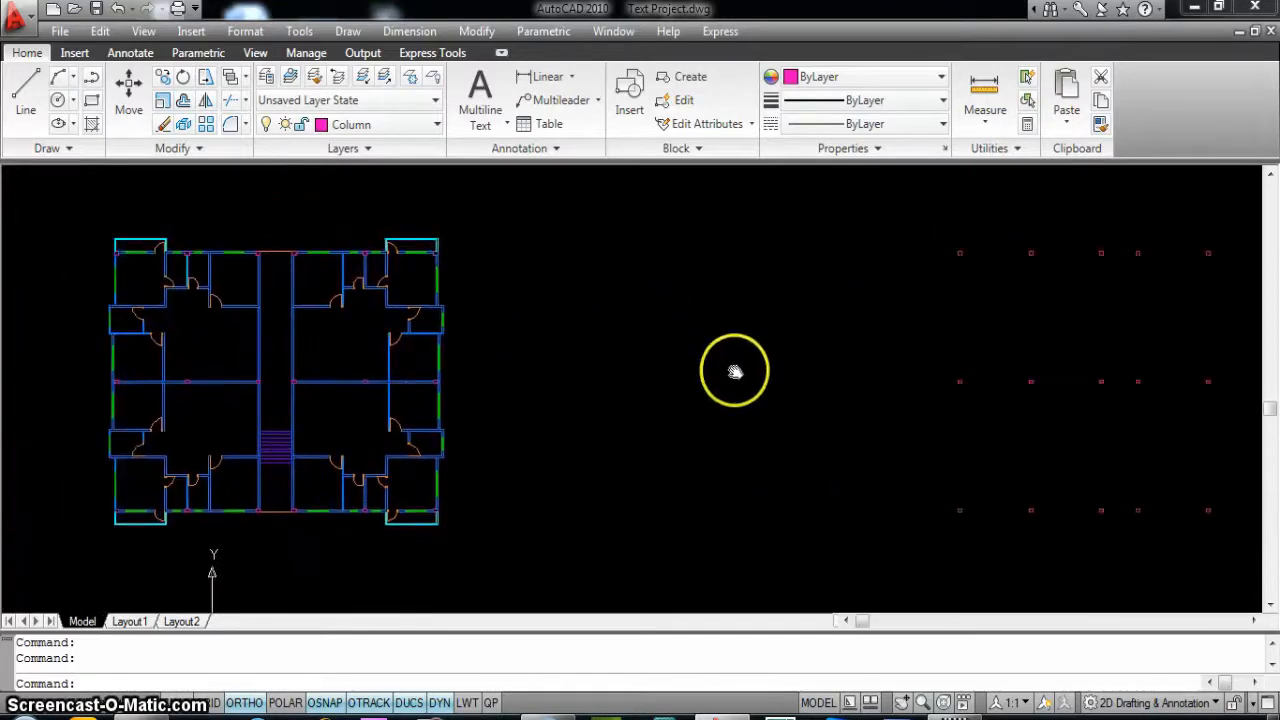
{"action": "scroll", "coordinate": [654, 354], "scroll_direction": "down", "scroll_amount": 5}
{"action": "scroll", "coordinate": [654, 354], "scroll_direction": "up", "scroll_amount": 6}
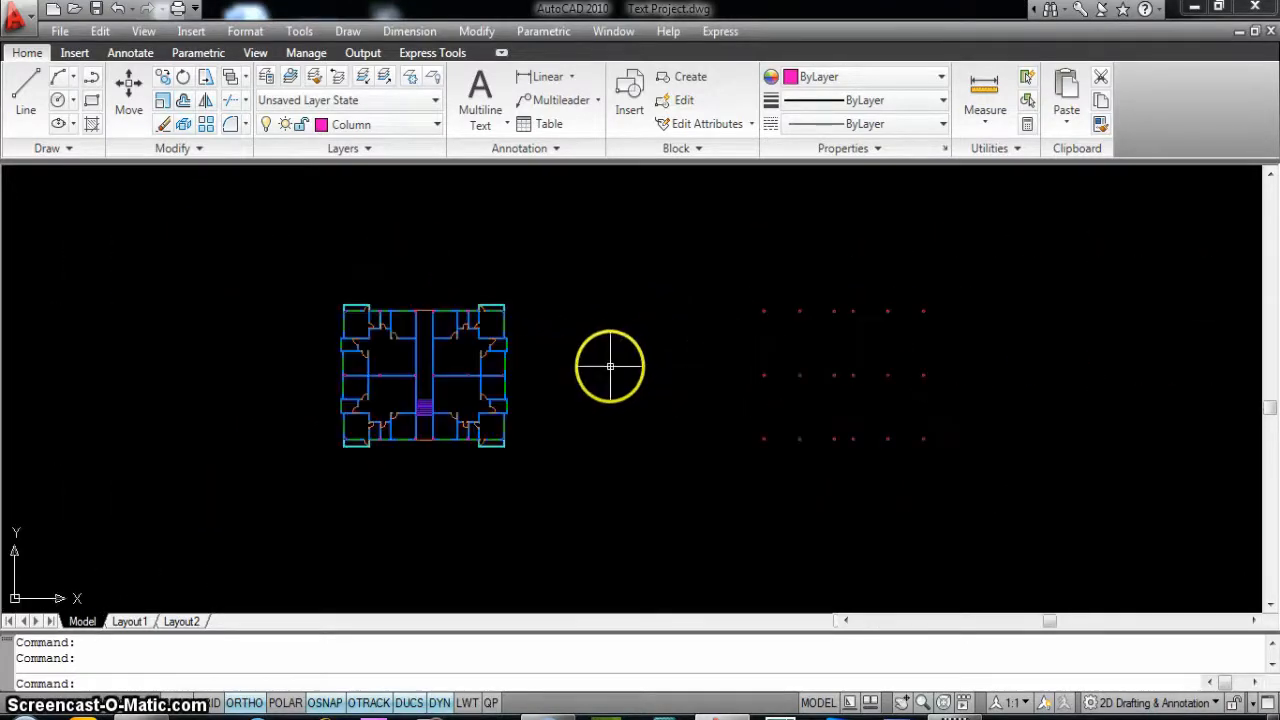
{"action": "mouse_move", "coordinate": [610, 366]}
{"action": "middle_mouse_down"}
{"action": "mouse_move", "coordinate": [526, 368]}
{"action": "mouse_move", "coordinate": [591, 377]}
{"action": "mouse_move", "coordinate": [594, 362]}
{"action": "middle_mouse_up"}
{"action": "scroll", "coordinate": [594, 362], "scroll_direction": "down", "scroll_amount": 6}
{"action": "scroll", "coordinate": [596, 362], "scroll_direction": "up", "scroll_amount": 4}
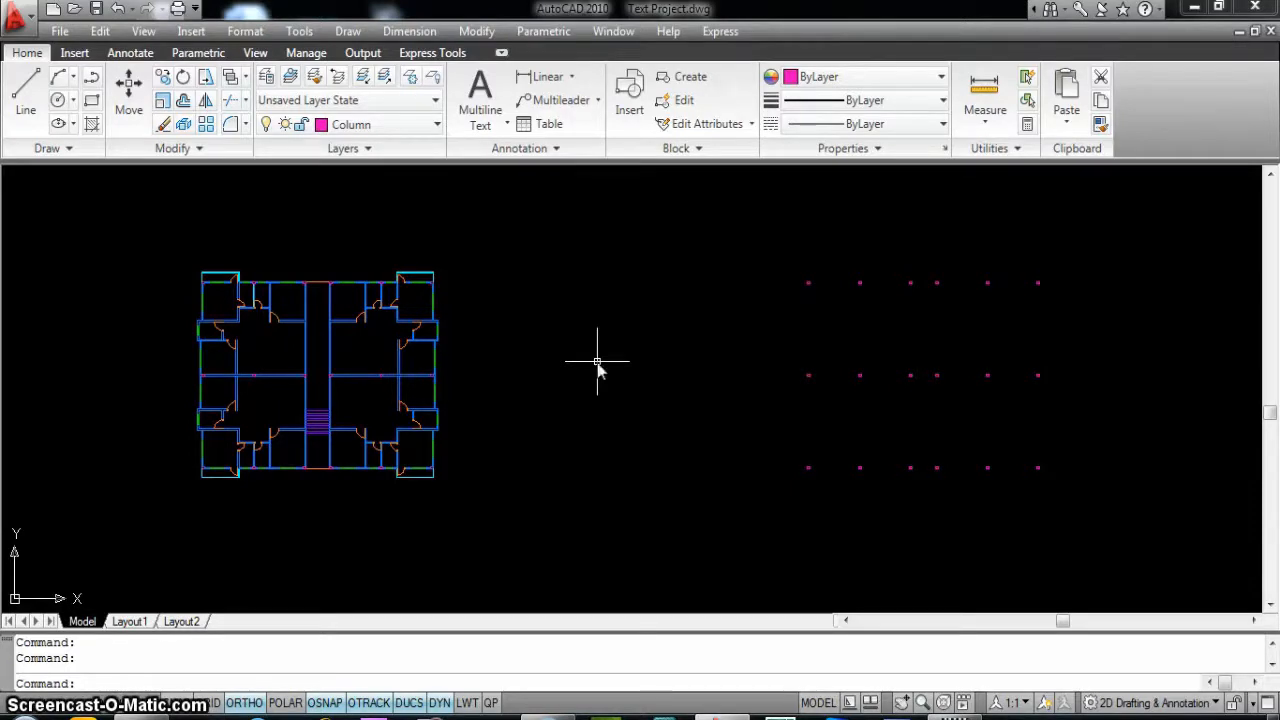
- Zoom the view with the Zoom command's All option to fit the floor plan and the column layout
{"action": "key", "text": "Return"}
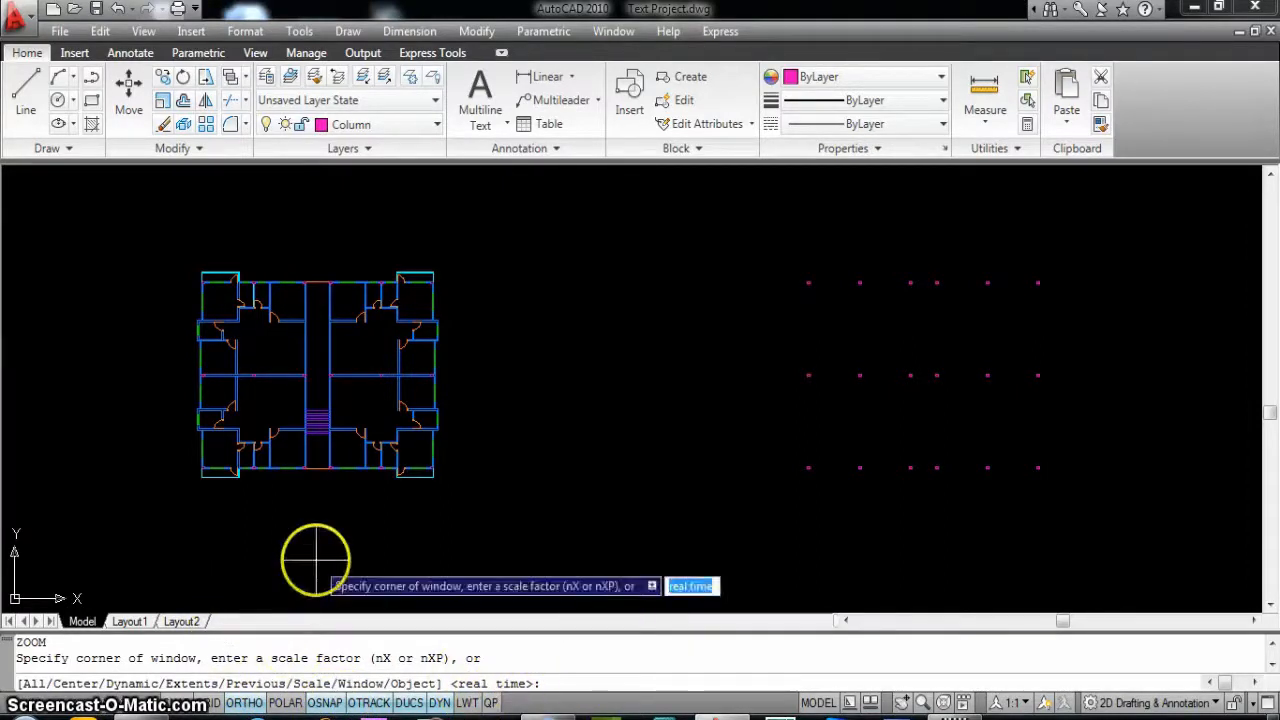
{"action": "type", "text": "a"}
{"action": "key", "text": "Return"}
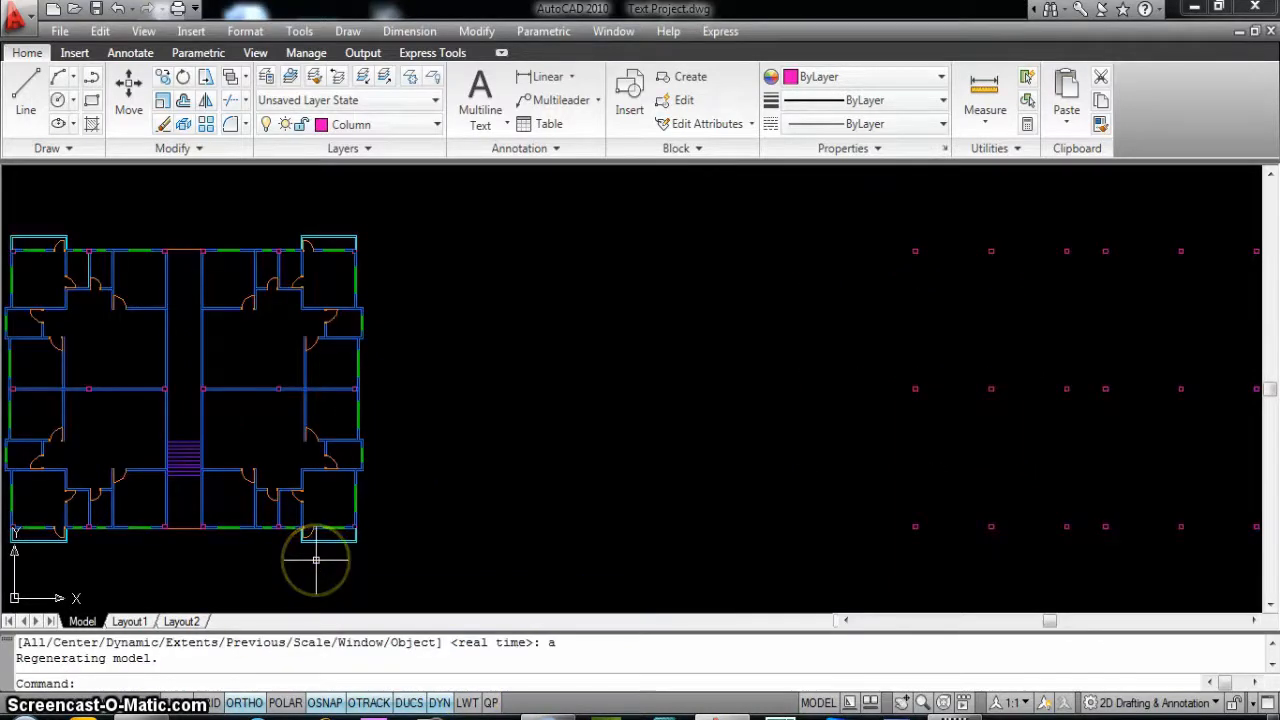
{"action": "scroll", "coordinate": [486, 300], "scroll_direction": "down", "scroll_amount": 6}
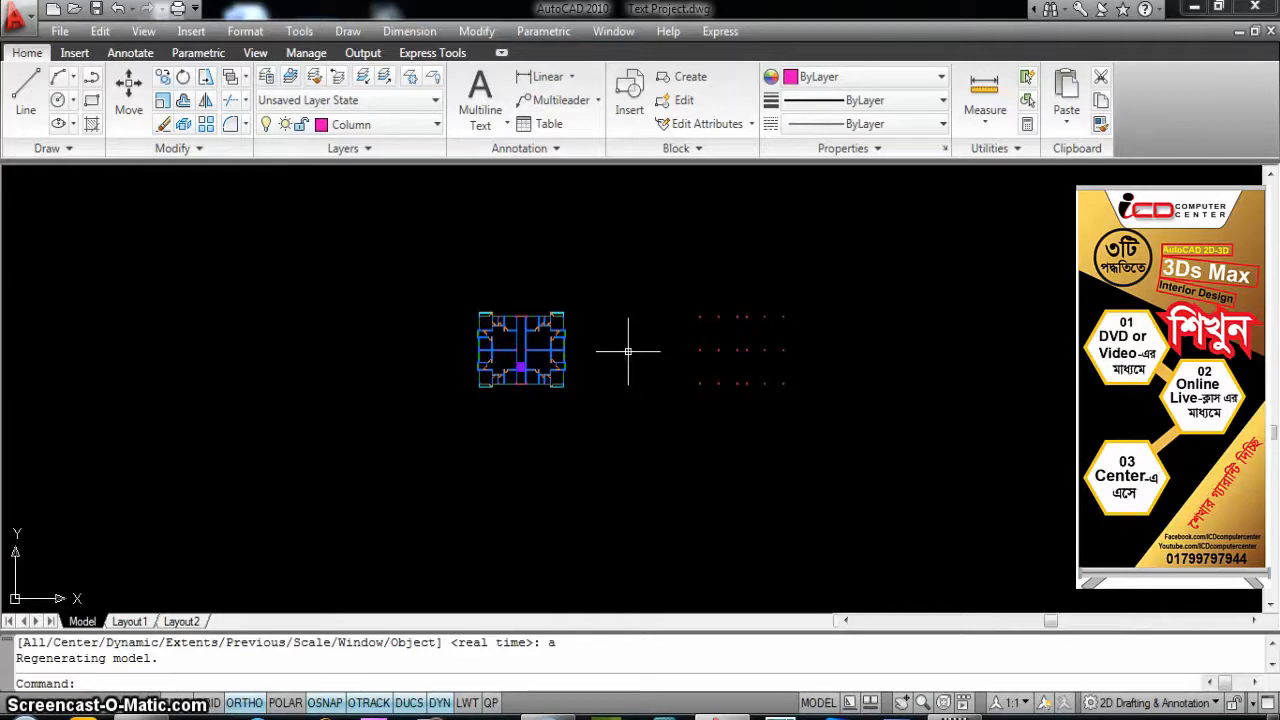
{"action": "type", "text": "z"}
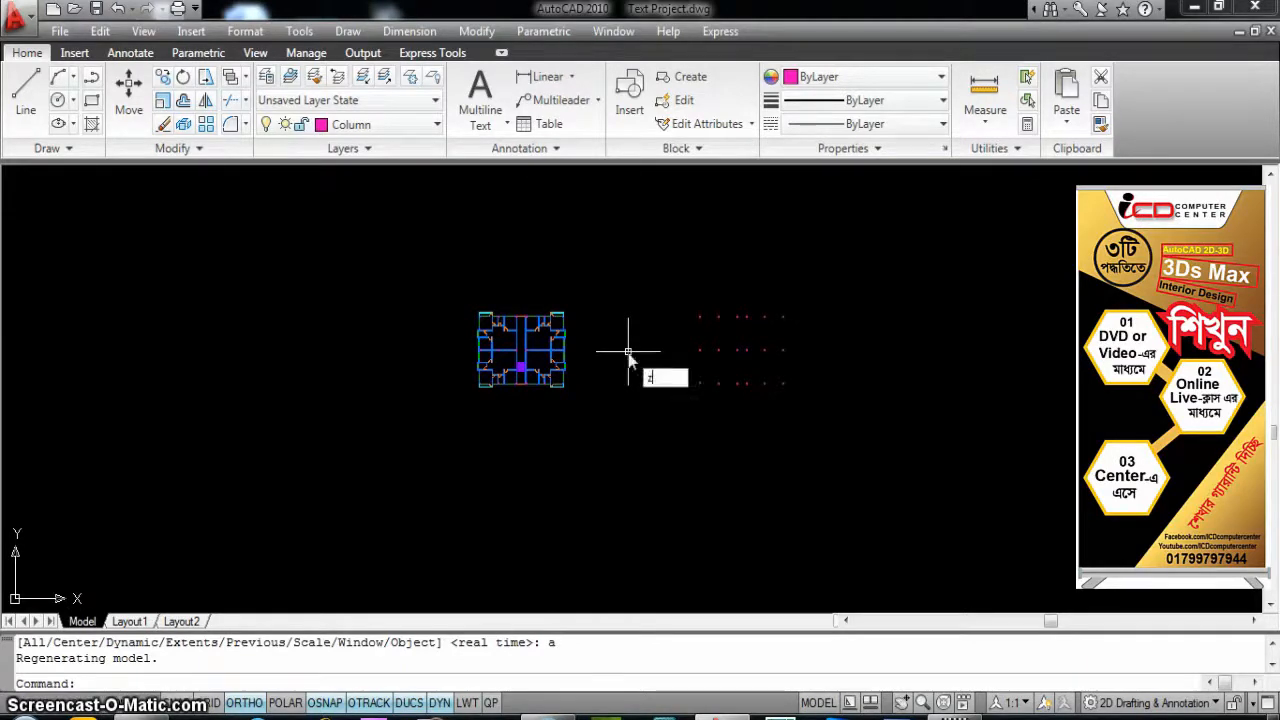
{"action": "key", "text": "Return"}
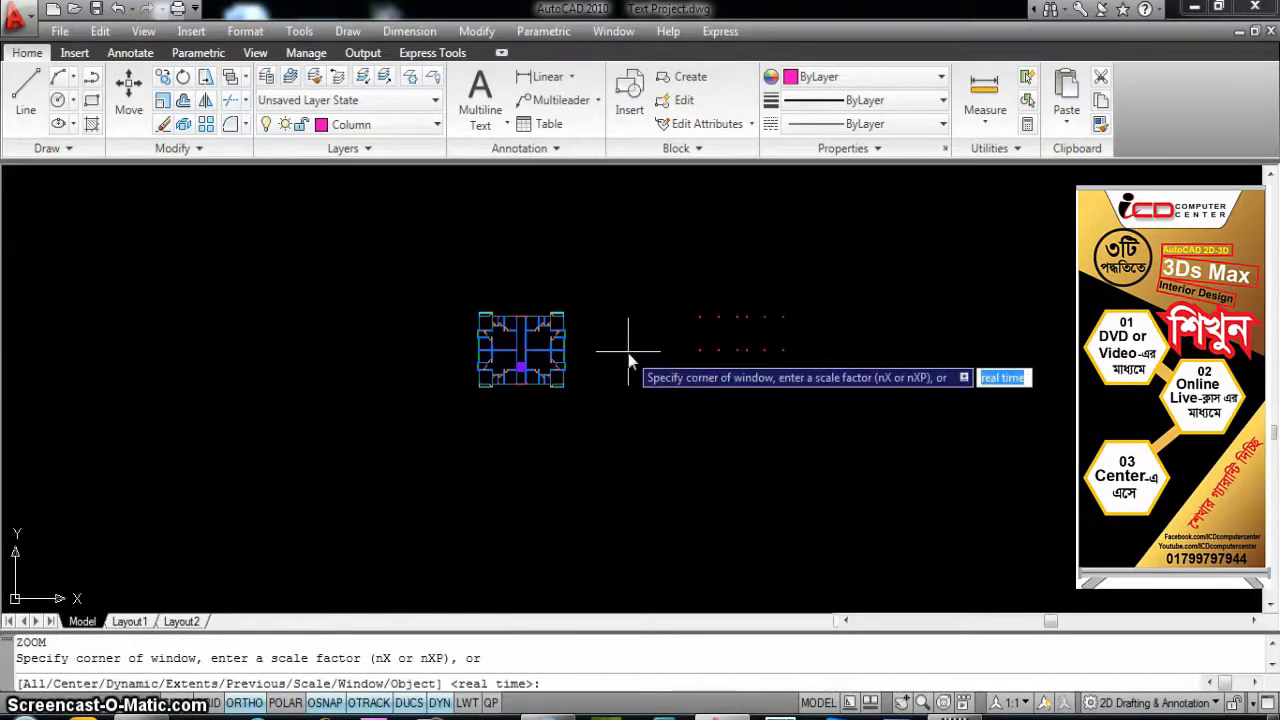
{"action": "type", "text": "c"}
{"action": "key", "text": "Return"}
{"action": "key", "text": "Escape"}
{"action": "key", "text": "Escape"}
{"action": "key", "text": "Escape"}
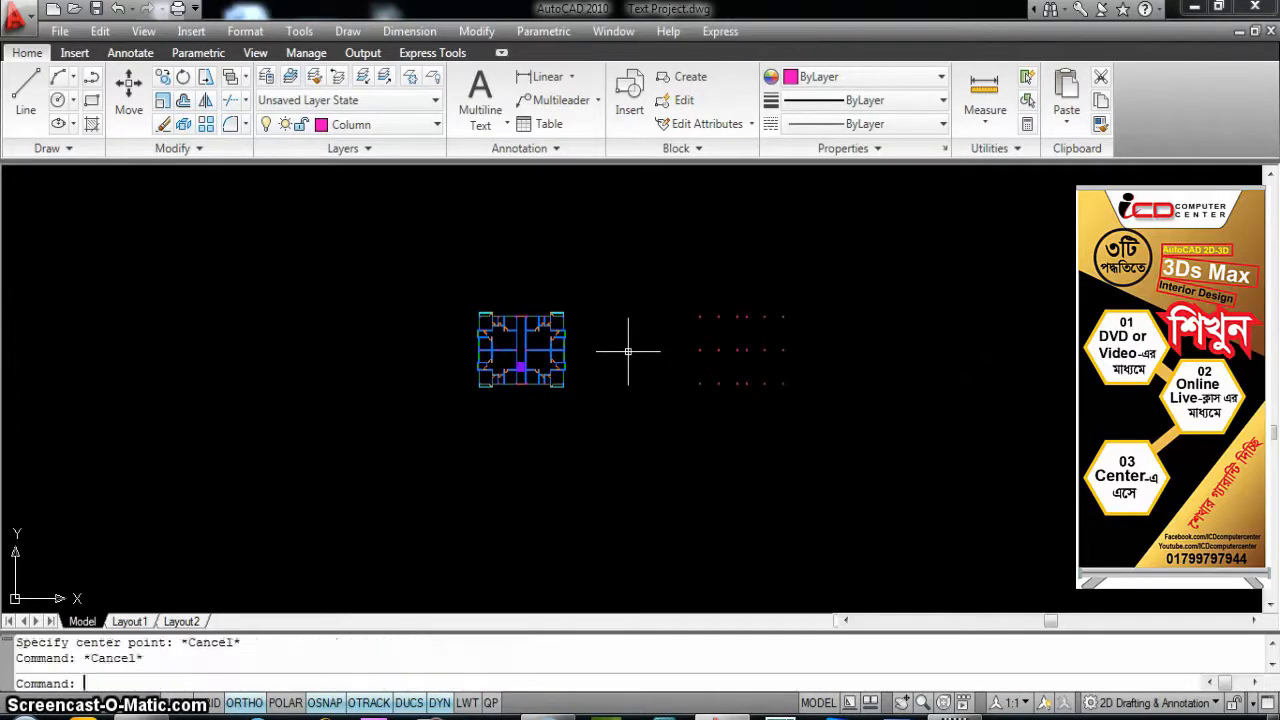
- Zoom with the Center option about a point between the floor plan and the column layout, accepting the default height
{"action": "type", "text": "z"}
{"action": "key", "text": "Return"}
{"action": "type", "text": "c"}
{"action": "key", "text": "Return"}
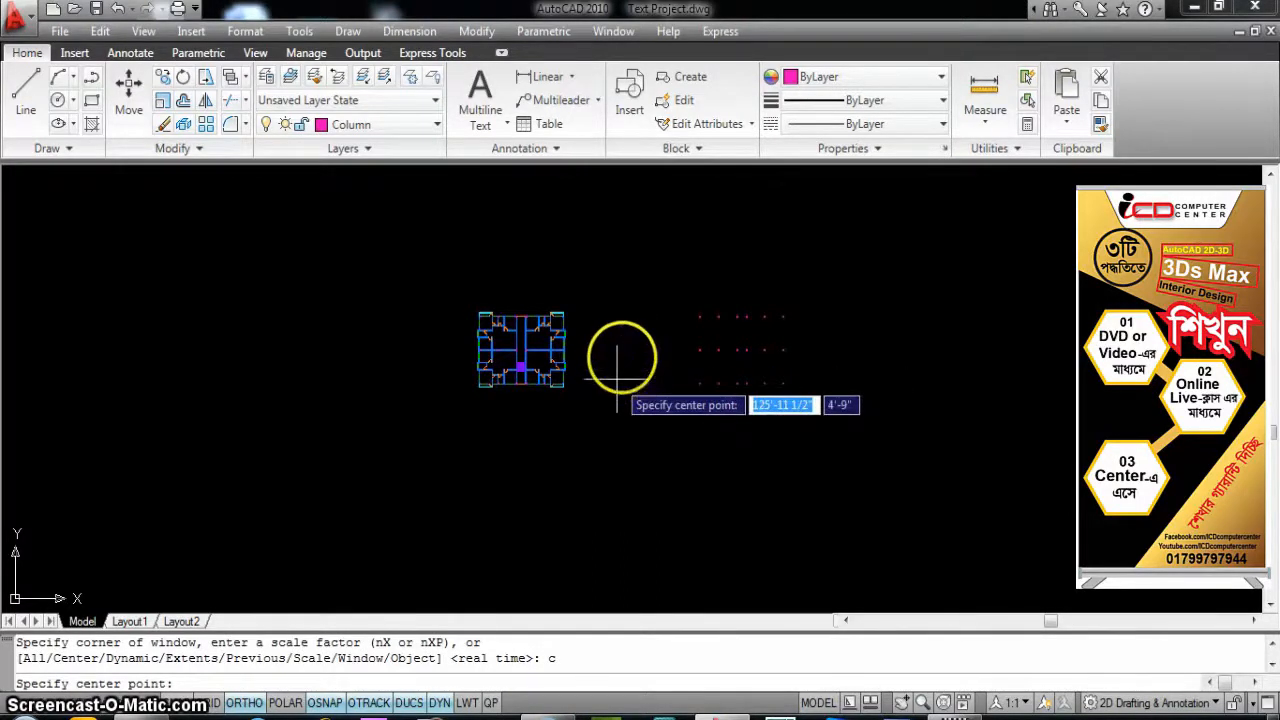
{"action": "left_click", "coordinate": [626, 346]}
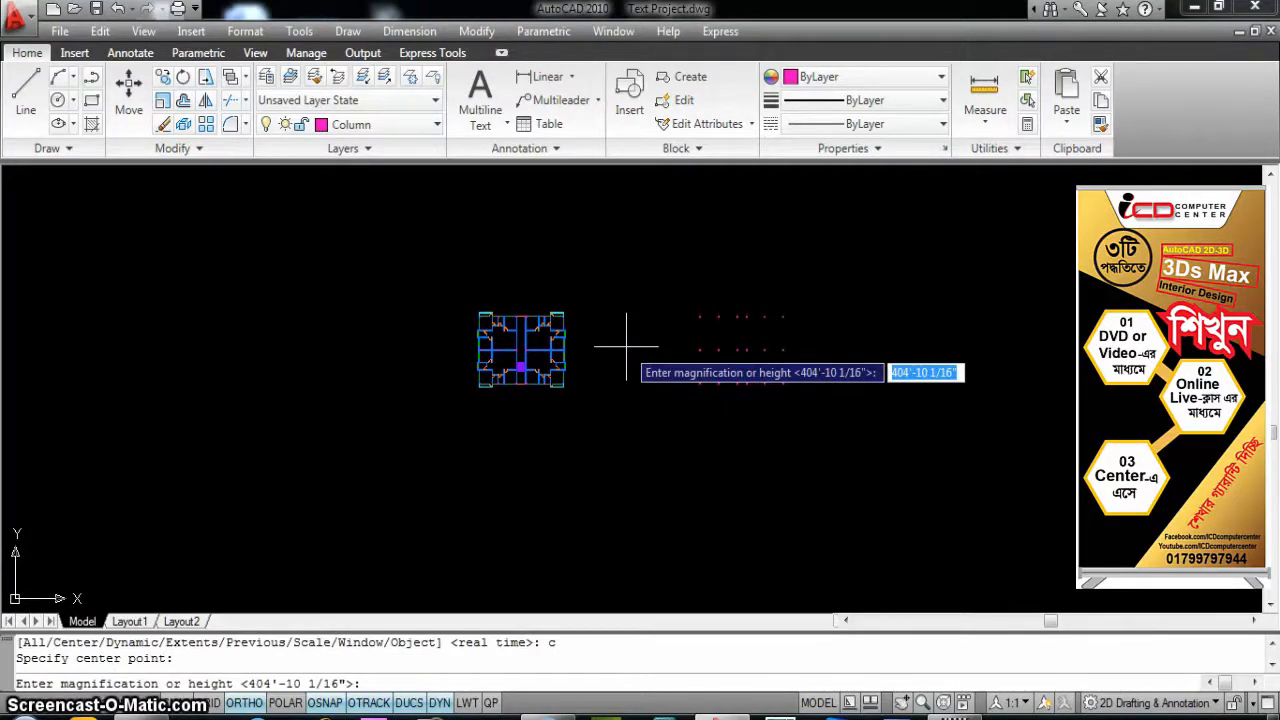
{"action": "key", "text": "Return"}
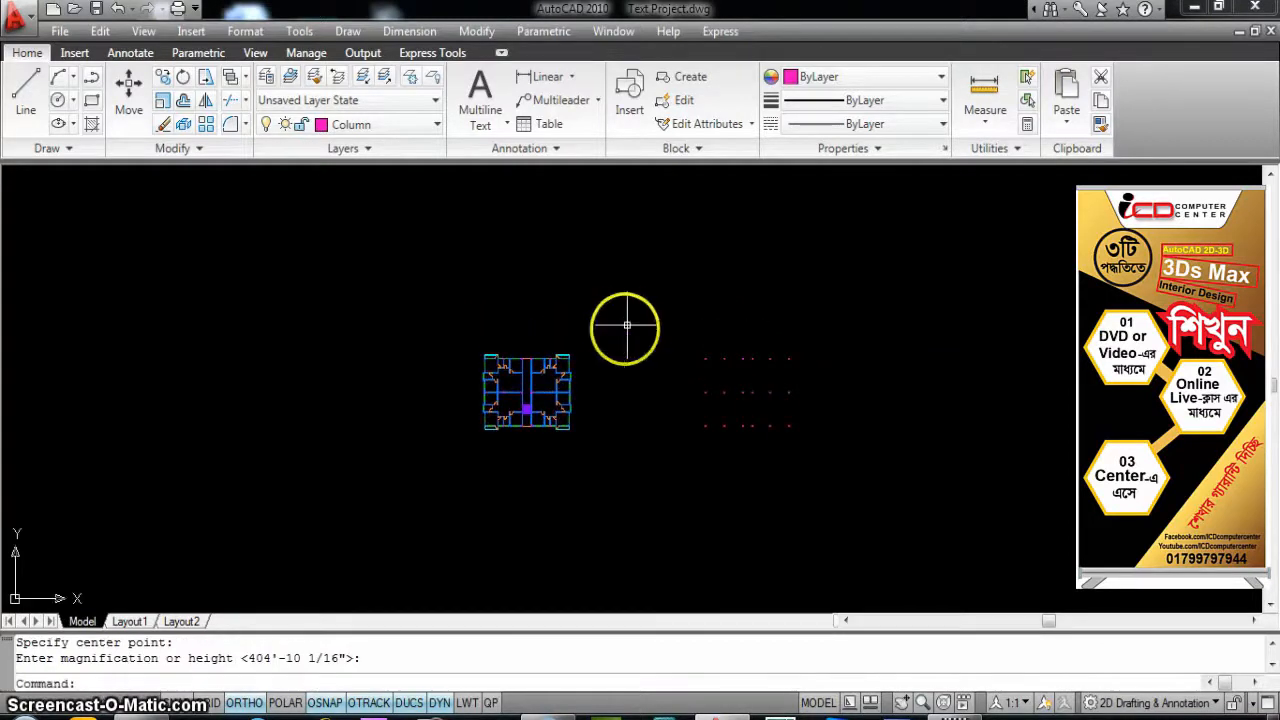
{"action": "scroll", "coordinate": [609, 434], "scroll_direction": "up", "scroll_amount": 6}
{"action": "scroll", "coordinate": [608, 432], "scroll_direction": "up", "scroll_amount": 2}
{"action": "scroll", "coordinate": [608, 432], "scroll_direction": "down", "scroll_amount": 5}
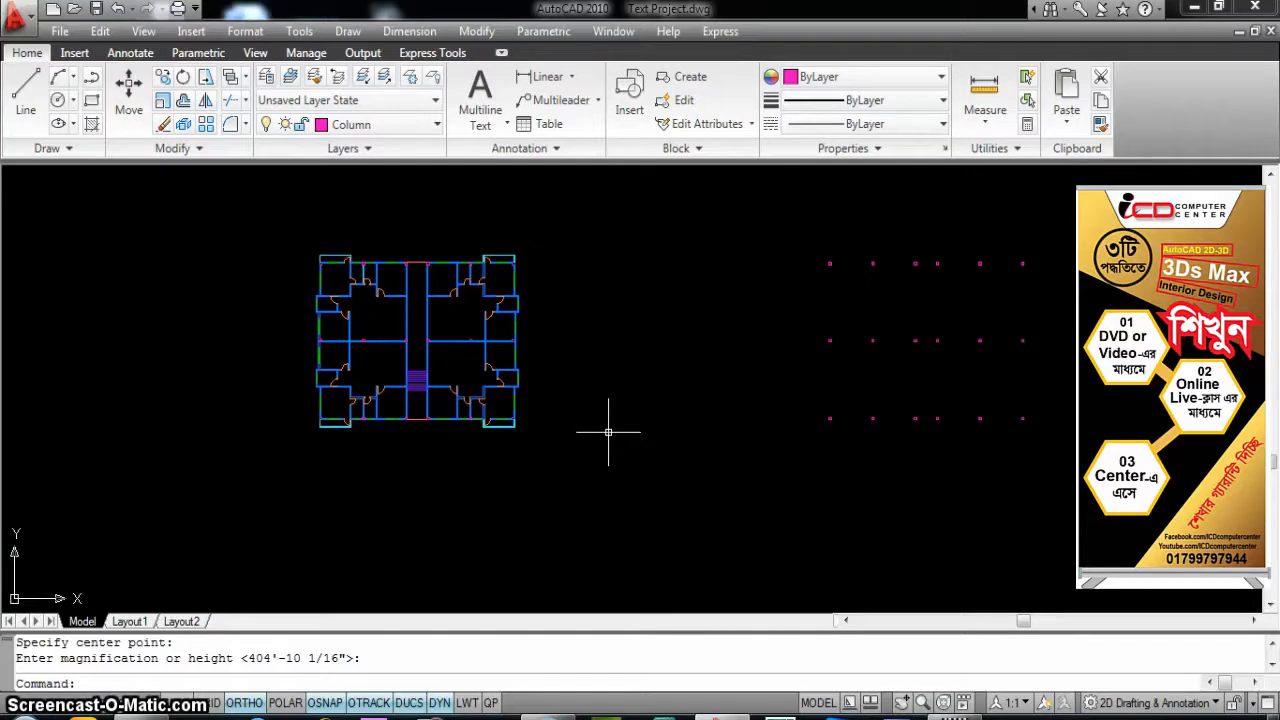
- Fit the entire drawing in the view with the Zoom command's All option
{"action": "type", "text": "z"}
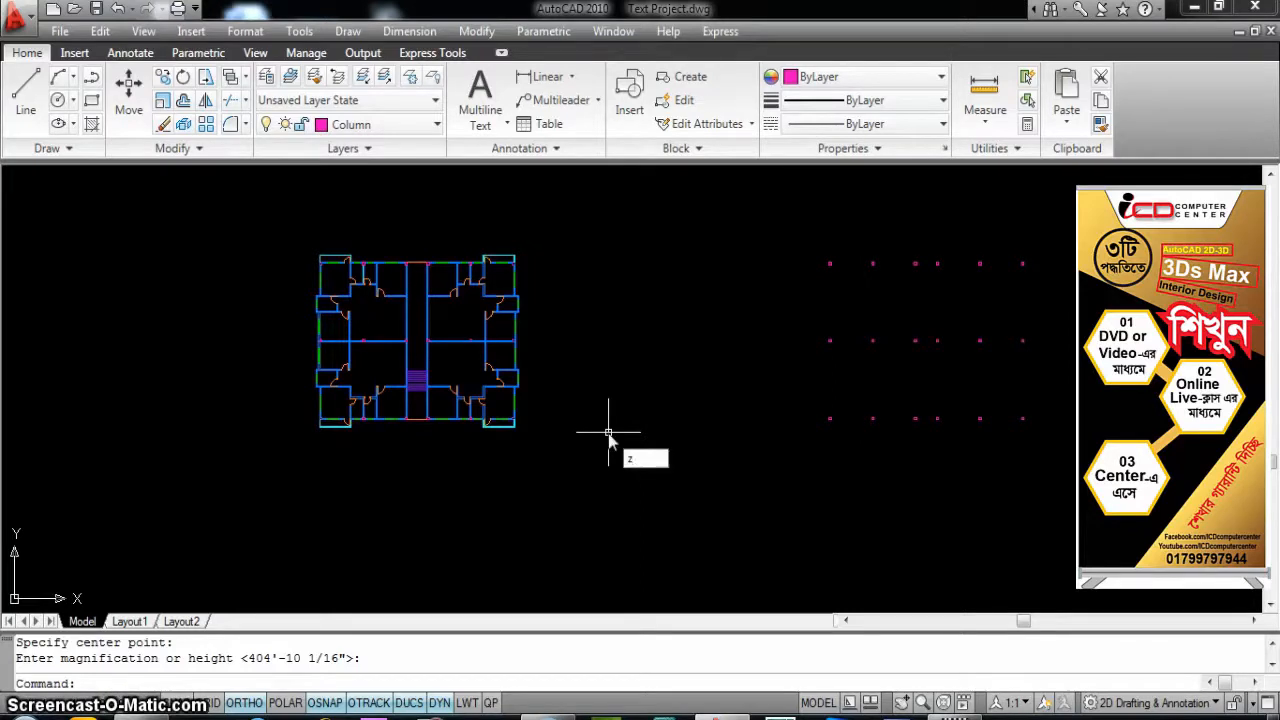
{"action": "key", "text": "Return"}
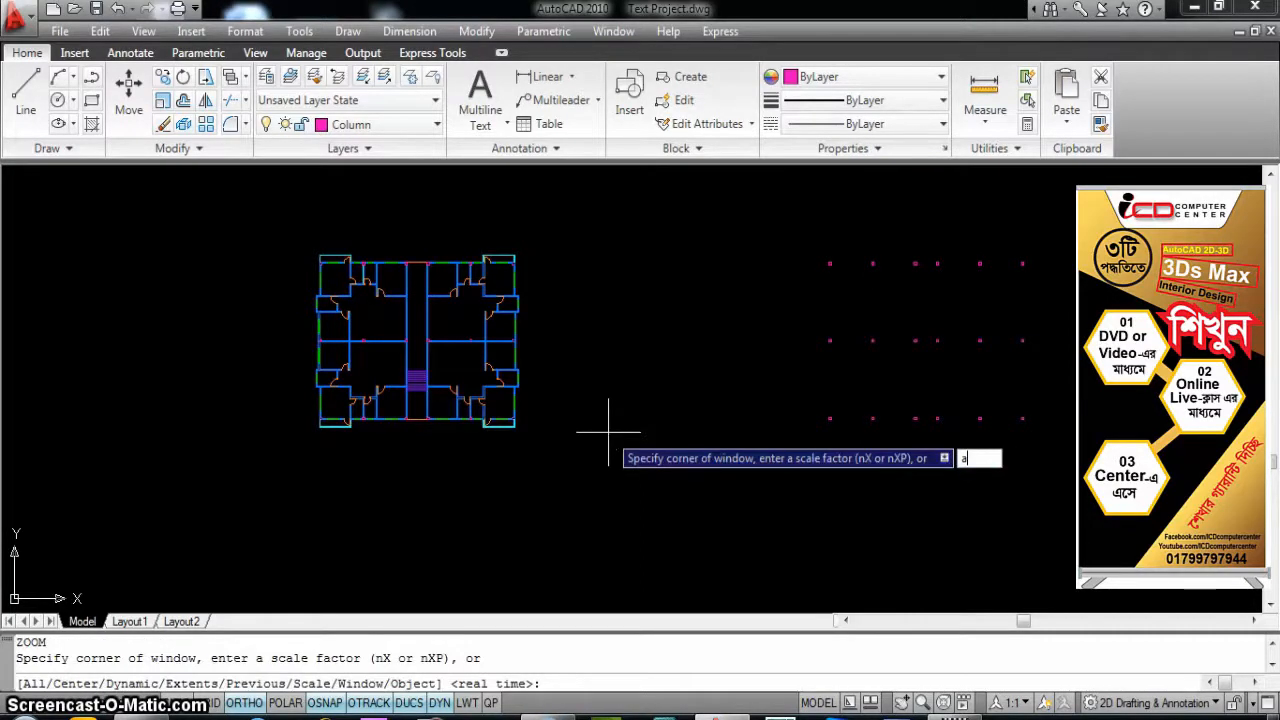
{"action": "key", "text": "Return"}
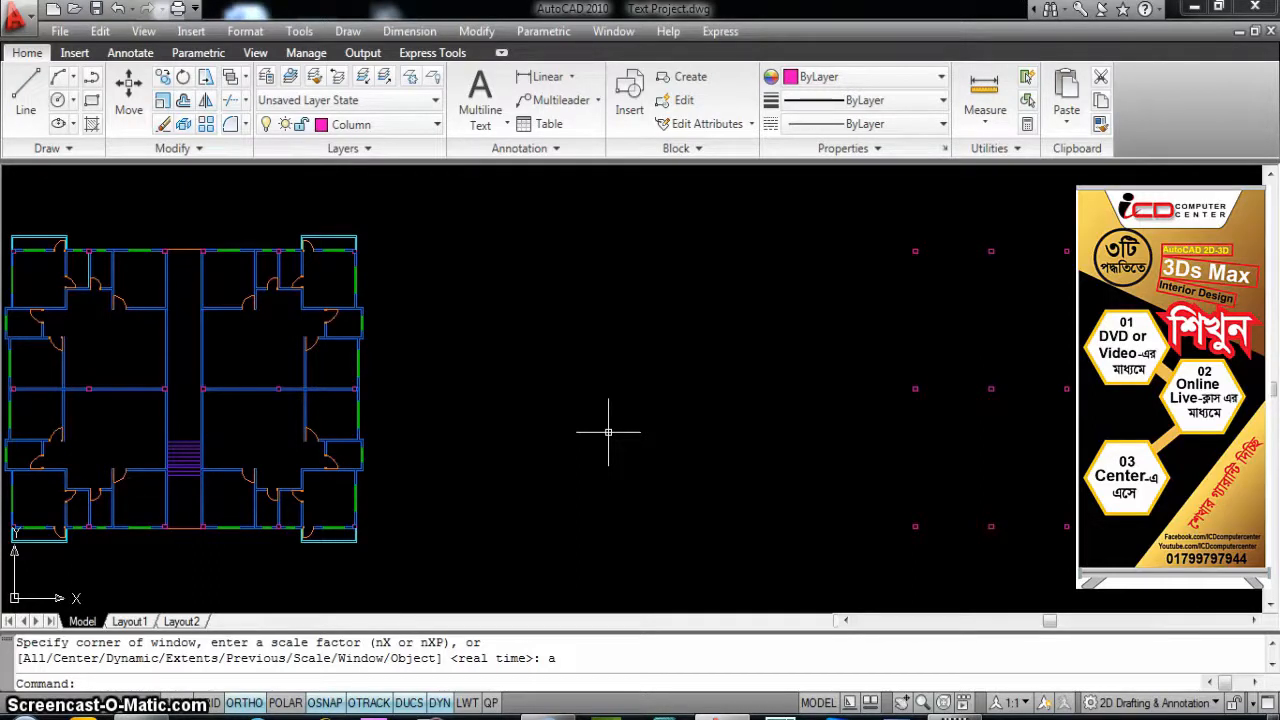
- Inspect the floor plan's walls, doors, windows and columns and compare it with the separate column layout
{"action": "middle_click_drag", "start_coordinate": [430, 392], "coordinate": [728, 404]}
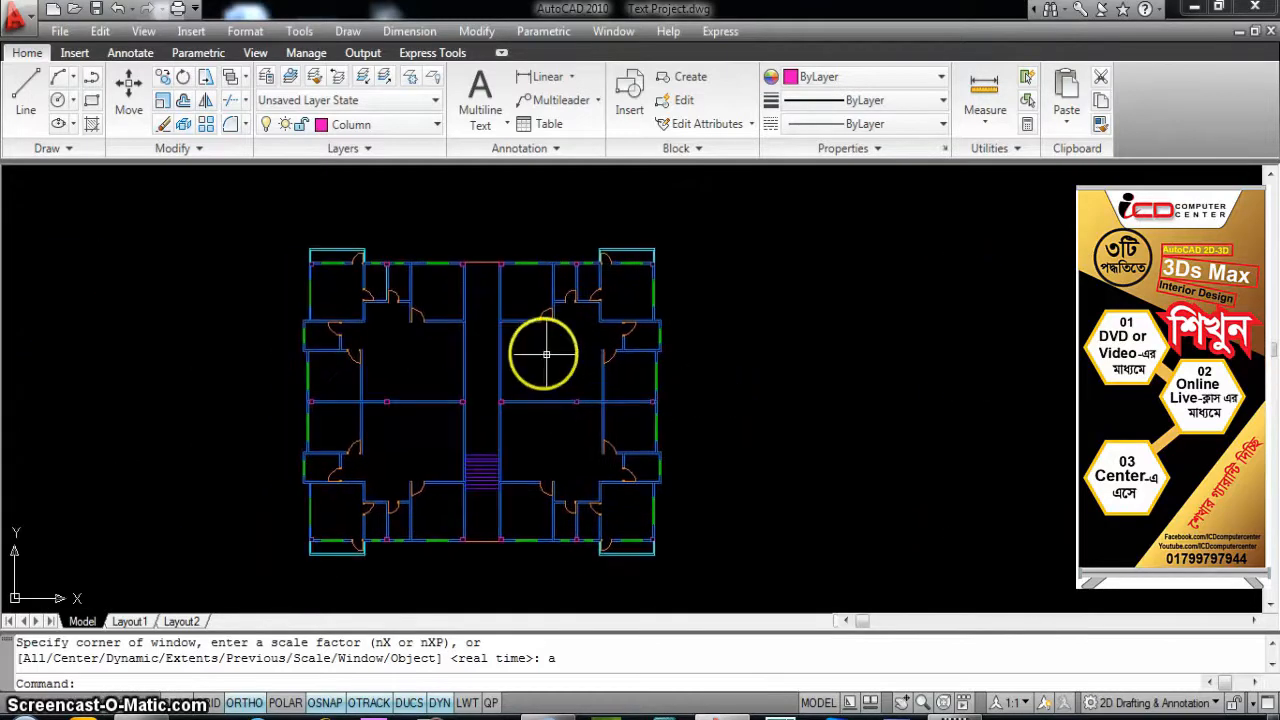
{"action": "scroll", "coordinate": [545, 353], "scroll_direction": "up", "scroll_amount": 2}
{"action": "scroll", "coordinate": [606, 363], "scroll_direction": "down", "scroll_amount": 2}
{"action": "scroll", "coordinate": [608, 363], "scroll_direction": "up", "scroll_amount": 2}
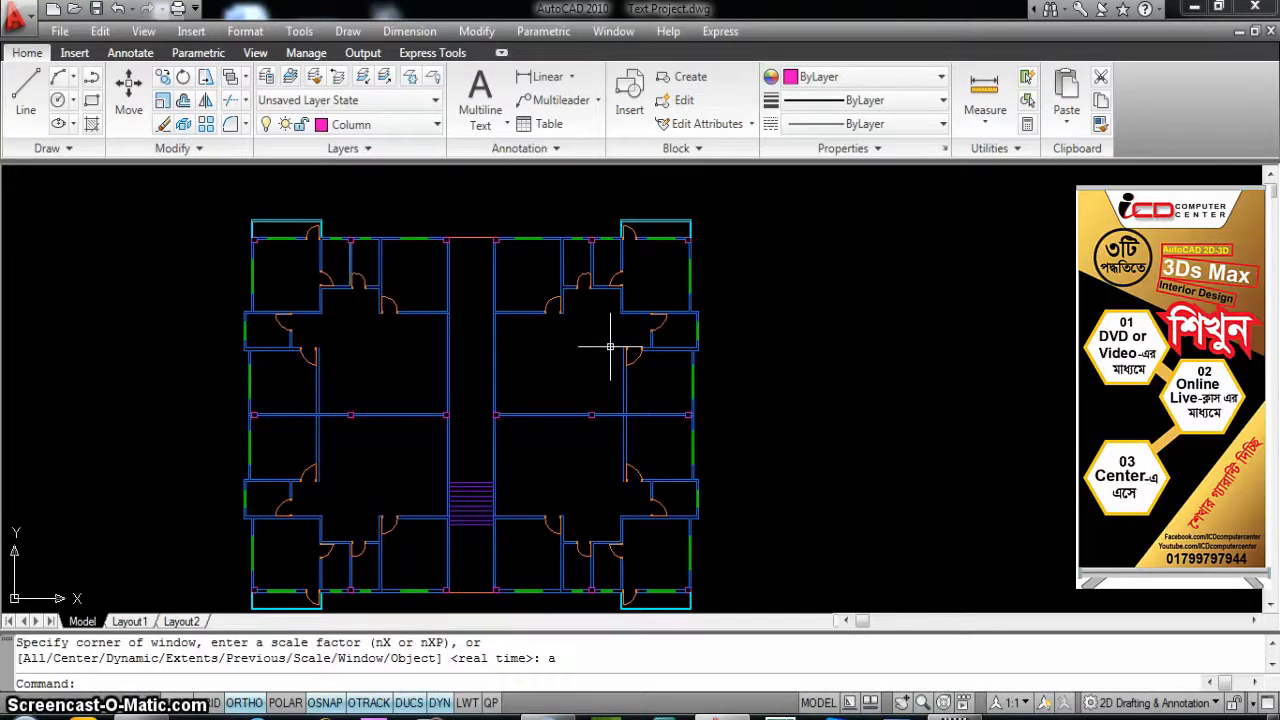
{"action": "middle_click_drag", "start_coordinate": [621, 358], "coordinate": [450, 343]}
{"action": "scroll", "coordinate": [540, 371], "scroll_direction": "down", "scroll_amount": 3}
{"action": "middle_click_drag", "start_coordinate": [698, 384], "coordinate": [623, 374]}
{"action": "scroll", "coordinate": [636, 341], "scroll_direction": "up", "scroll_amount": 1}
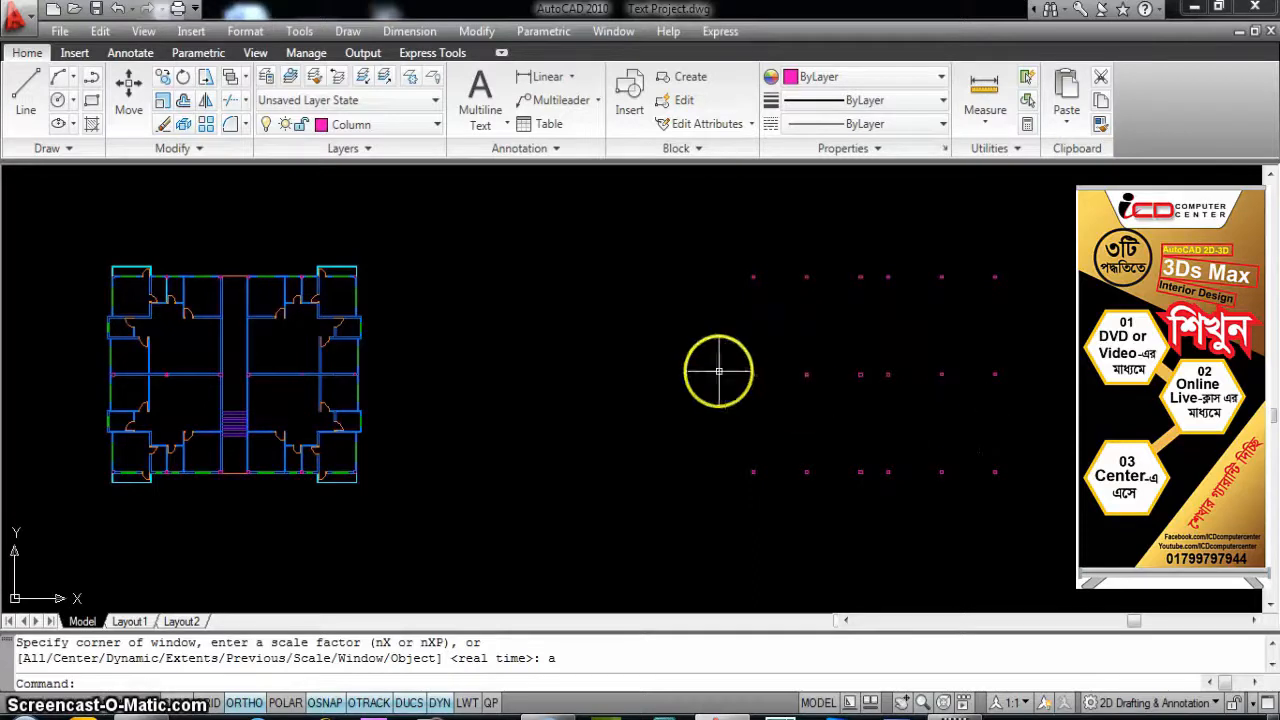
{"action": "middle_click_drag", "start_coordinate": [421, 385], "coordinate": [635, 392]}
{"action": "scroll", "coordinate": [507, 391], "scroll_direction": "up", "scroll_amount": 3}
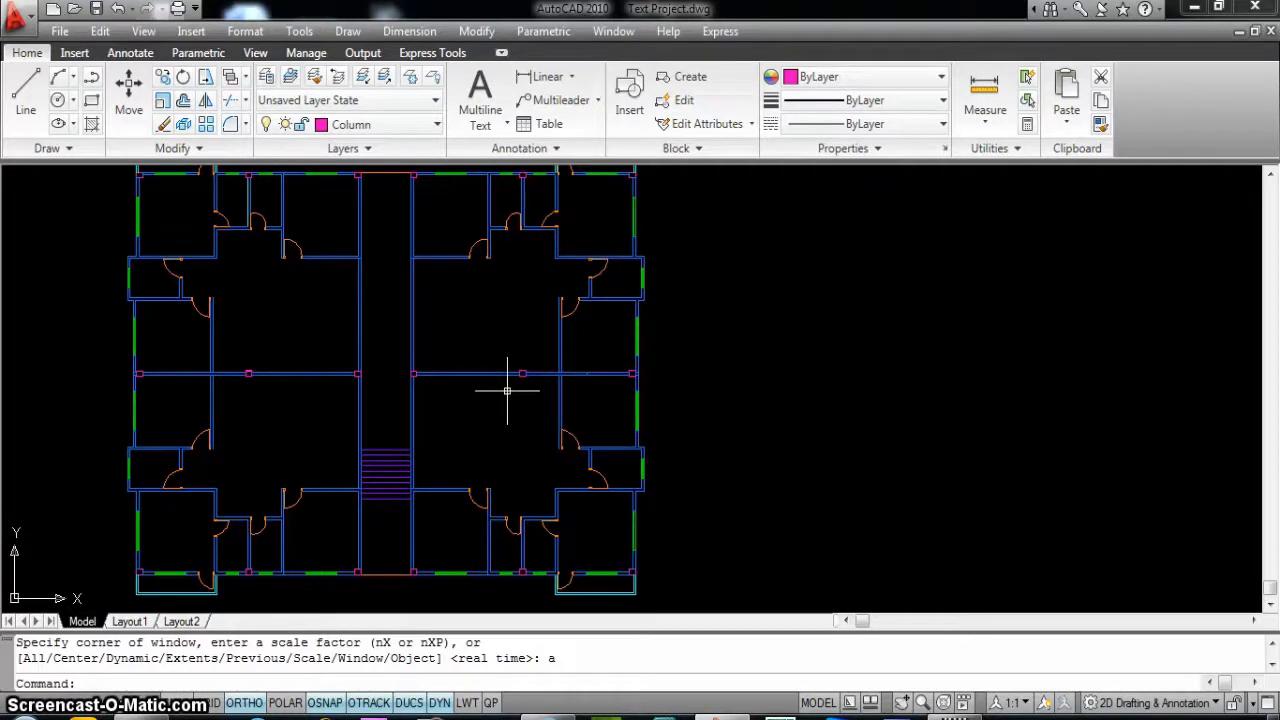
{"action": "scroll", "coordinate": [528, 420], "scroll_direction": "up", "scroll_amount": 1}
{"action": "scroll", "coordinate": [525, 410], "scroll_direction": "up", "scroll_amount": 1}
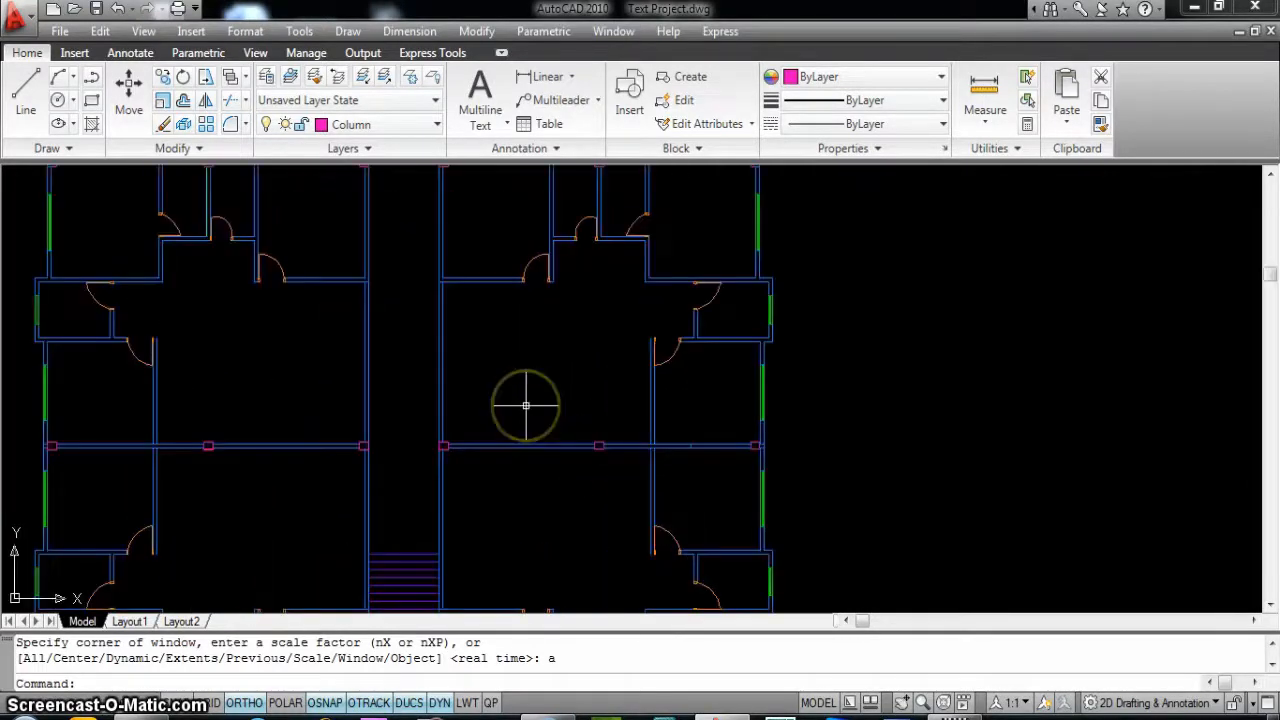
{"action": "scroll", "coordinate": [525, 405], "scroll_direction": "down", "scroll_amount": 2}
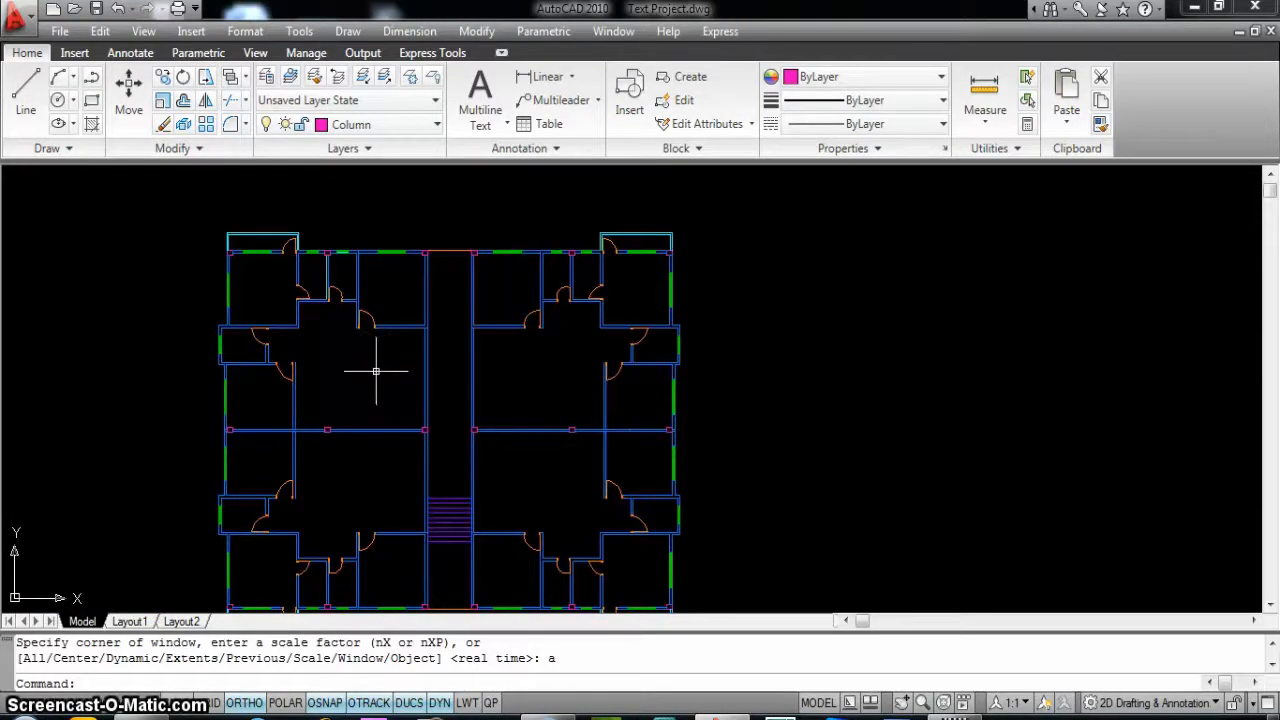
- Select the two windows of the floor plan's upper-left corner room, one in the top wall and one in the left wall
{"action": "scroll", "coordinate": [271, 251], "scroll_direction": "up", "scroll_amount": 5}
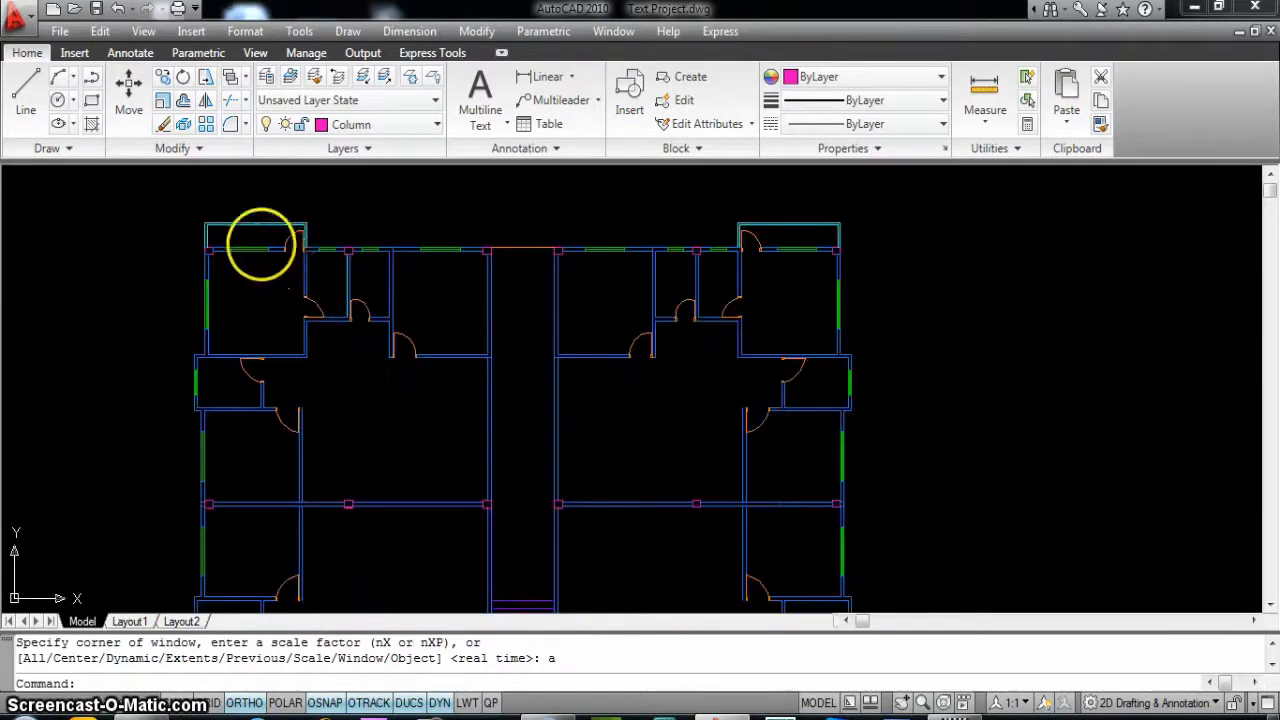
{"action": "left_click", "coordinate": [250, 268]}
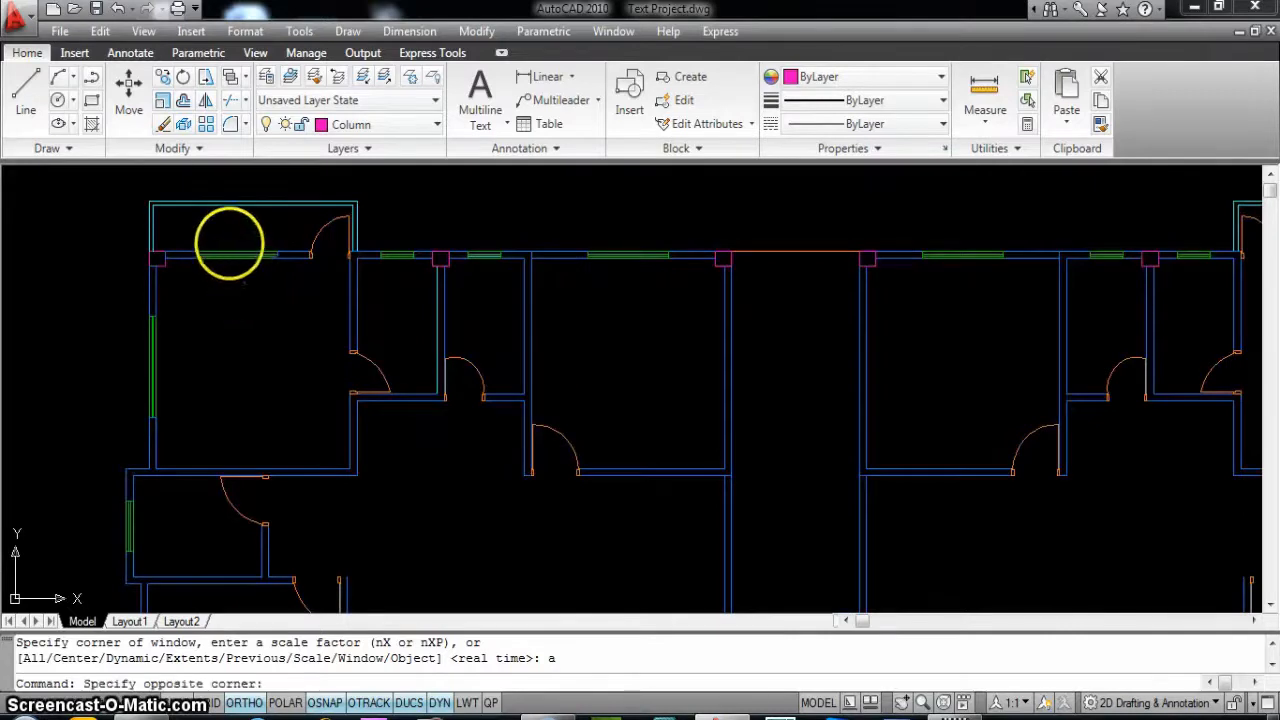
{"action": "left_click", "coordinate": [217, 231]}
{"action": "scroll", "coordinate": [263, 363], "scroll_direction": "down", "scroll_amount": 2}
{"action": "scroll", "coordinate": [223, 363], "scroll_direction": "up", "scroll_amount": 1}
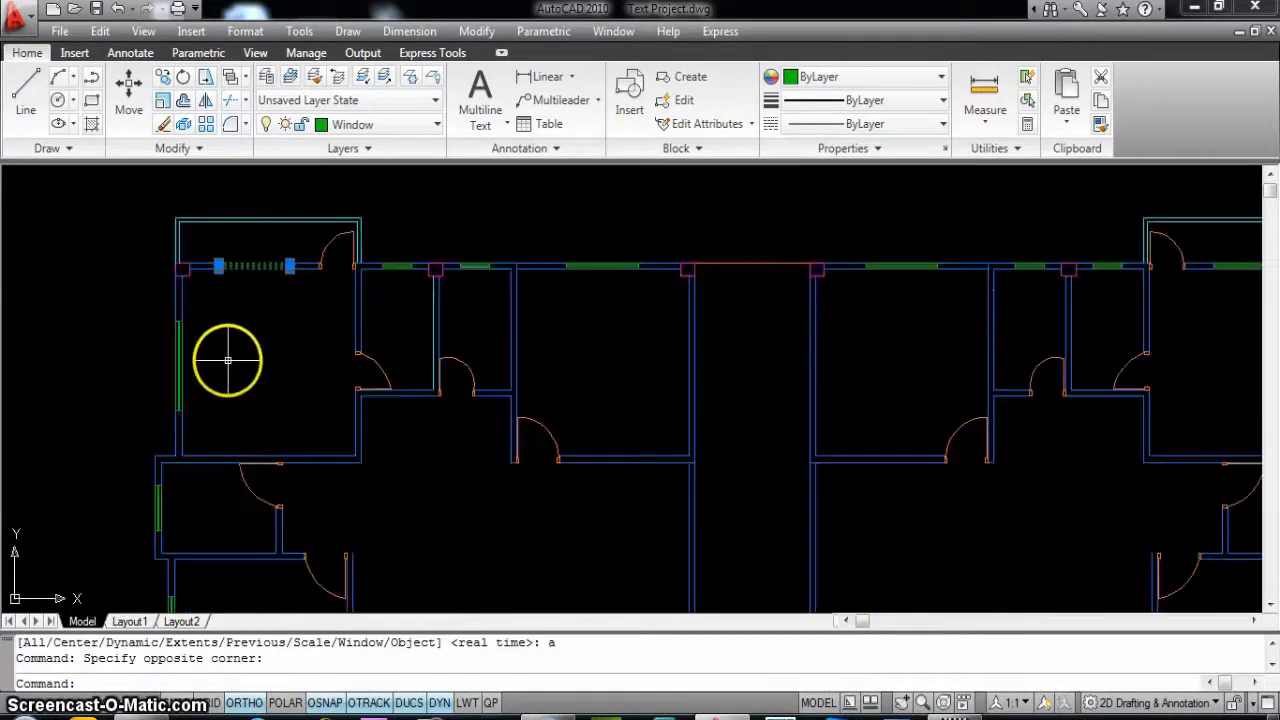
{"action": "left_click", "coordinate": [181, 361]}
{"action": "left_click", "coordinate": [157, 362]}
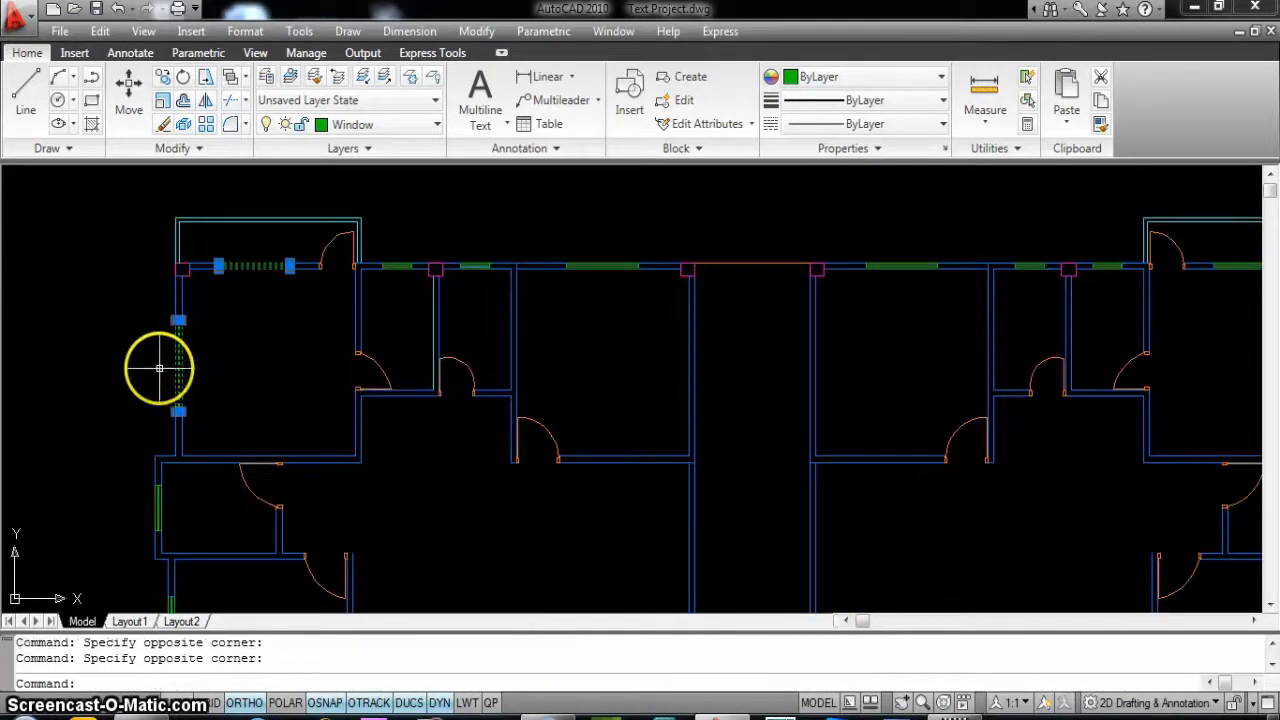
- Add the two small top-wall windows on either side of the column next to the upper-left room to the selection
{"action": "scroll", "coordinate": [386, 268], "scroll_direction": "up", "scroll_amount": 3}
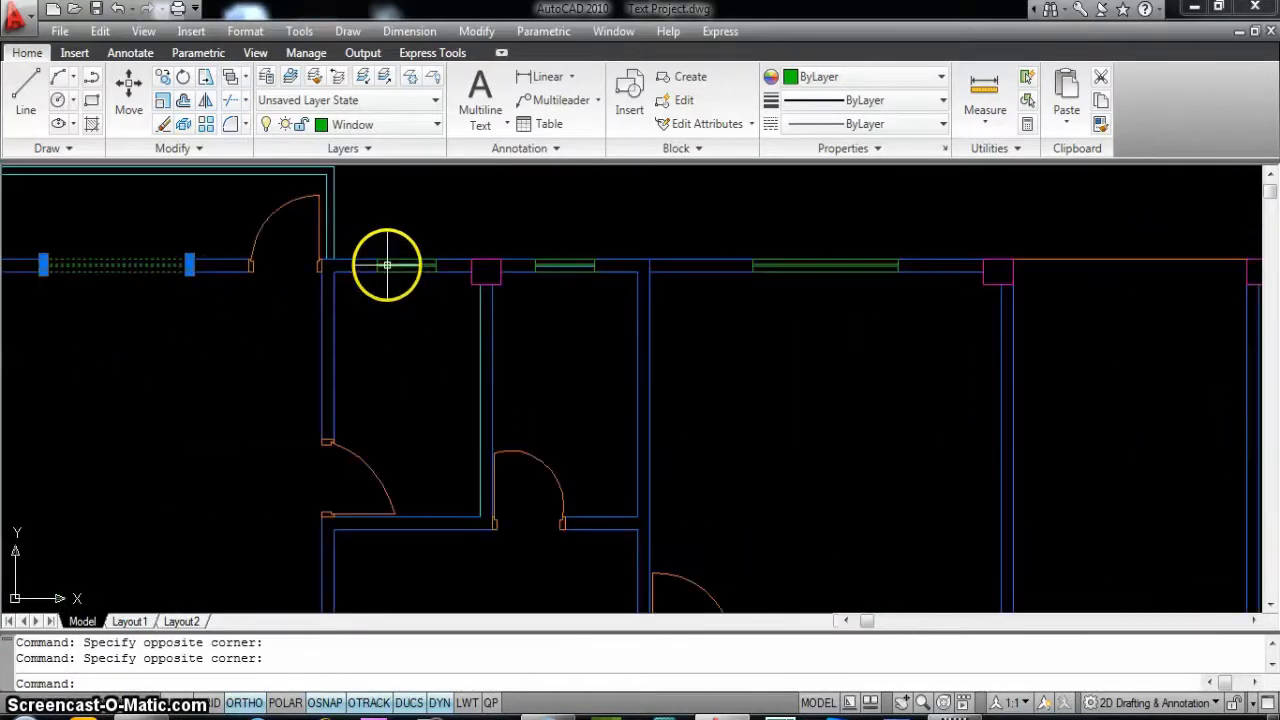
{"action": "left_click", "coordinate": [406, 293]}
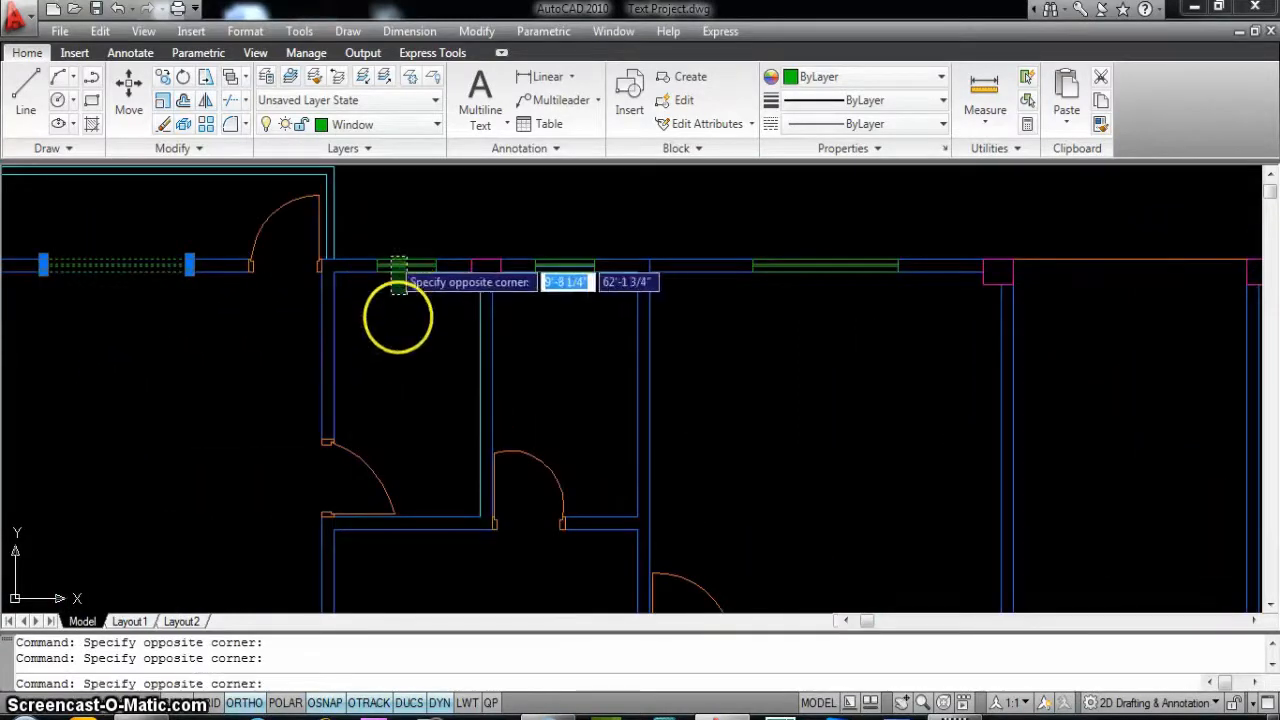
{"action": "left_click", "coordinate": [398, 320]}
{"action": "left_click", "coordinate": [366, 252]}
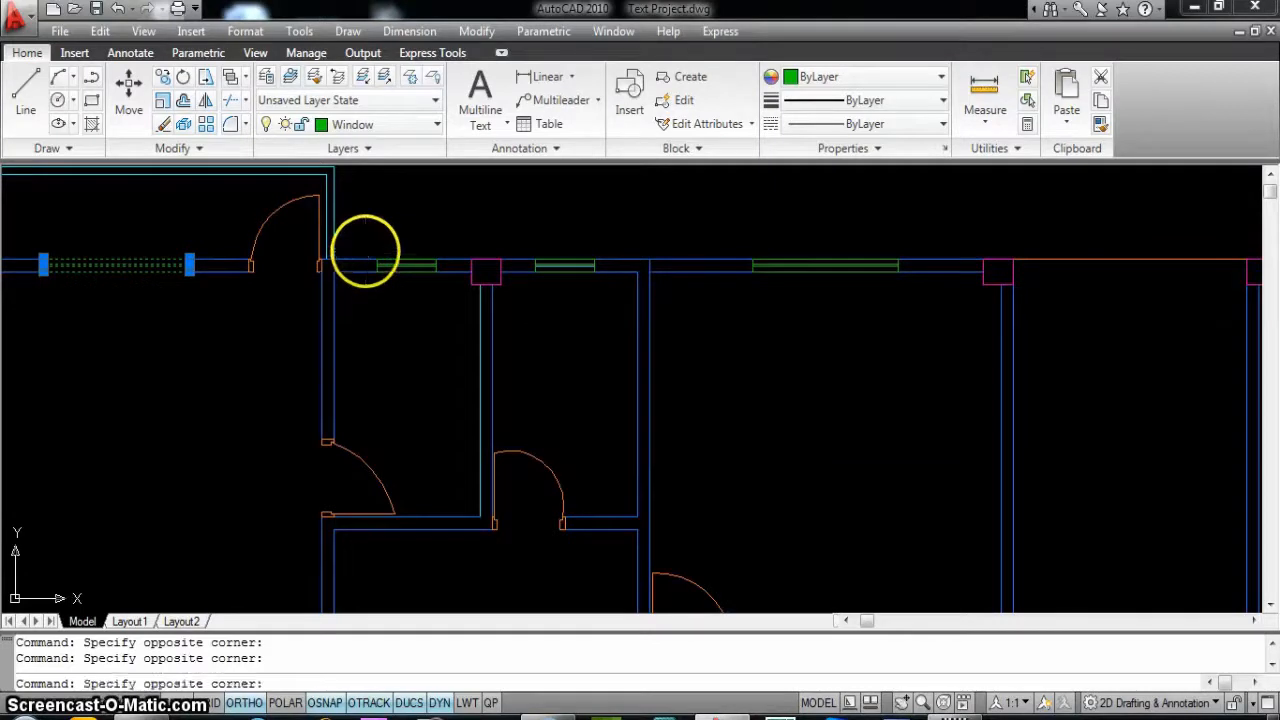
{"action": "left_click", "coordinate": [455, 303]}
{"action": "middle_click_drag", "start_coordinate": [588, 306], "coordinate": [474, 308]}
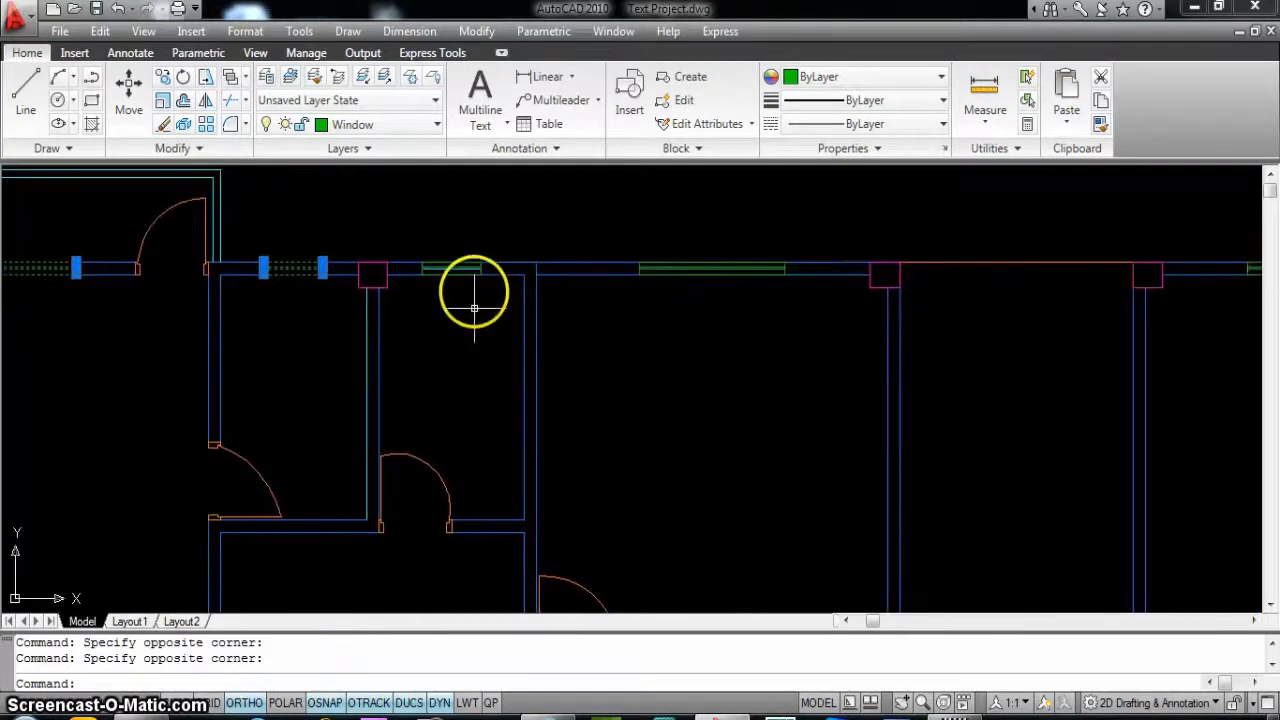
{"action": "left_click", "coordinate": [408, 243]}
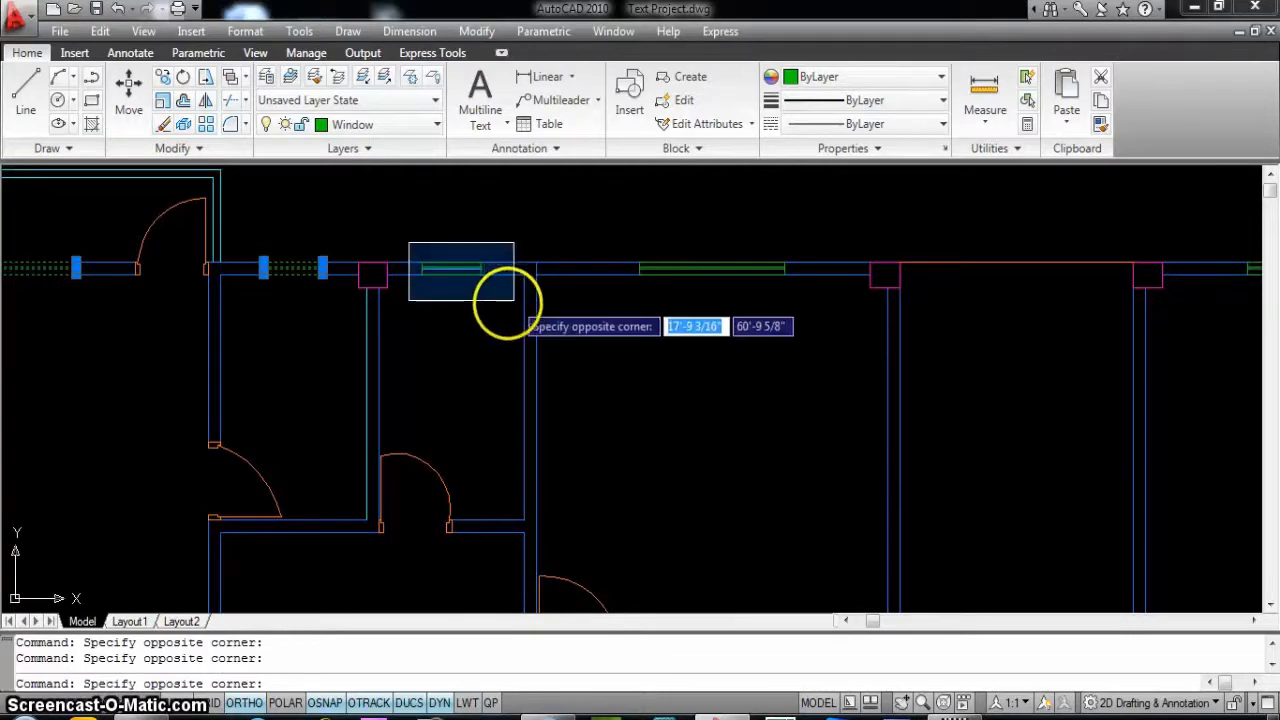
{"action": "left_click", "coordinate": [503, 297]}
- Add the two large top-wall windows of the rooms on either side of the central passage to the selection
{"action": "left_click", "coordinate": [633, 222]}
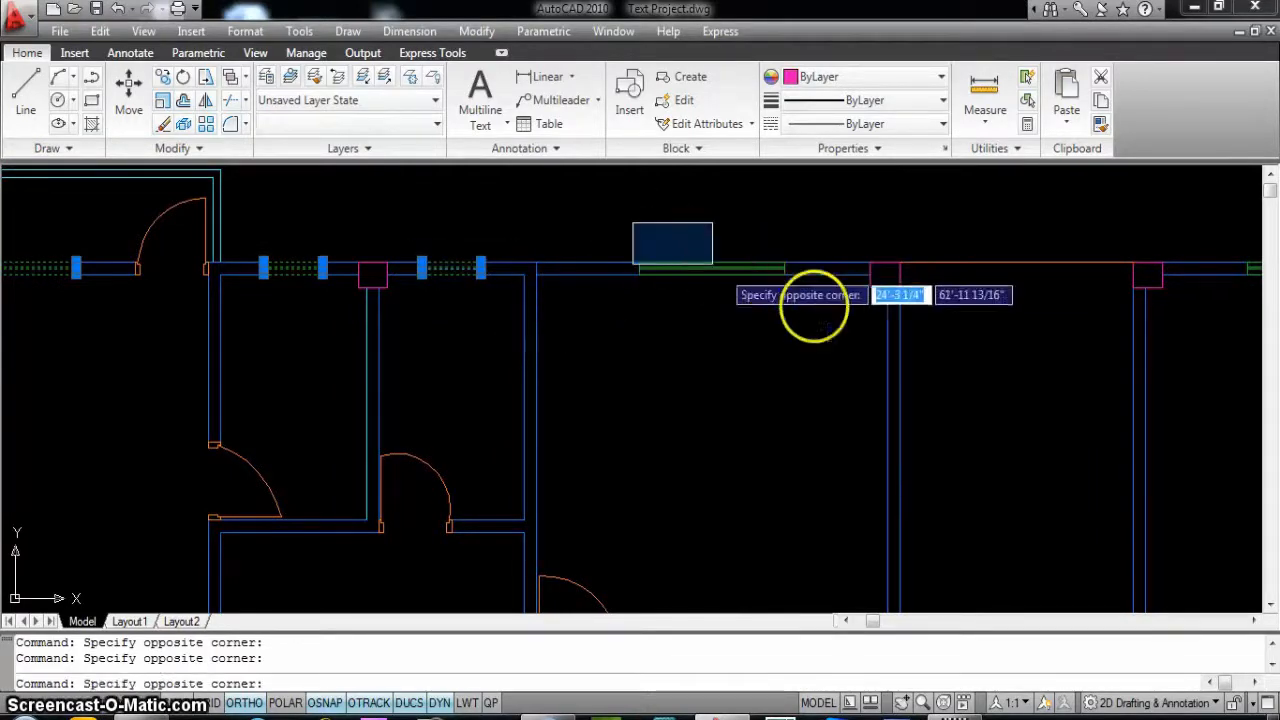
{"action": "left_click", "coordinate": [851, 315]}
{"action": "middle_click_drag", "start_coordinate": [872, 357], "coordinate": [220, 355]}
{"action": "left_click", "coordinate": [567, 236]}
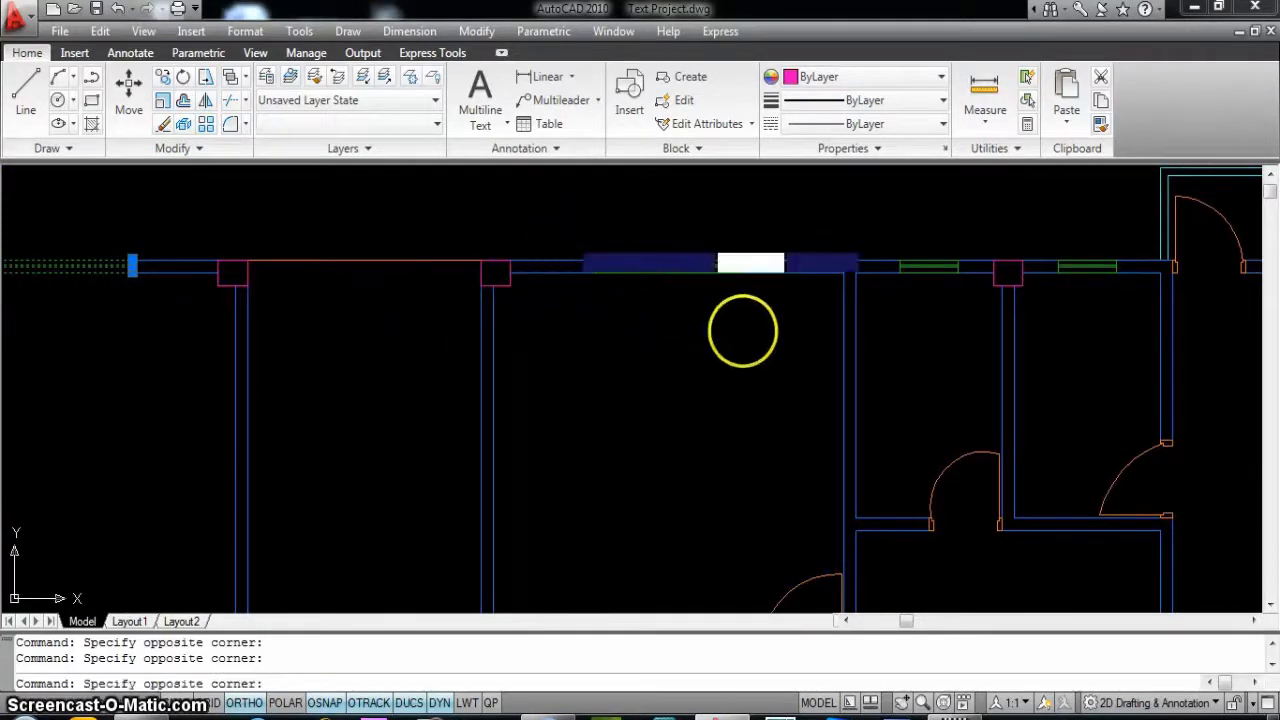
{"action": "left_click", "coordinate": [745, 332]}
- Add the remaining top-wall windows to the selection: the two small ones beside the column and the large one in the upper-right corner room
{"action": "middle_click_drag", "start_coordinate": [745, 332], "coordinate": [334, 349]}
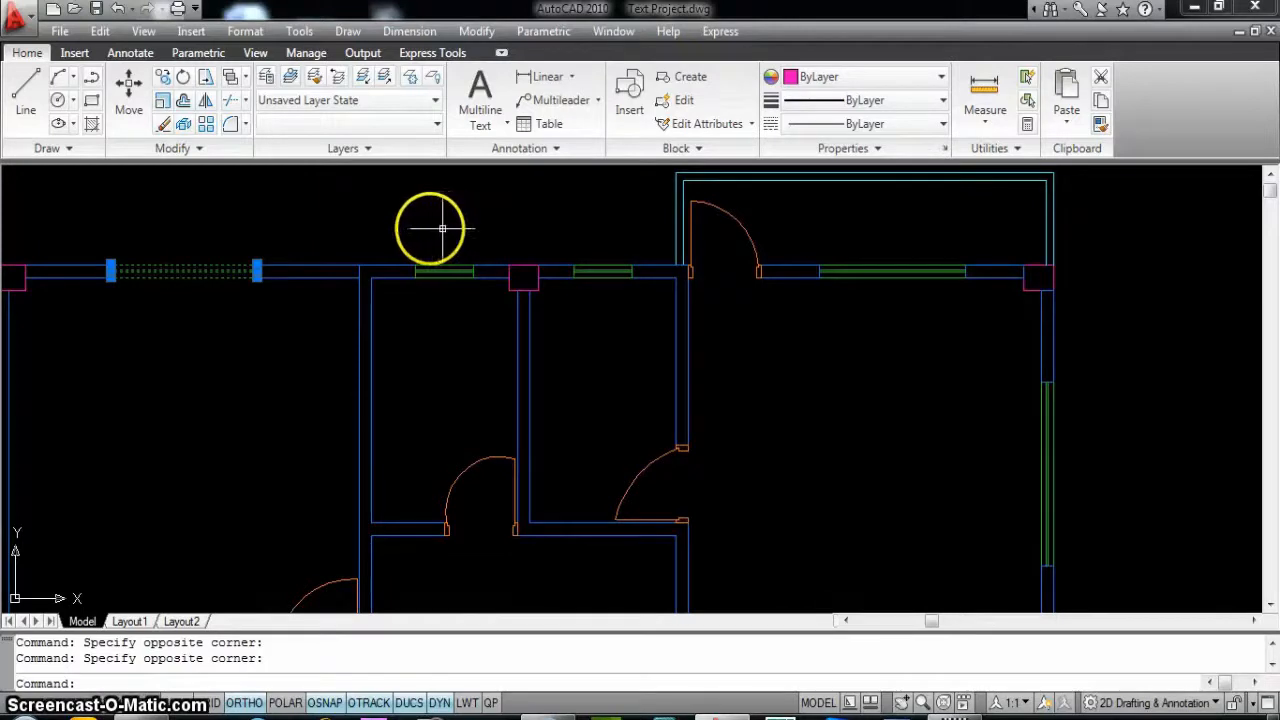
{"action": "left_click", "coordinate": [384, 232]}
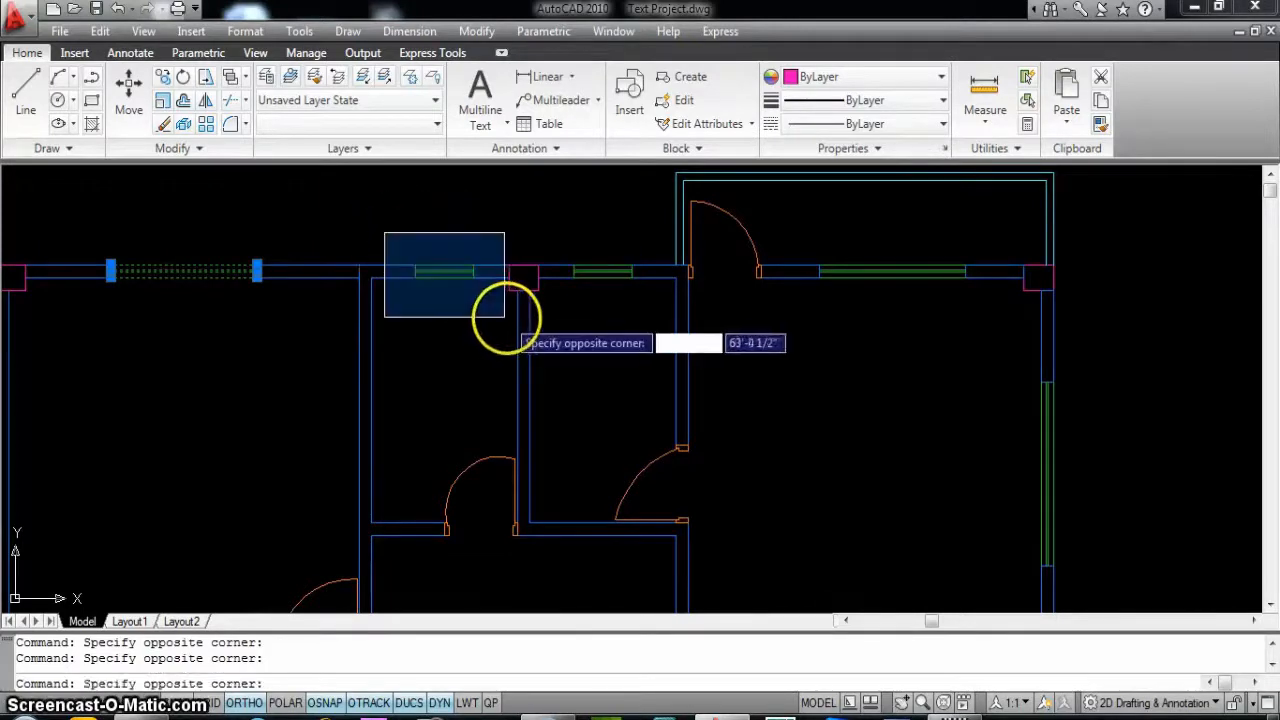
{"action": "left_click", "coordinate": [500, 320]}
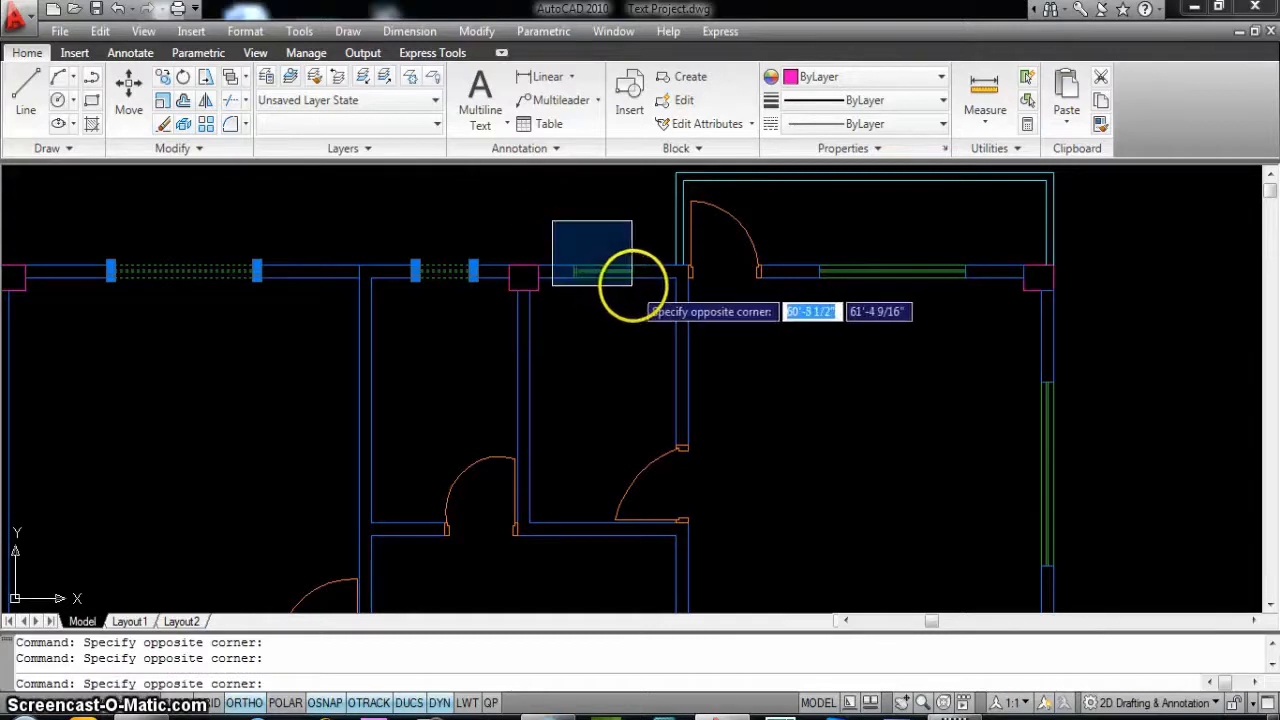
{"action": "left_click", "coordinate": [645, 288]}
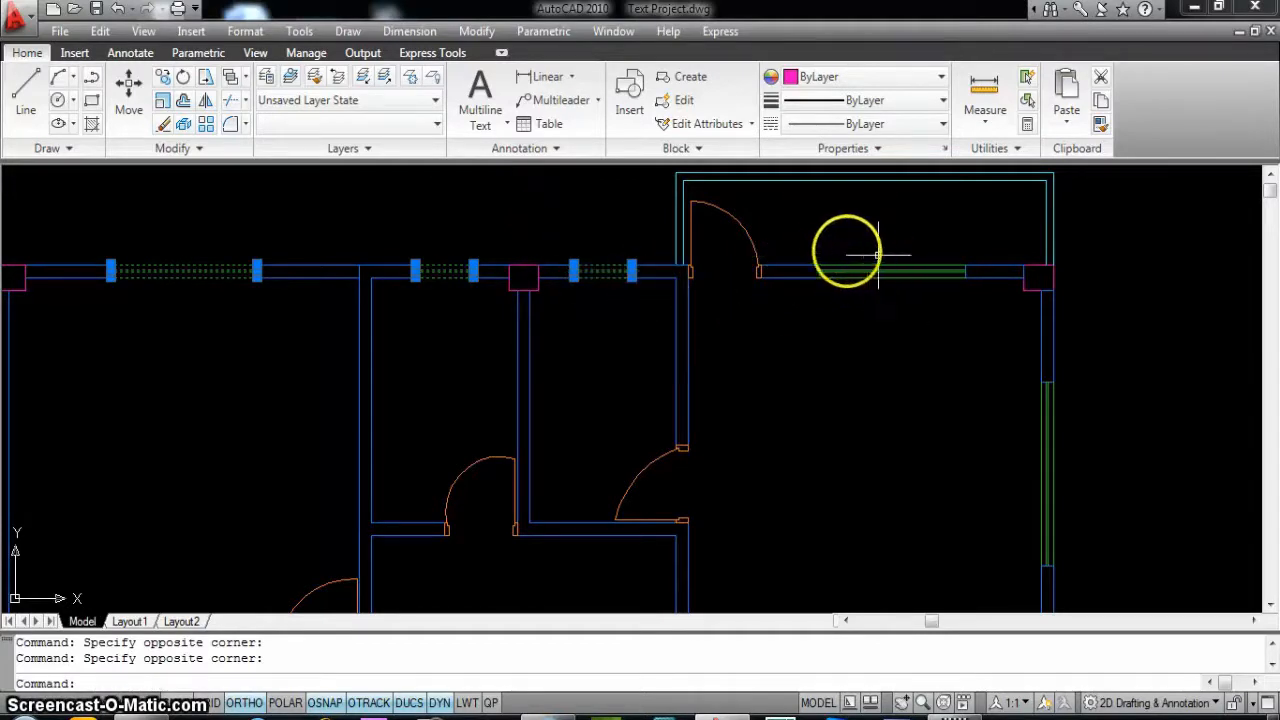
{"action": "left_click", "coordinate": [803, 245]}
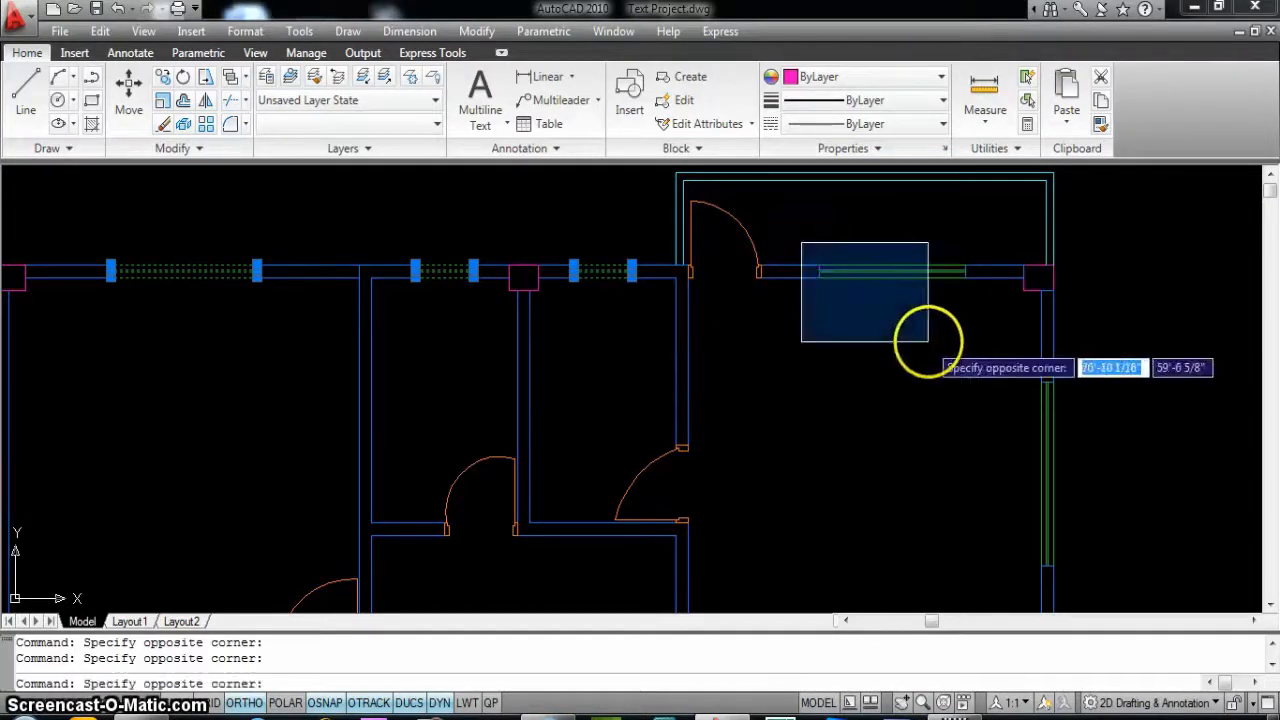
{"action": "left_click", "coordinate": [970, 342]}
- Copy the selected windows straight up into the empty area above the floor plan and end the Copy command
{"action": "scroll", "coordinate": [965, 346], "scroll_direction": "down", "scroll_amount": 2}
{"action": "scroll", "coordinate": [609, 423], "scroll_direction": "down", "scroll_amount": 2}
{"action": "scroll", "coordinate": [586, 329], "scroll_direction": "down", "scroll_amount": 1}
{"action": "scroll", "coordinate": [589, 329], "scroll_direction": "down", "scroll_amount": 3}
{"action": "middle_click_drag", "start_coordinate": [589, 329], "coordinate": [597, 340]}
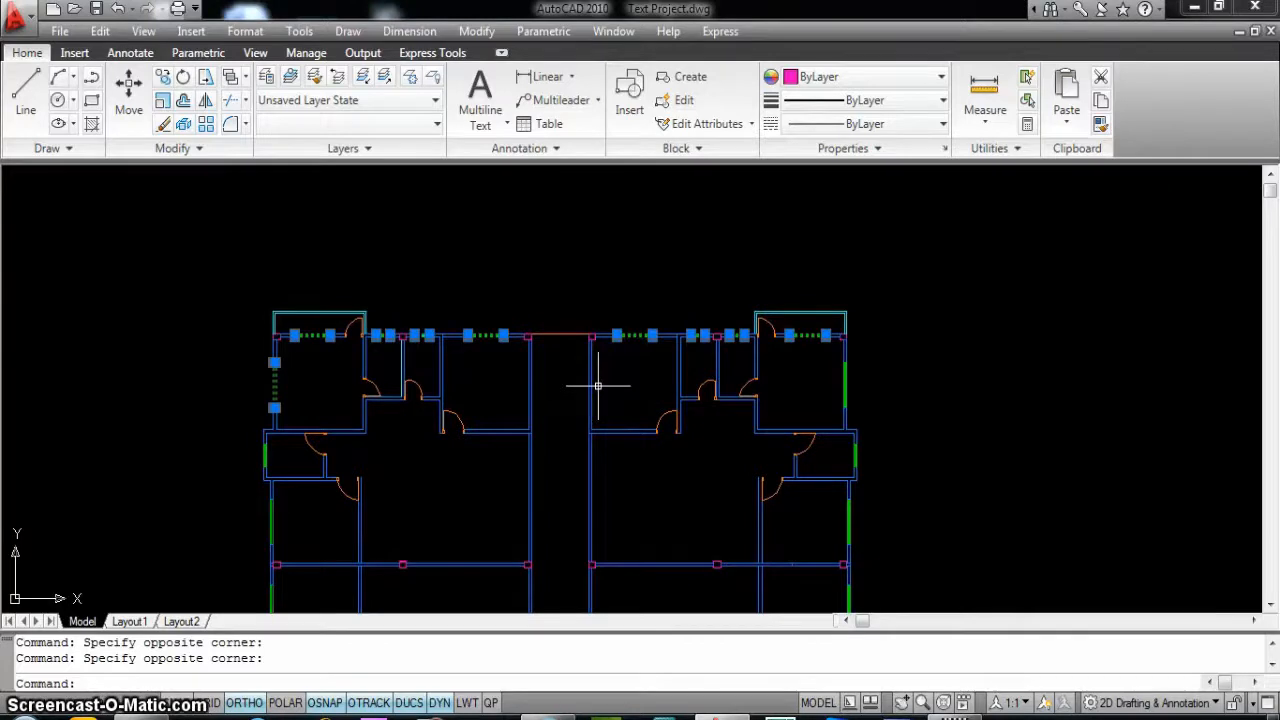
{"action": "scroll", "coordinate": [597, 385], "scroll_direction": "up", "scroll_amount": 2}
{"action": "scroll", "coordinate": [597, 385], "scroll_direction": "down", "scroll_amount": 3}
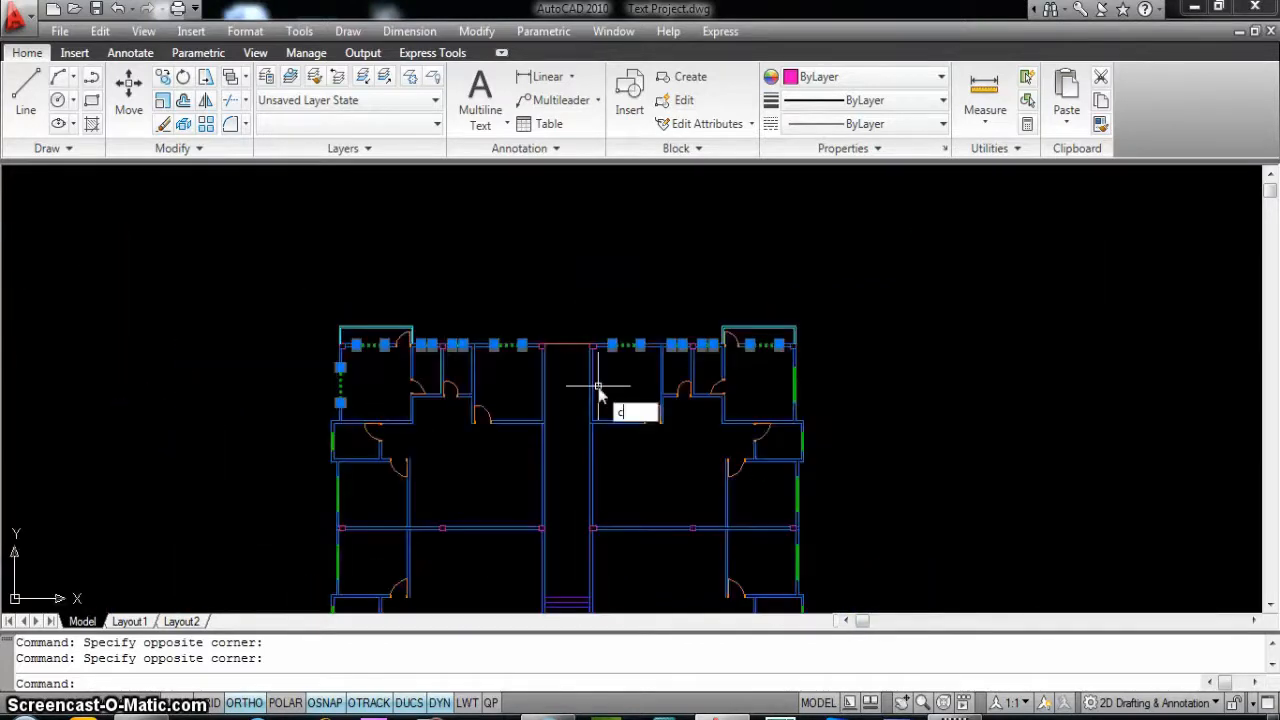
{"action": "key", "text": "Return"}
{"action": "middle_click_drag", "start_coordinate": [637, 395], "coordinate": [627, 492]}
{"action": "left_click", "coordinate": [937, 540]}
{"action": "left_click", "coordinate": [948, 535]}
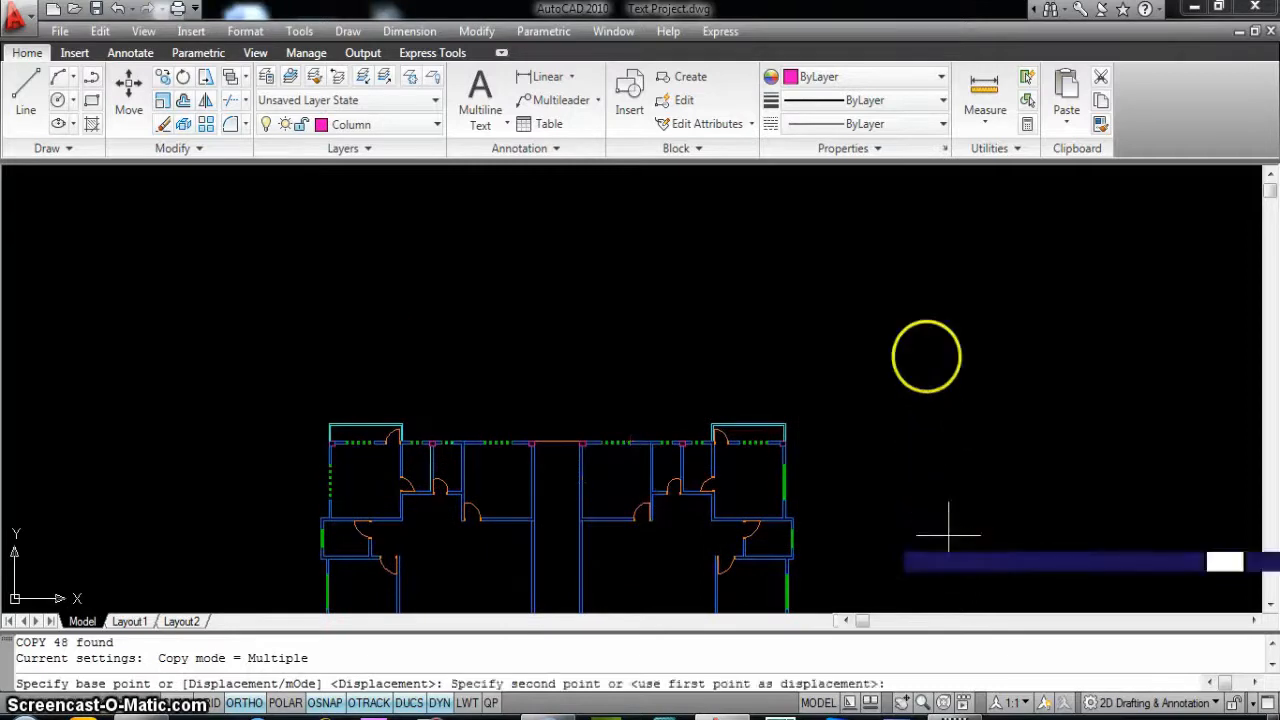
{"action": "left_click", "coordinate": [921, 307]}
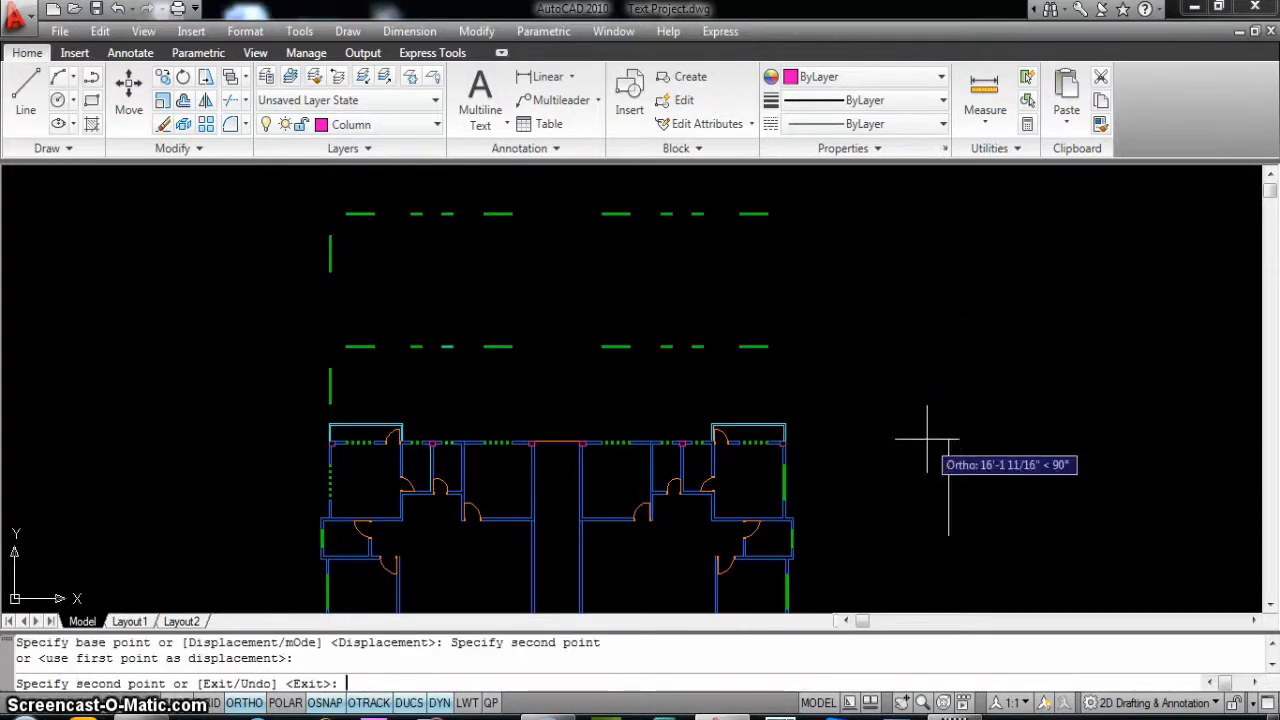
{"action": "key", "text": "F1"}
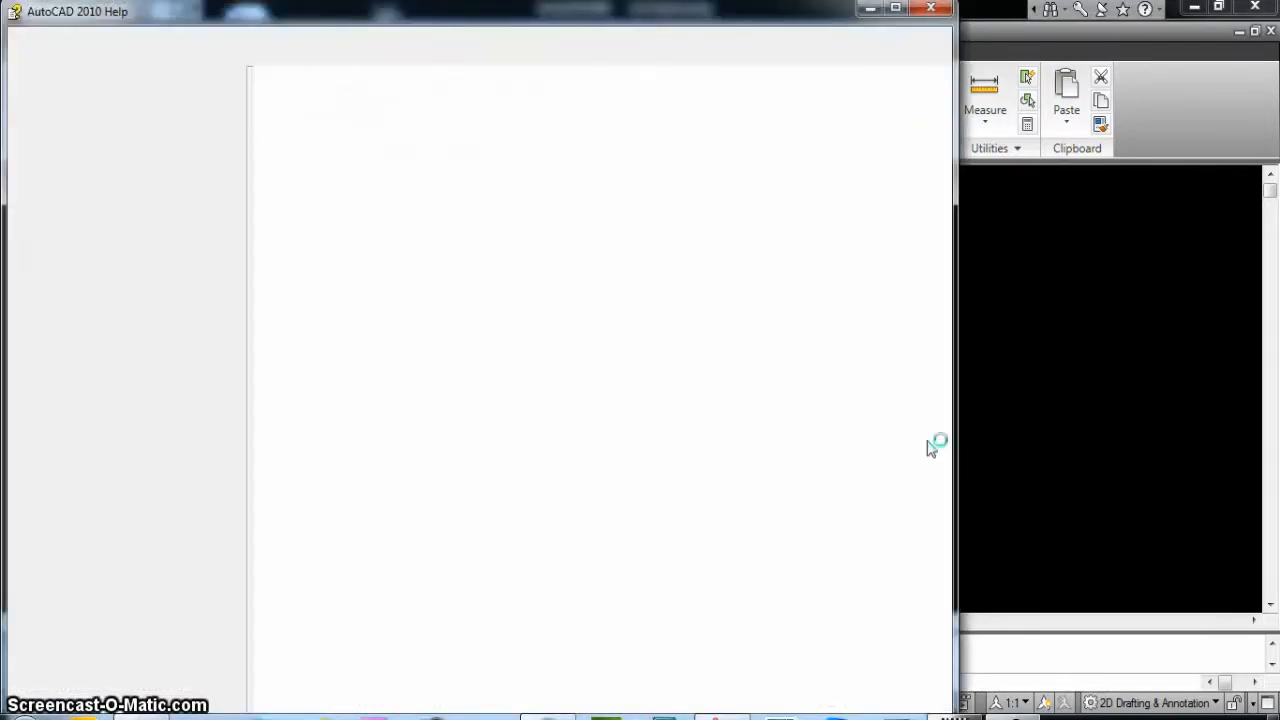
{"action": "left_click", "coordinate": [930, 8]}
{"action": "key", "text": "Escape"}
{"action": "key", "text": "Escape"}
{"action": "key", "text": "Escape"}
- Mirror the previously selected windows across a horizontal line above the copied row using the Previous selection option, keeping the source objects
{"action": "mouse_move", "coordinate": [750, 455]}
{"action": "middle_mouse_down"}
{"action": "mouse_move", "coordinate": [768, 473]}
{"action": "mouse_move", "coordinate": [757, 443]}
{"action": "middle_mouse_up"}
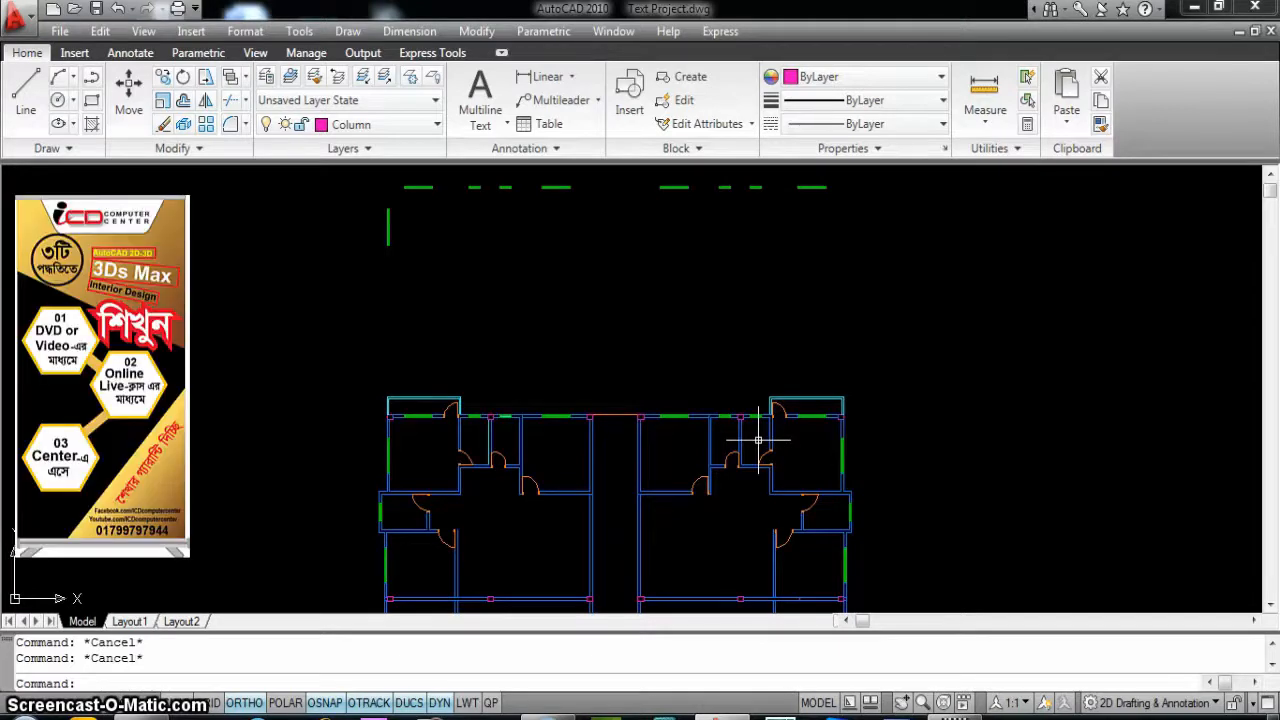
{"action": "scroll", "coordinate": [694, 465], "scroll_direction": "up", "scroll_amount": 2}
{"action": "scroll", "coordinate": [657, 429], "scroll_direction": "up", "scroll_amount": 1}
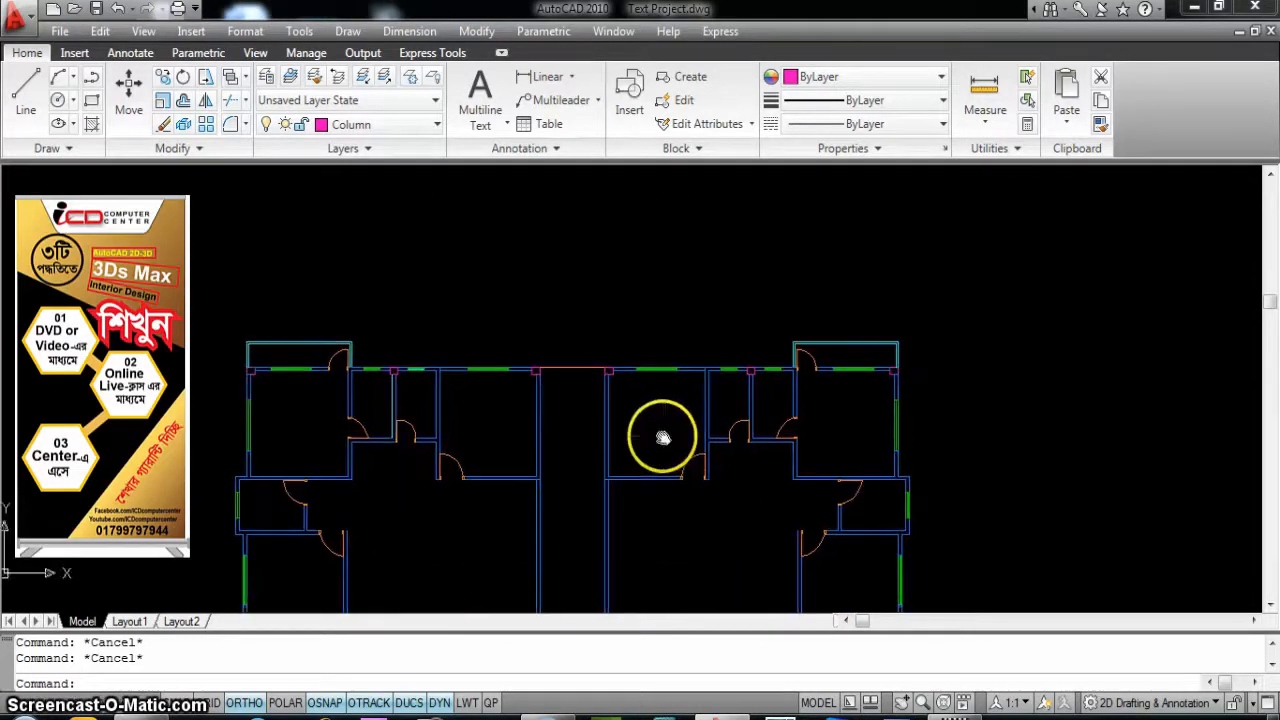
{"action": "scroll", "coordinate": [662, 434], "scroll_direction": "up", "scroll_amount": 1}
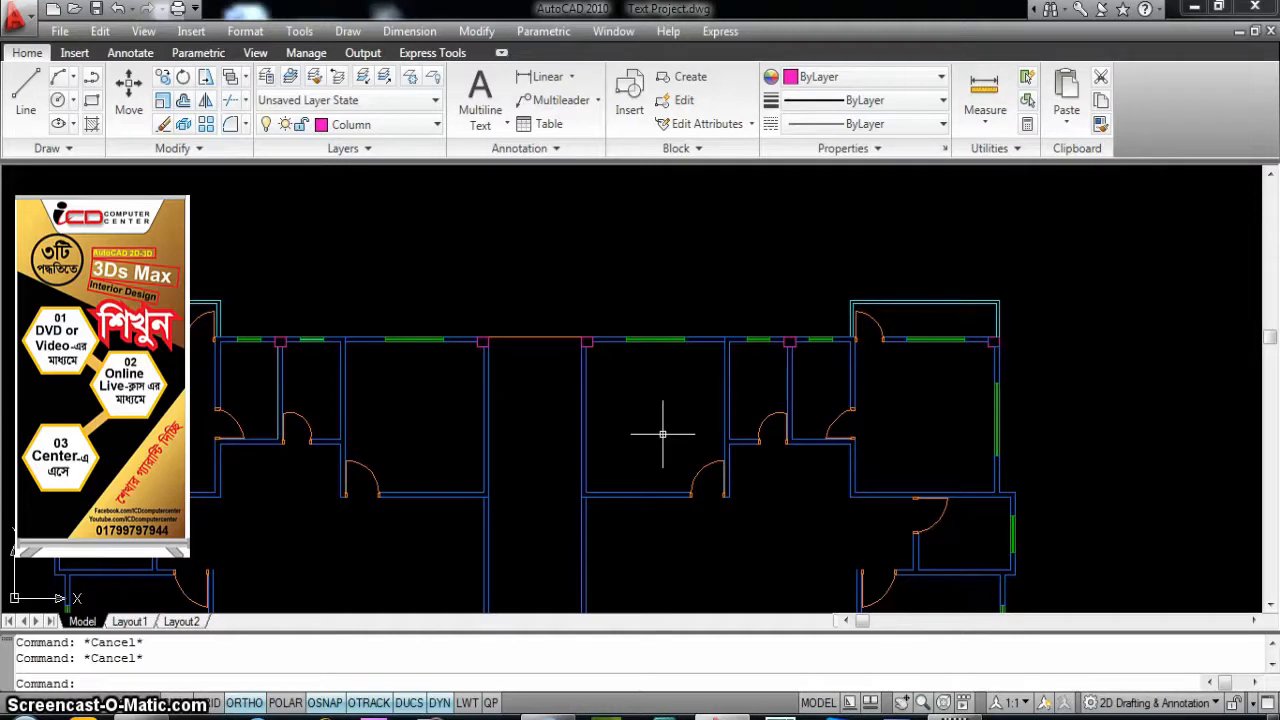
{"action": "type", "text": "mi"}
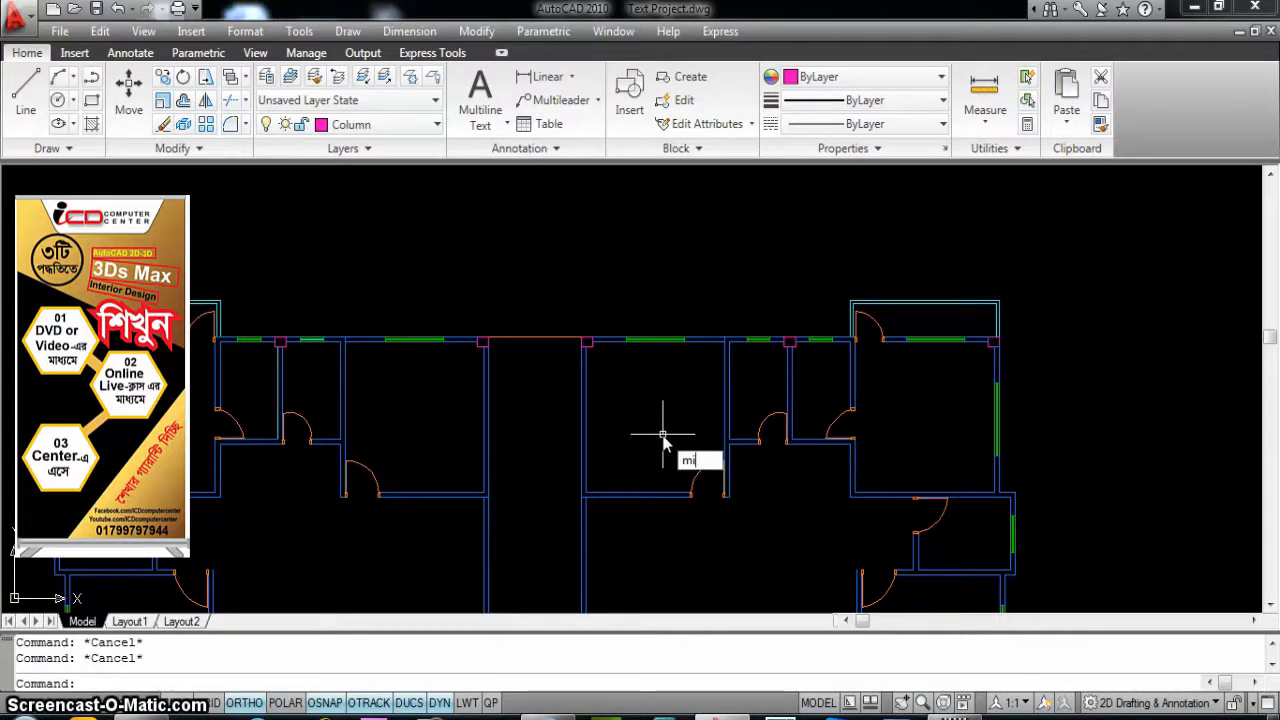
{"action": "key", "text": "Return"}
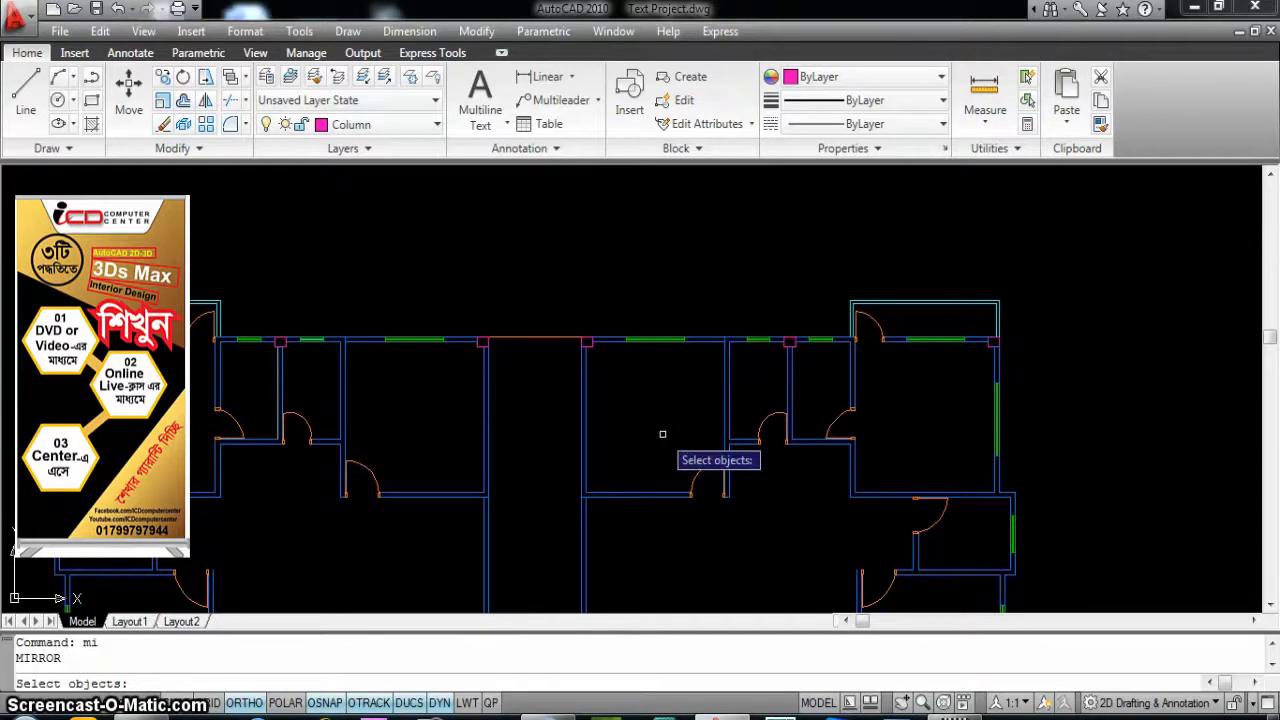
{"action": "scroll", "coordinate": [662, 434], "scroll_direction": "down", "scroll_amount": 4}
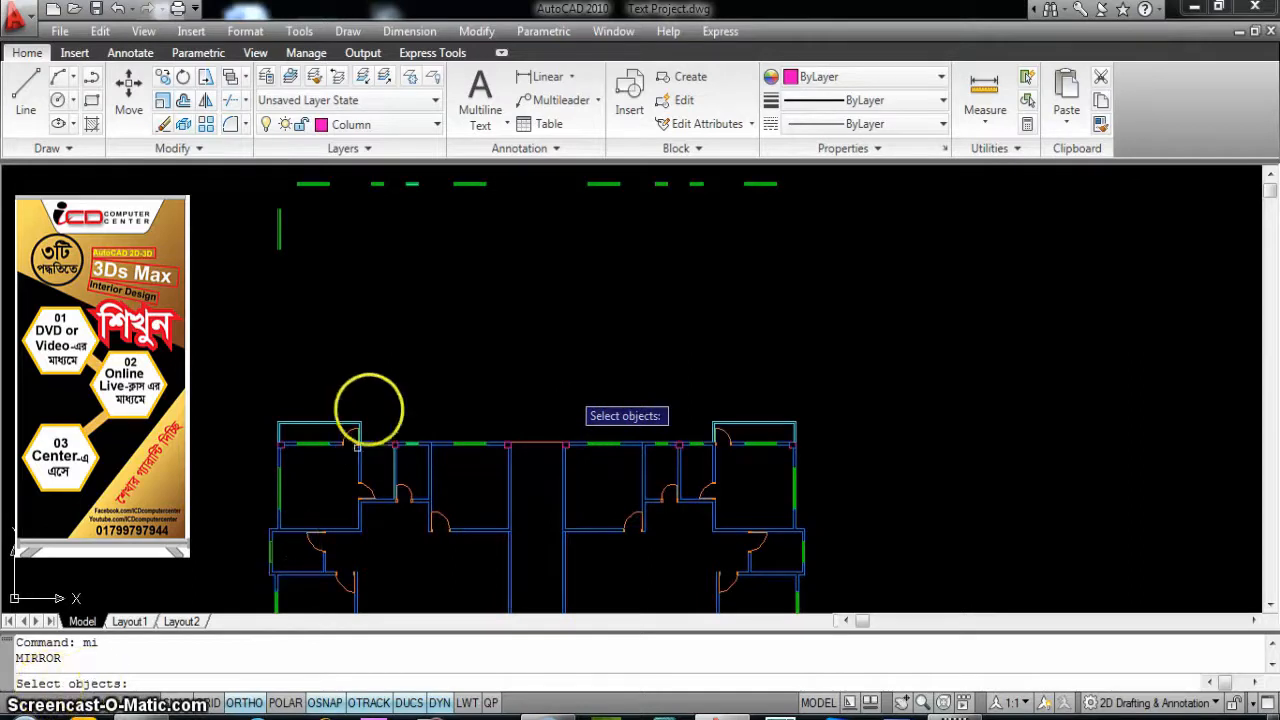
{"action": "left_click", "coordinate": [506, 260]}
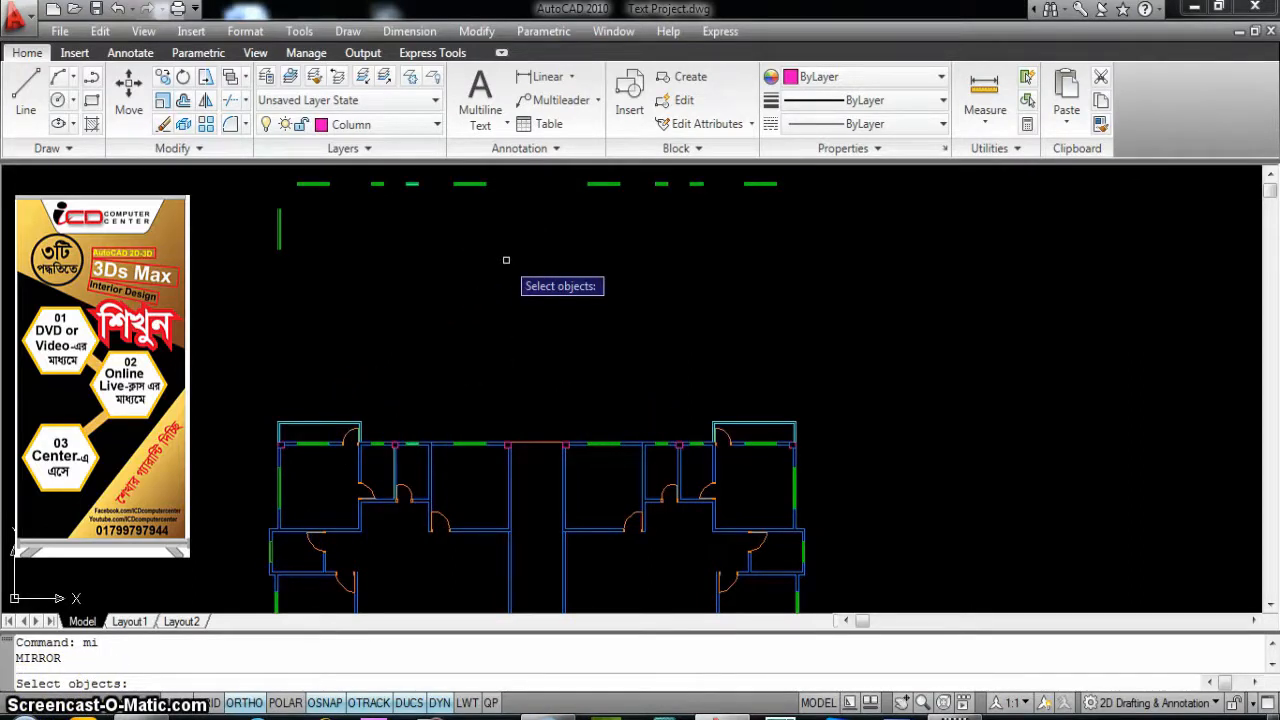
{"action": "type", "text": "p"}
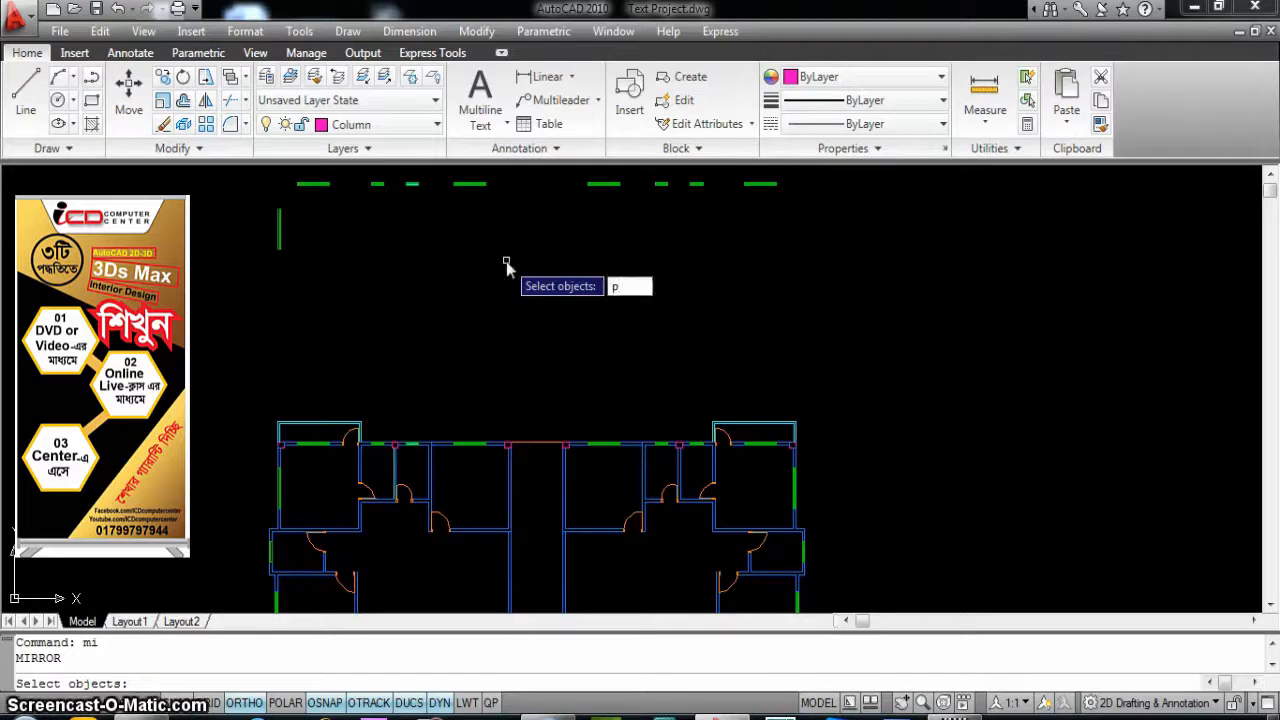
{"action": "key", "text": "Return"}
{"action": "key", "text": "Return"}
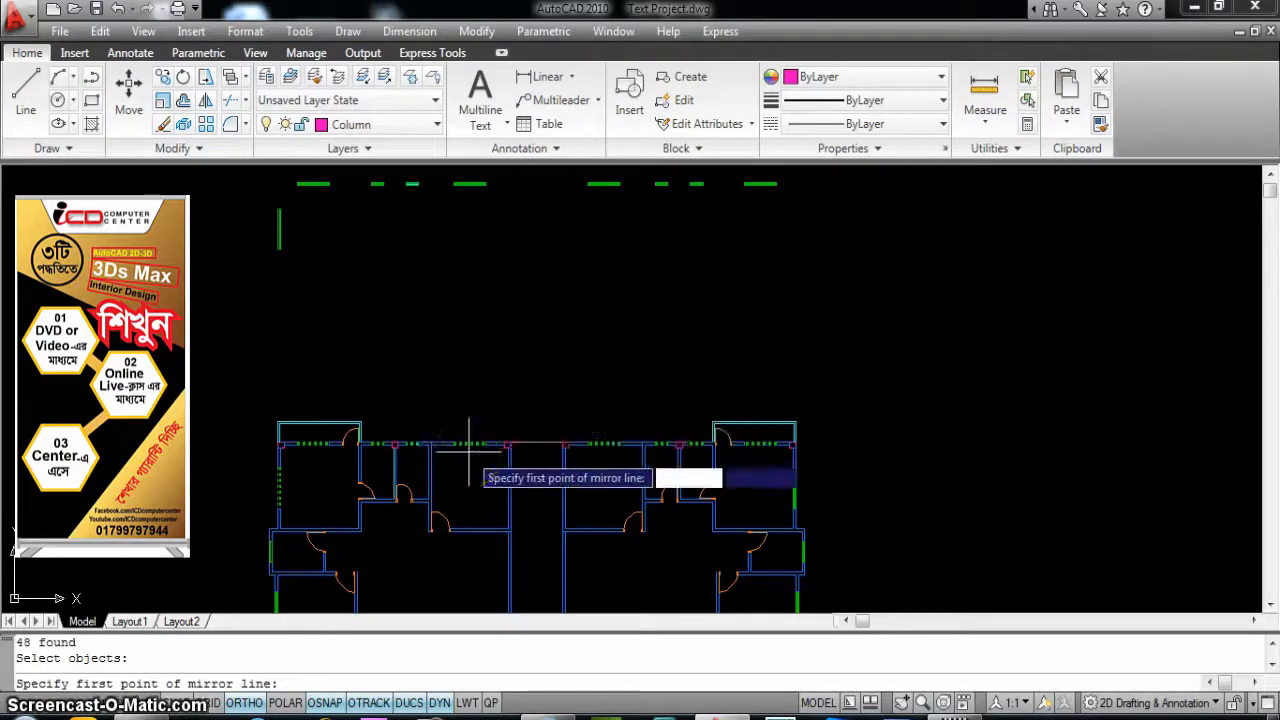
{"action": "scroll", "coordinate": [467, 450], "scroll_direction": "up", "scroll_amount": 2}
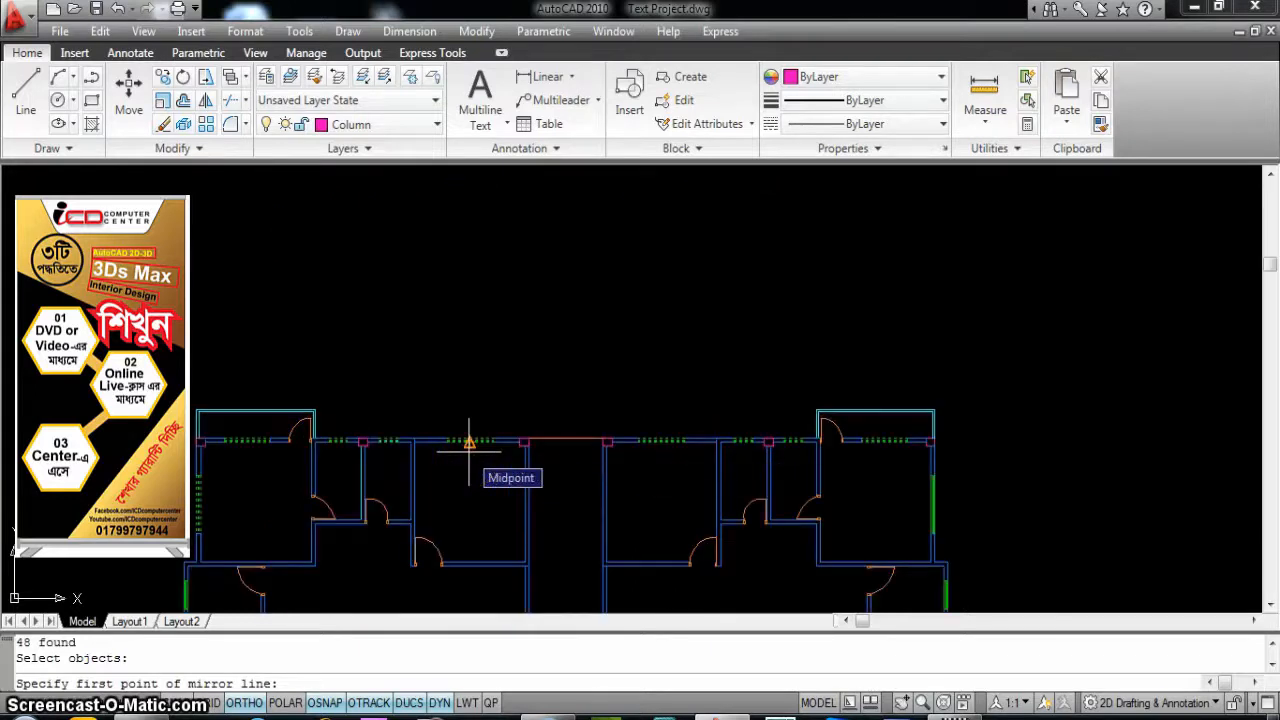
{"action": "scroll", "coordinate": [467, 447], "scroll_direction": "up", "scroll_amount": 2}
{"action": "scroll", "coordinate": [469, 447], "scroll_direction": "down", "scroll_amount": 4}
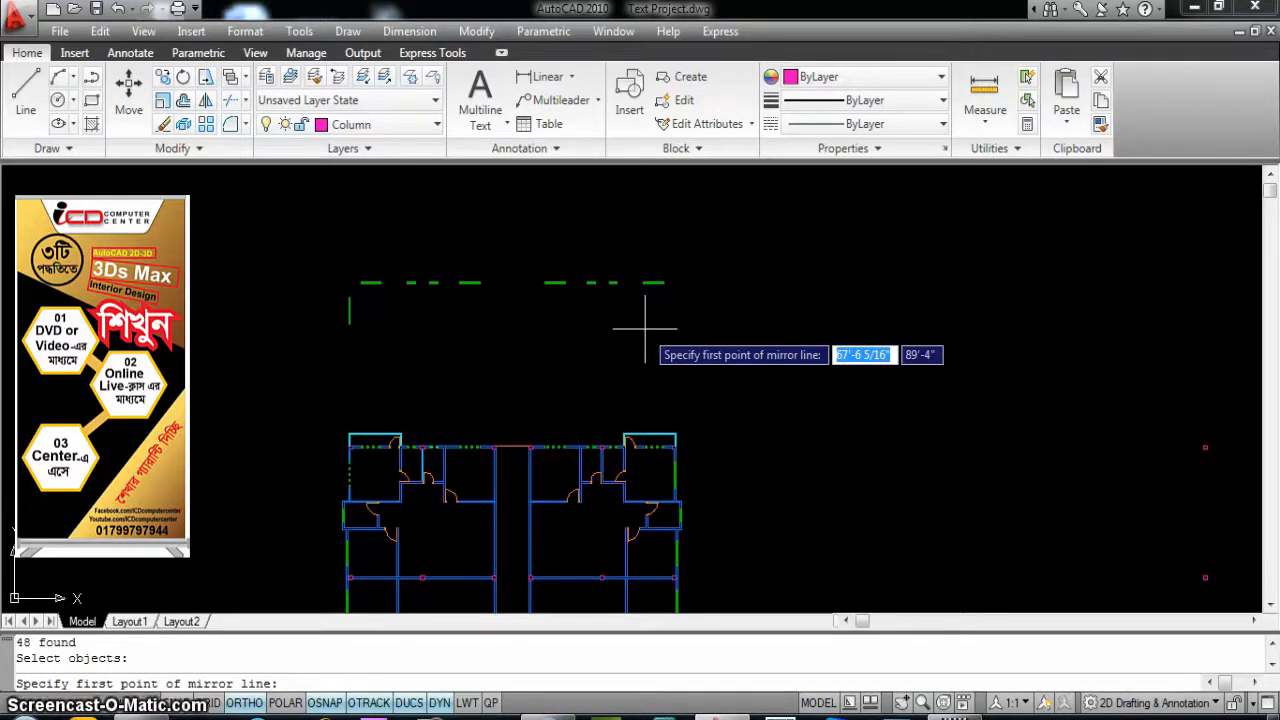
{"action": "middle_click_drag", "start_coordinate": [645, 328], "coordinate": [634, 371]}
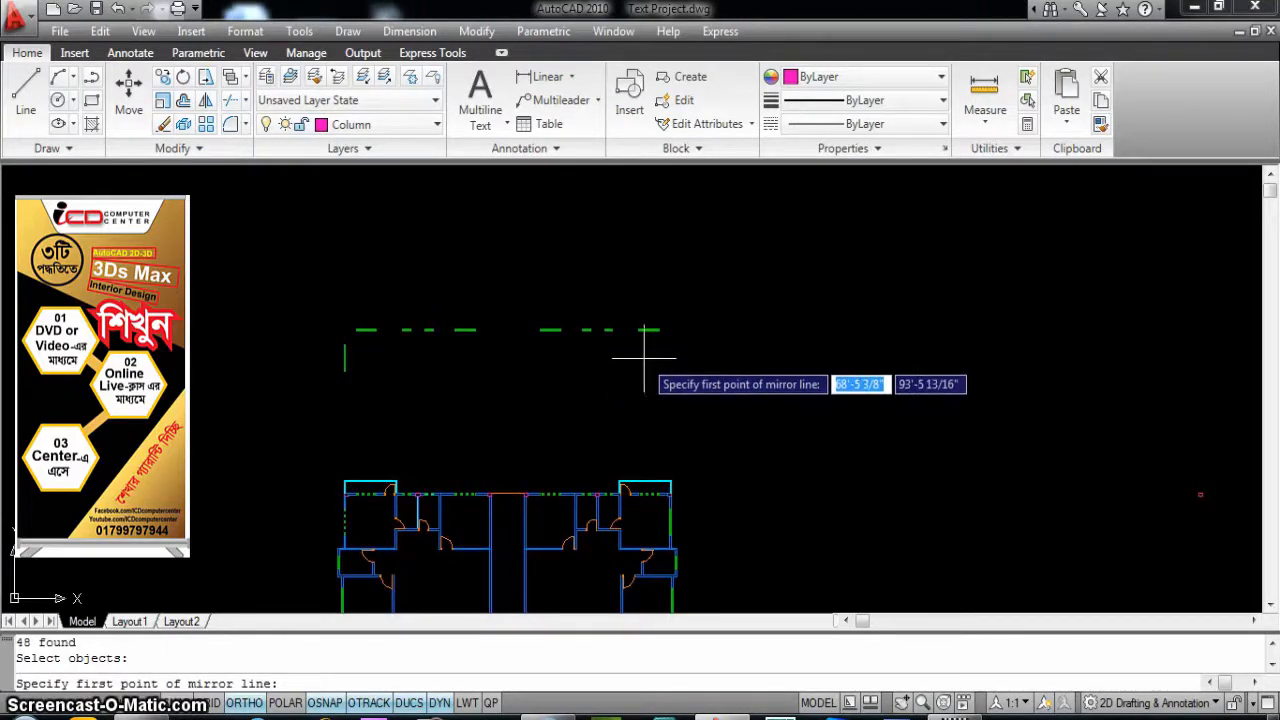
{"action": "left_click", "coordinate": [644, 357]}
{"action": "left_click", "coordinate": [797, 352]}
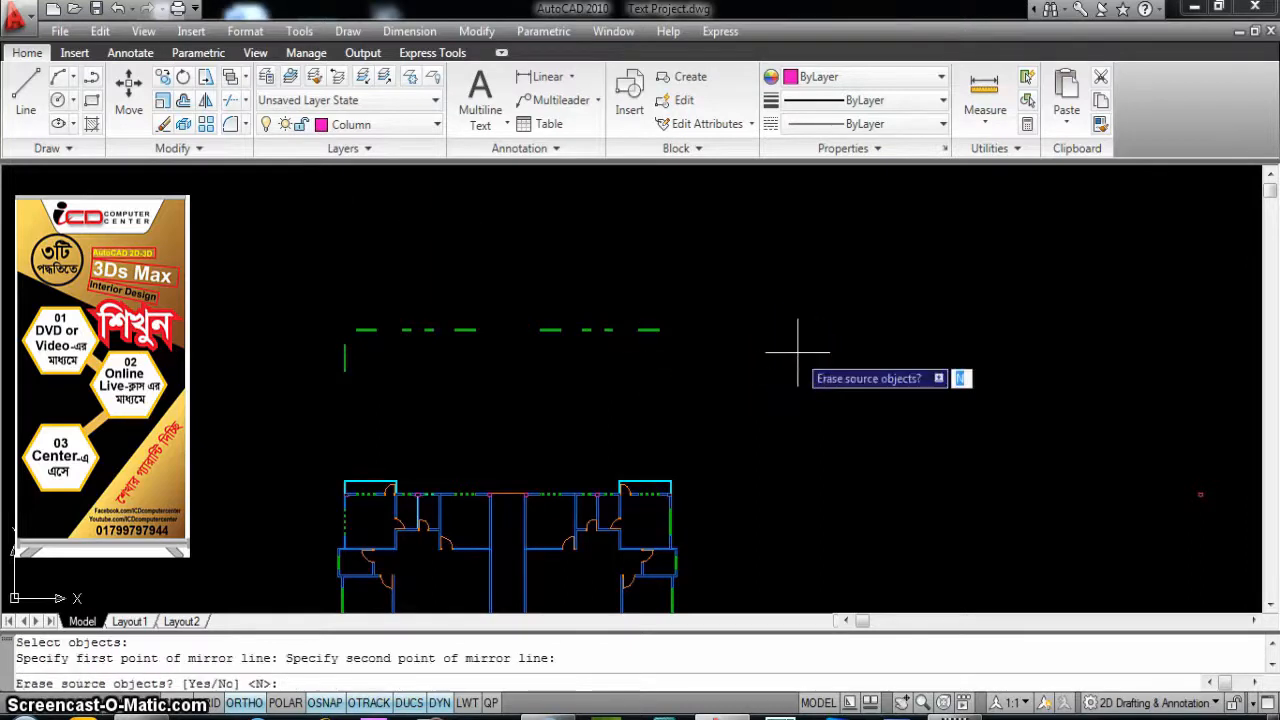
{"action": "key", "text": "Return"}
- Rotate the previously selected plan windows a quarter turn clockwise about a base point between the floor plan and the column layout
{"action": "mouse_move", "coordinate": [475, 460]}
{"action": "middle_mouse_down"}
{"action": "mouse_move", "coordinate": [543, 477]}
{"action": "mouse_move", "coordinate": [483, 431]}
{"action": "middle_mouse_up"}
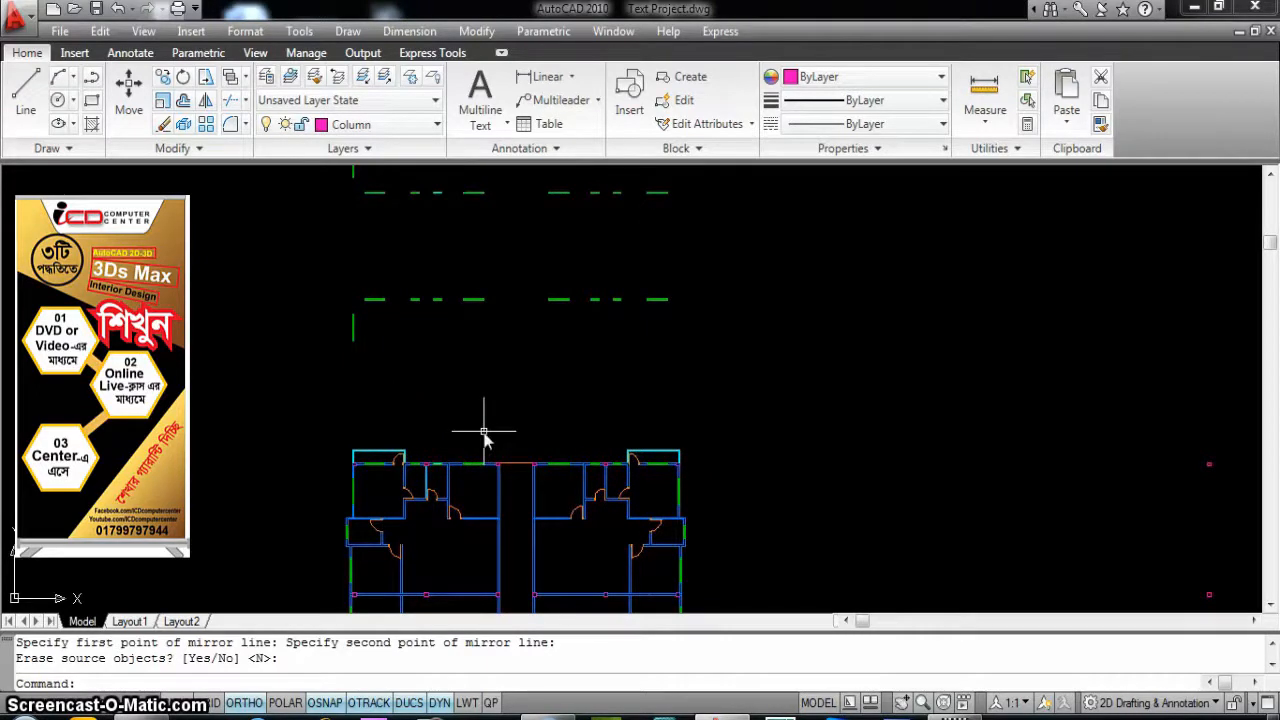
{"action": "type", "text": "ro"}
{"action": "key", "text": "Return"}
{"action": "type", "text": "all"}
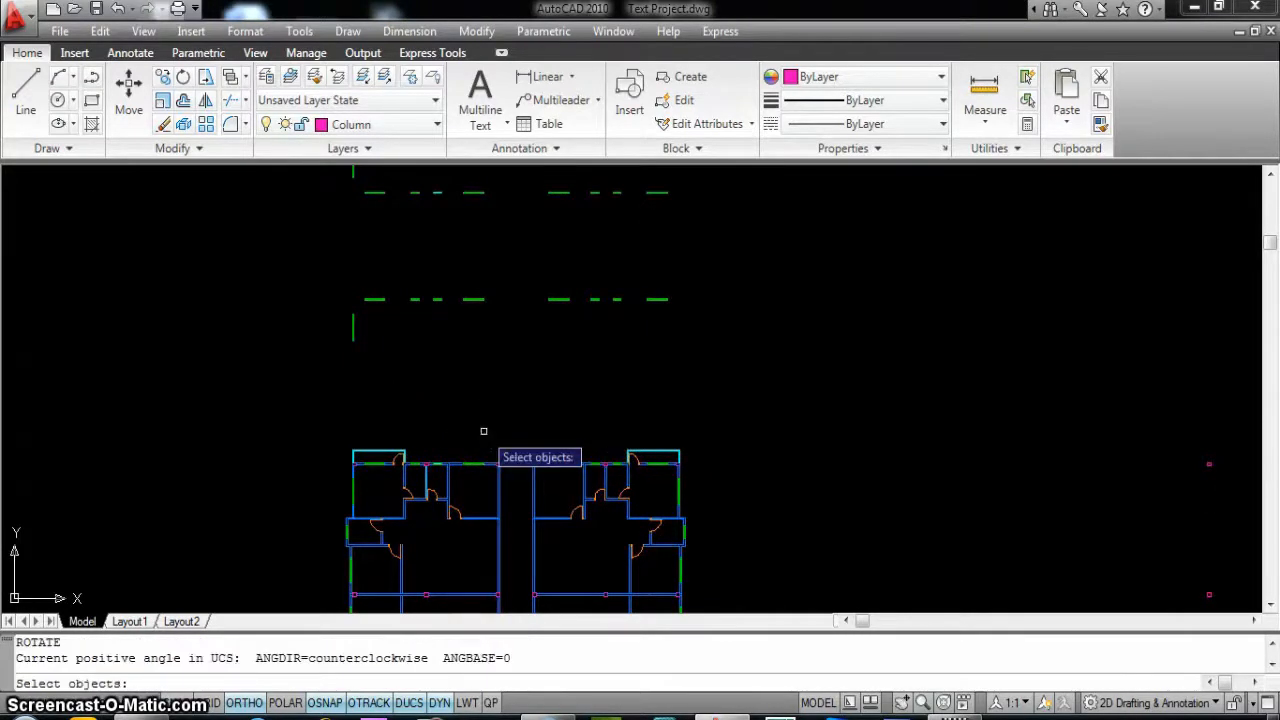
{"action": "key", "text": "Return"}
{"action": "key", "text": "Return"}
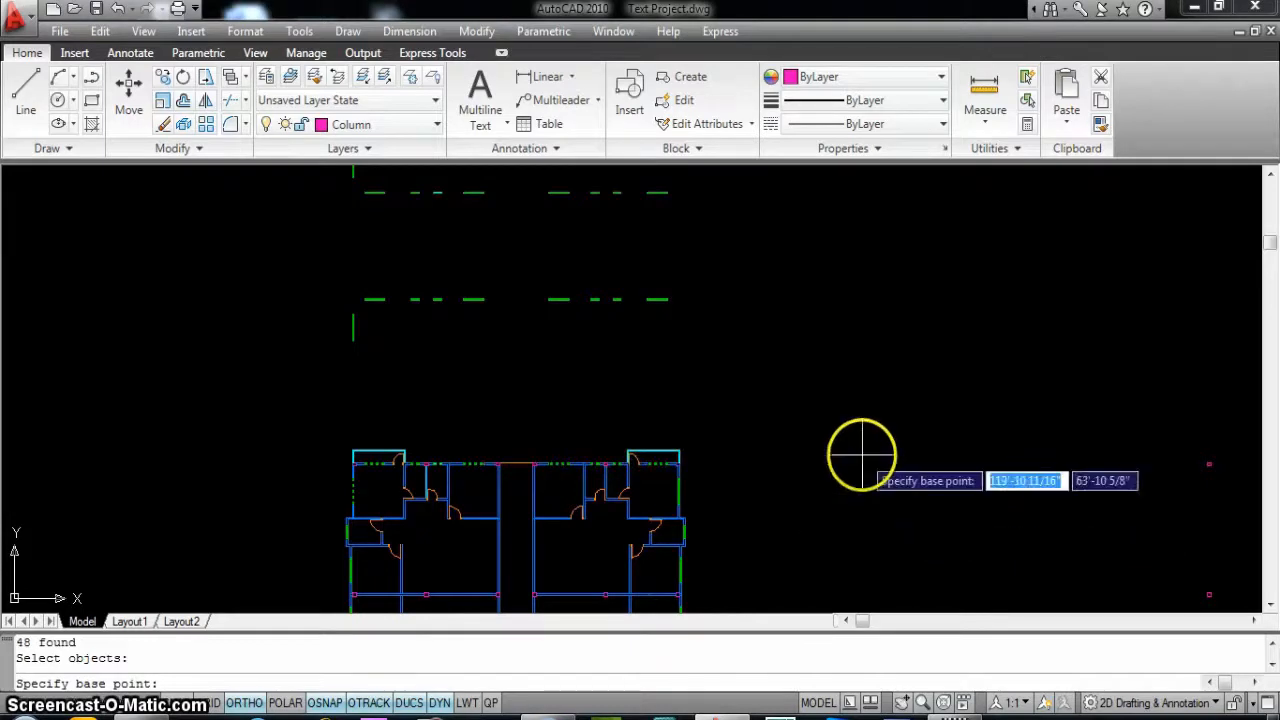
{"action": "left_click", "coordinate": [857, 452]}
{"action": "left_click", "coordinate": [889, 574]}
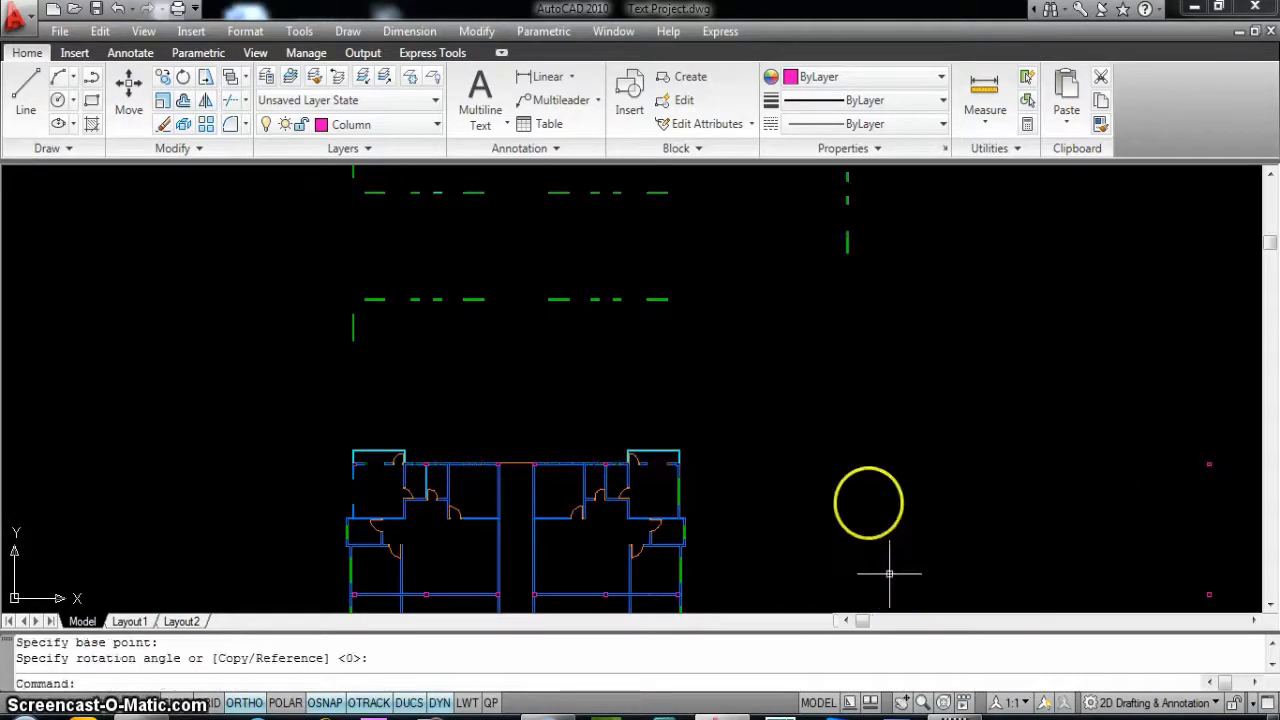
- Move the rotated set of windows, reusing the previous selection, horizontally farther away from the copied and mirrored rows
{"action": "middle_click_drag", "start_coordinate": [855, 494], "coordinate": [789, 617]}
{"action": "mouse_move", "coordinate": [820, 451]}
{"action": "middle_mouse_down"}
{"action": "mouse_move", "coordinate": [757, 563]}
{"action": "mouse_move", "coordinate": [705, 541]}
{"action": "middle_mouse_up"}
{"action": "scroll", "coordinate": [757, 563], "scroll_direction": "down", "scroll_amount": 2}
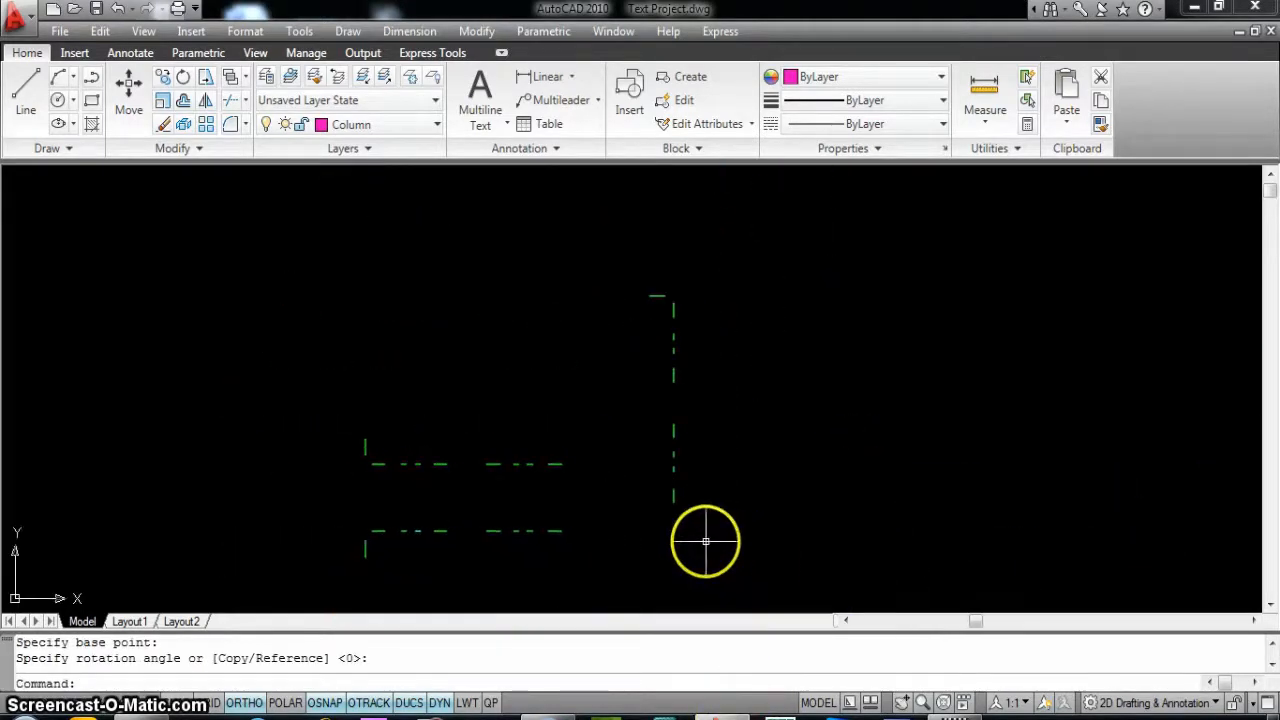
{"action": "type", "text": "m"}
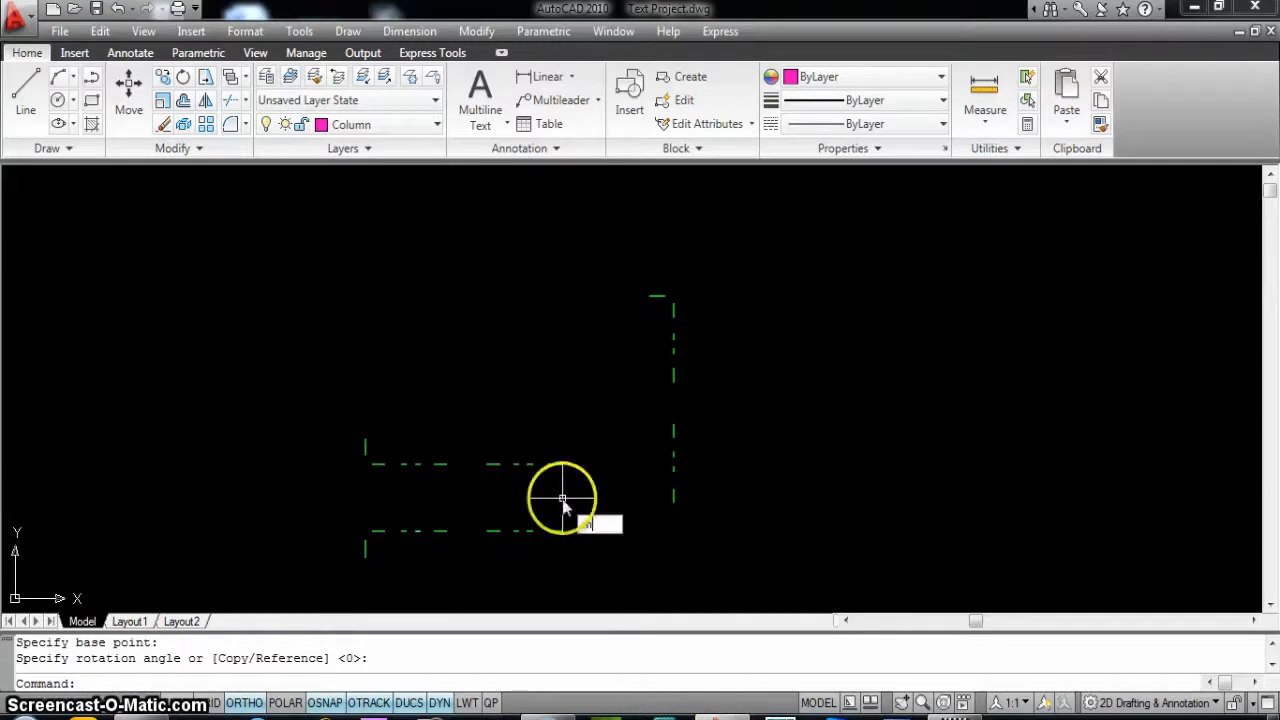
{"action": "key", "text": "Return"}
{"action": "type", "text": "all"}
{"action": "key", "text": "Return"}
{"action": "key", "text": "Return"}
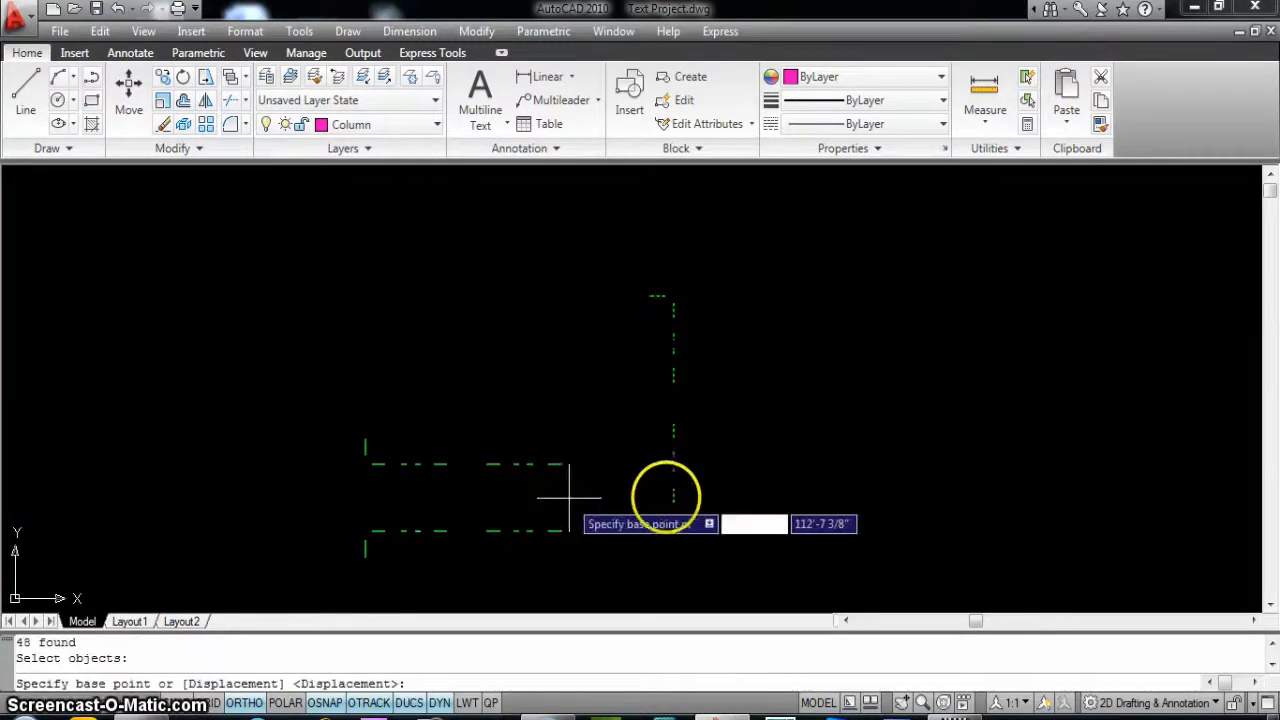
{"action": "left_click", "coordinate": [699, 489]}
{"action": "left_click", "coordinate": [1018, 512]}
{"action": "middle_click_drag", "start_coordinate": [1020, 514], "coordinate": [706, 514]}
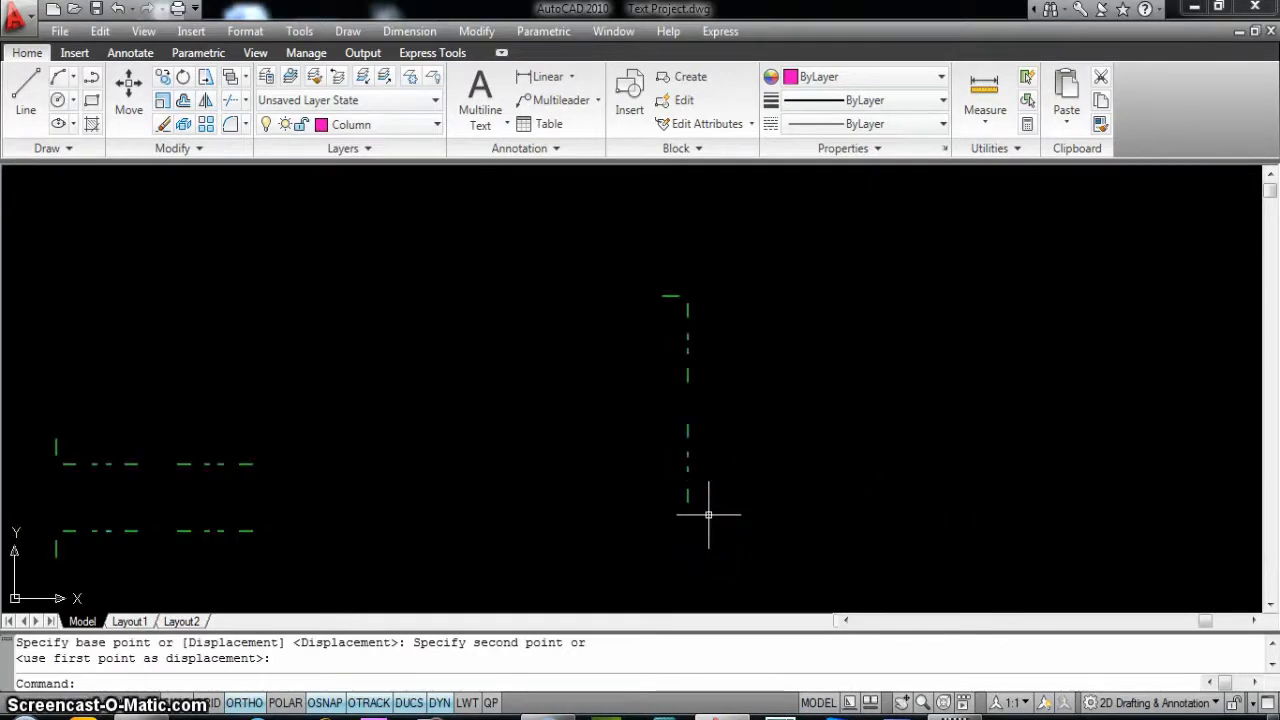
- Select the four lines of one copied window above the floor plan and show their Quick Properties beside them
{"action": "mouse_move", "coordinate": [403, 523]}
{"action": "middle_mouse_down"}
{"action": "mouse_move", "coordinate": [720, 329]}
{"action": "mouse_move", "coordinate": [600, 440]}
{"action": "mouse_move", "coordinate": [543, 457]}
{"action": "middle_mouse_up"}
{"action": "scroll", "coordinate": [500, 449], "scroll_direction": "up", "scroll_amount": 2}
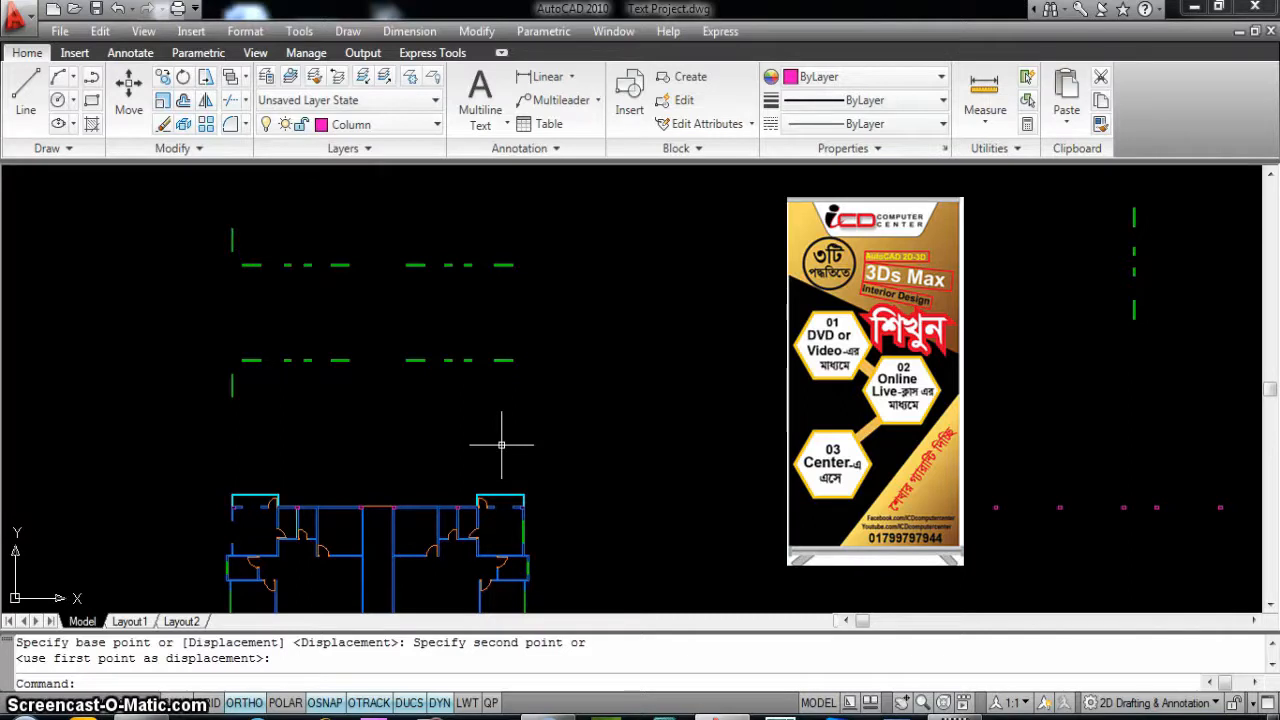
{"action": "scroll", "coordinate": [320, 286], "scroll_direction": "up", "scroll_amount": 4}
{"action": "middle_click_drag", "start_coordinate": [632, 444], "coordinate": [276, 365]}
{"action": "scroll", "coordinate": [492, 440], "scroll_direction": "up", "scroll_amount": 6}
{"action": "left_click", "coordinate": [528, 405]}
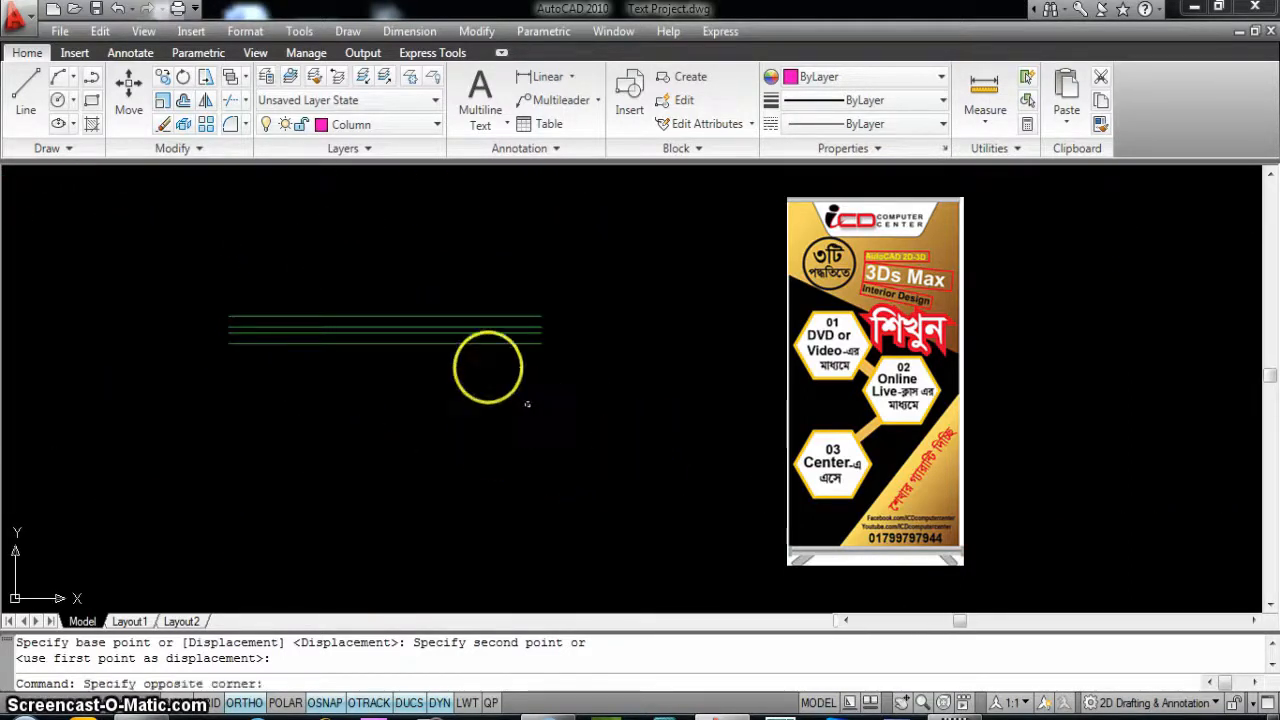
{"action": "left_click", "coordinate": [421, 265]}
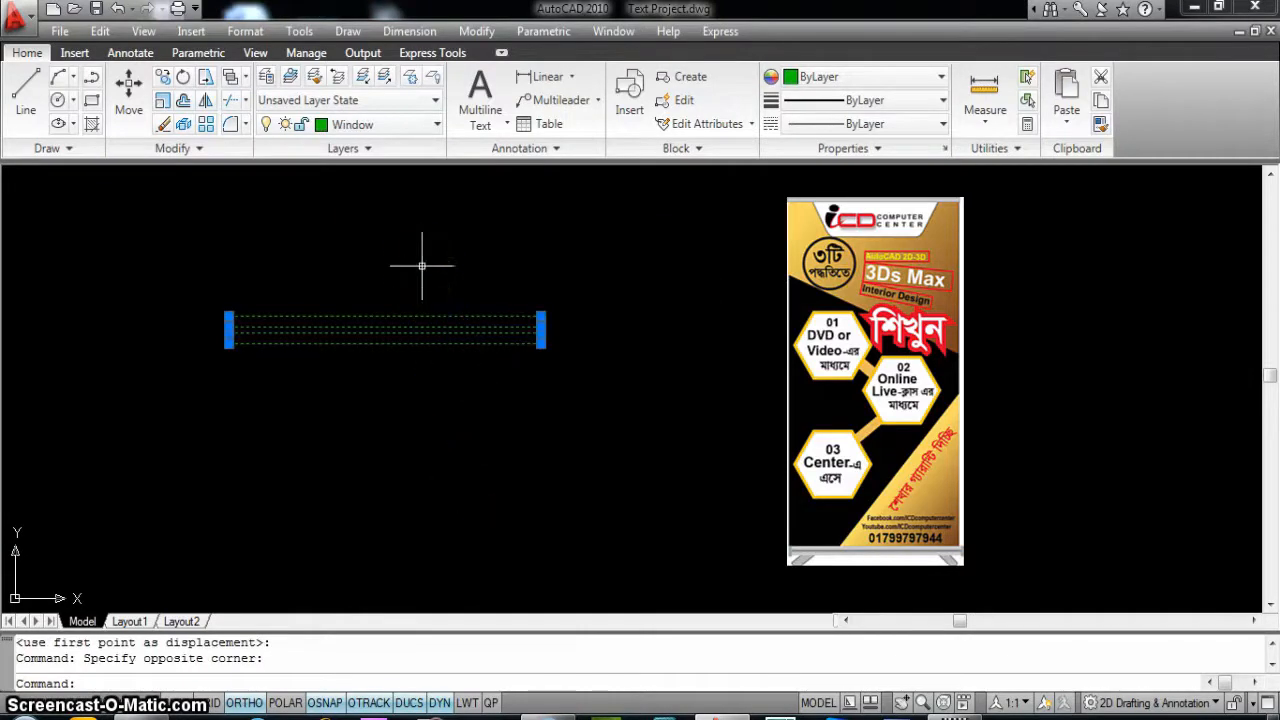
{"action": "left_click", "coordinate": [491, 703]}
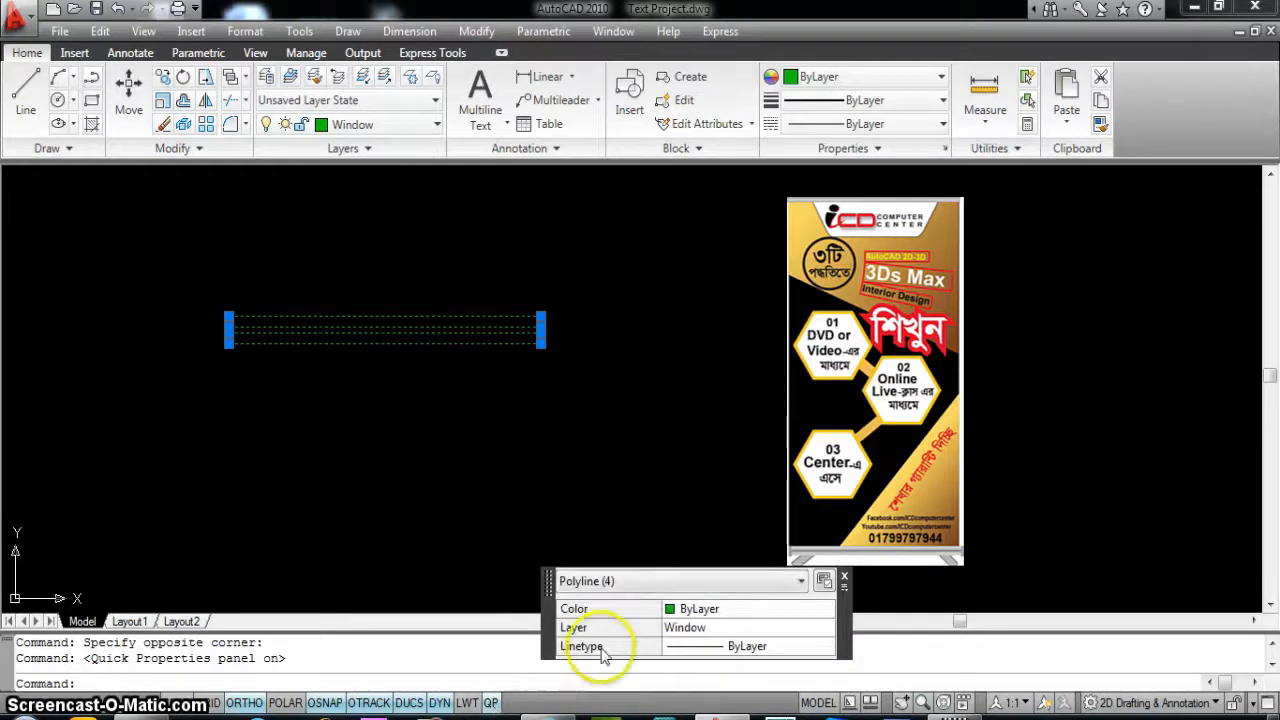
{"action": "left_click_drag", "start_coordinate": [548, 615], "coordinate": [668, 362]}
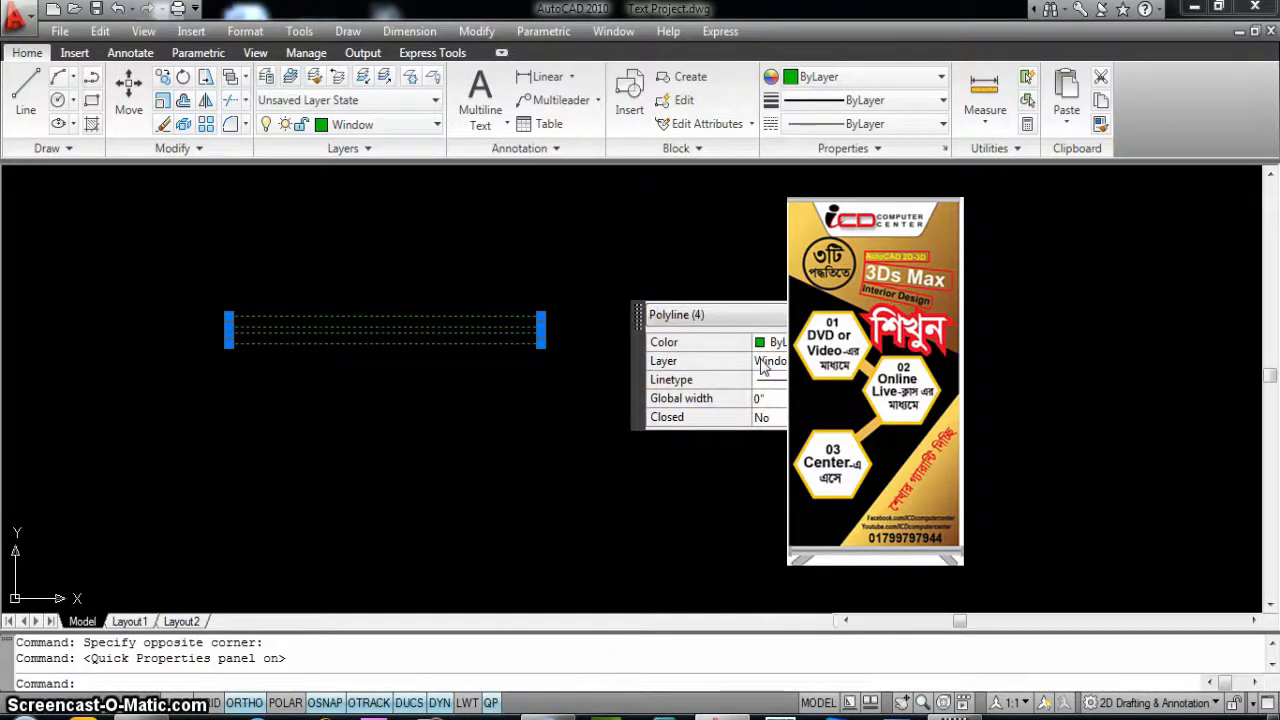
- Show the selected window lines in a taller full Properties palette instead of Quick Properties, and clear the selection
{"action": "middle_click_drag", "start_coordinate": [224, 400], "coordinate": [310, 417]}
{"action": "key", "text": "ctrl+1"}
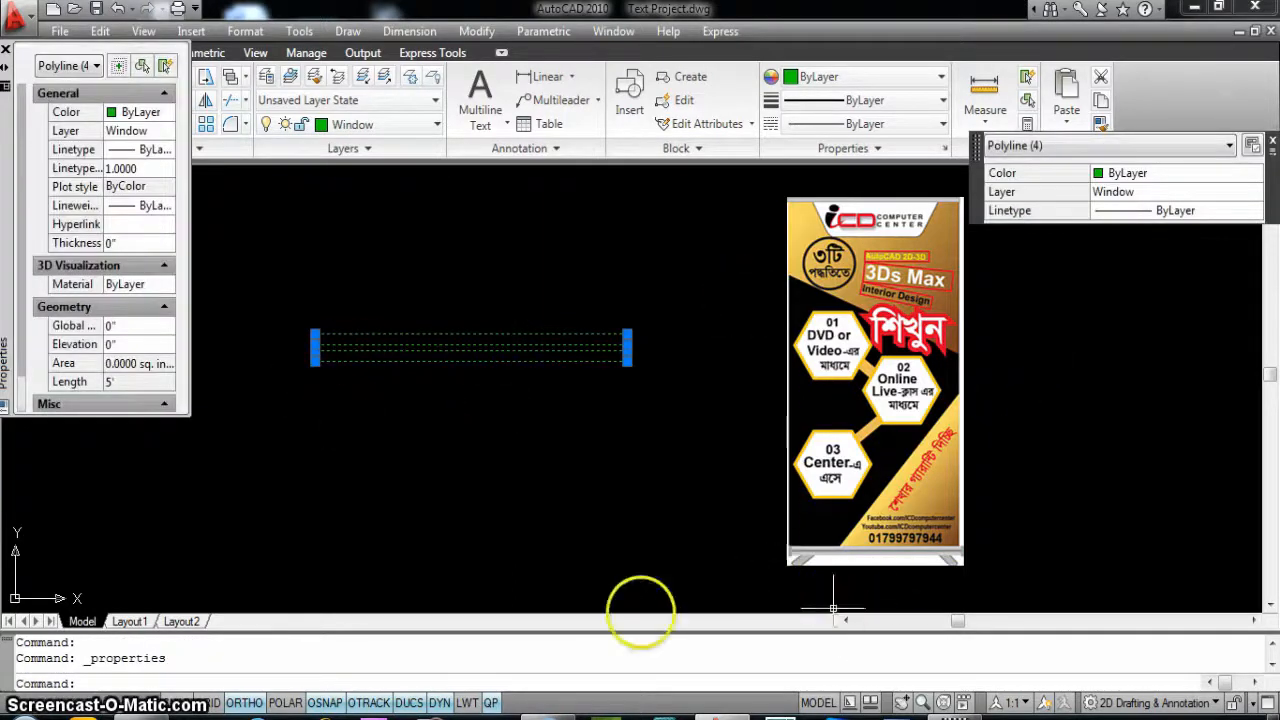
{"action": "left_click", "coordinate": [491, 703]}
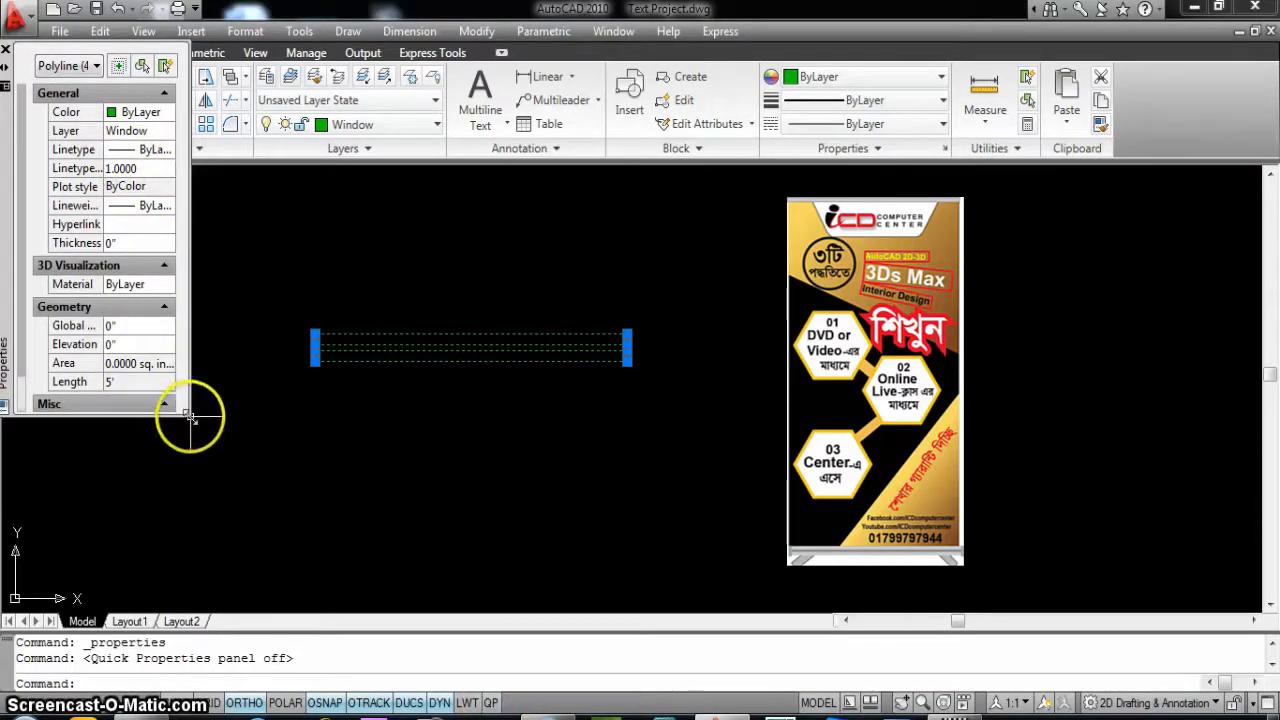
{"action": "left_click_drag", "start_coordinate": [189, 414], "coordinate": [180, 614]}
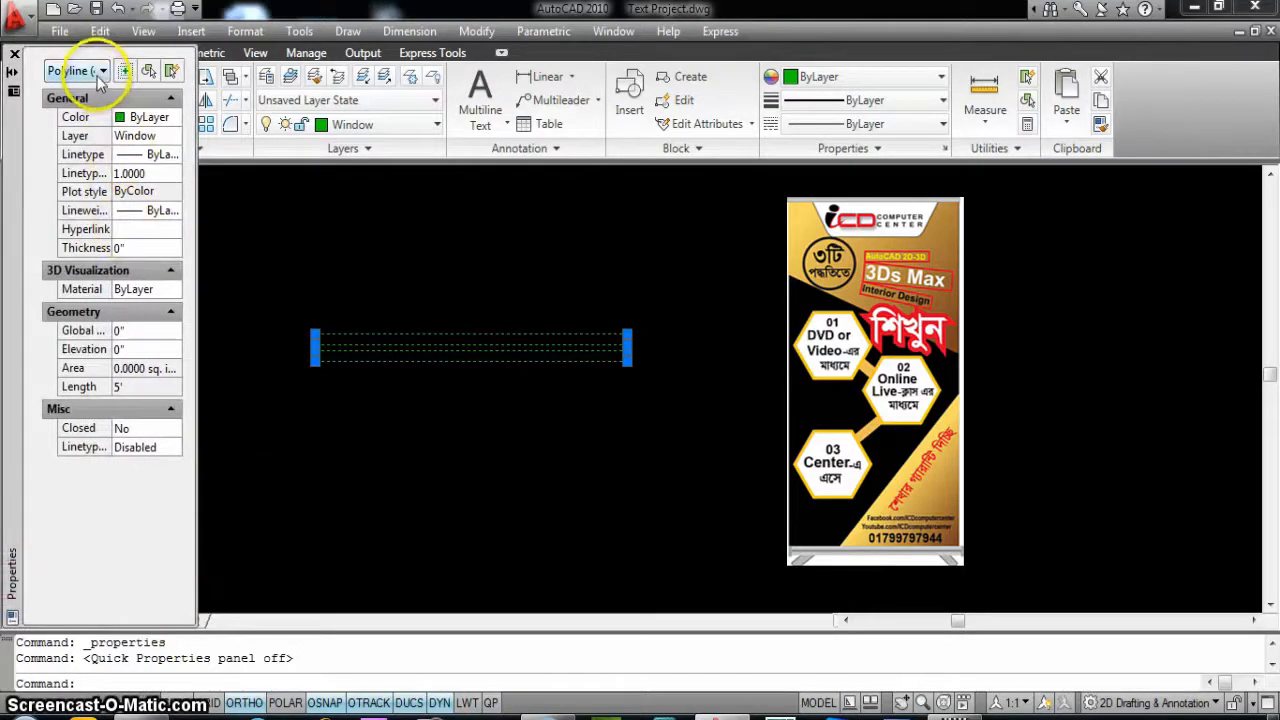
{"action": "key", "text": "Escape"}
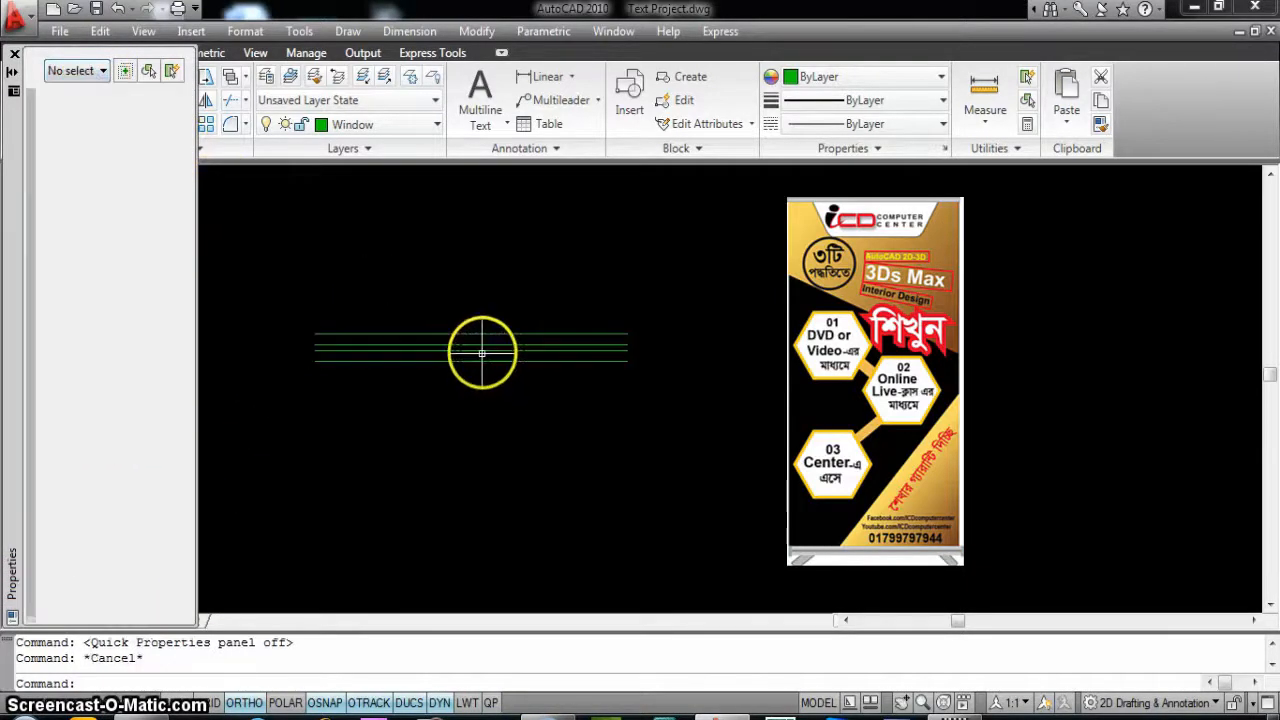
{"action": "key", "text": "Escape"}
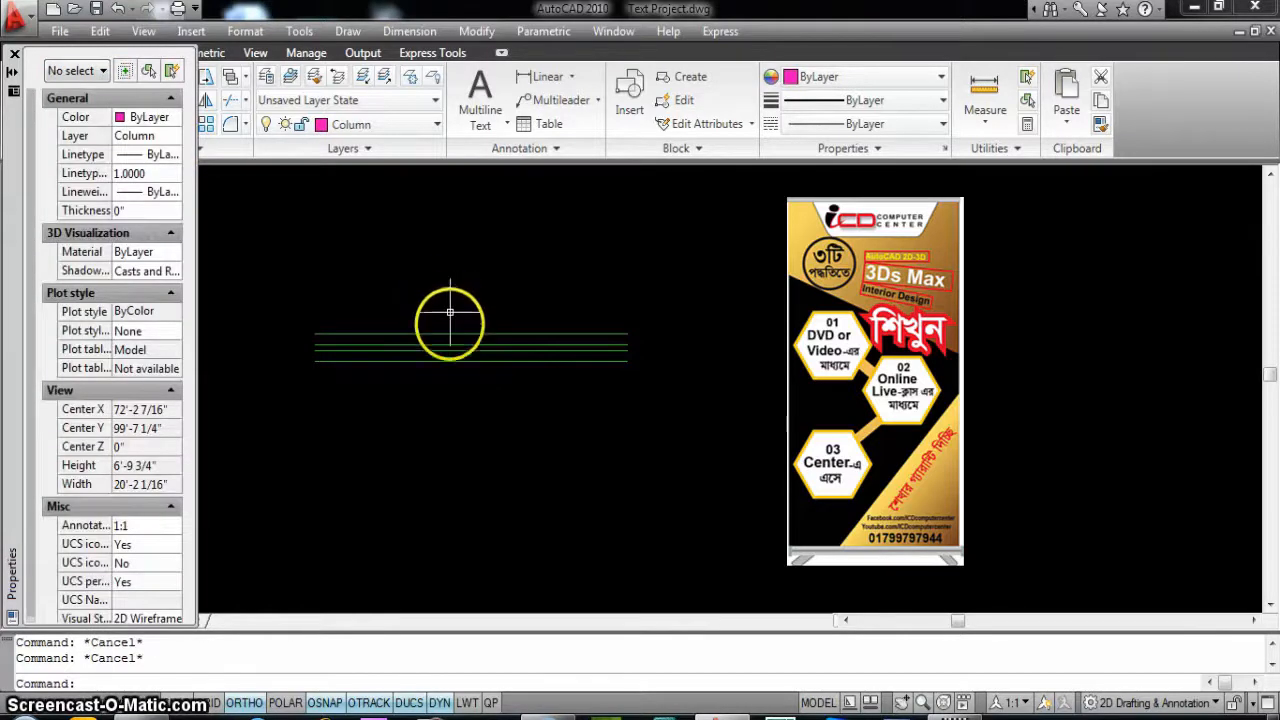
- Select only the window's uppermost line and look through its available lineweights without choosing one
{"action": "left_click", "coordinate": [450, 336]}
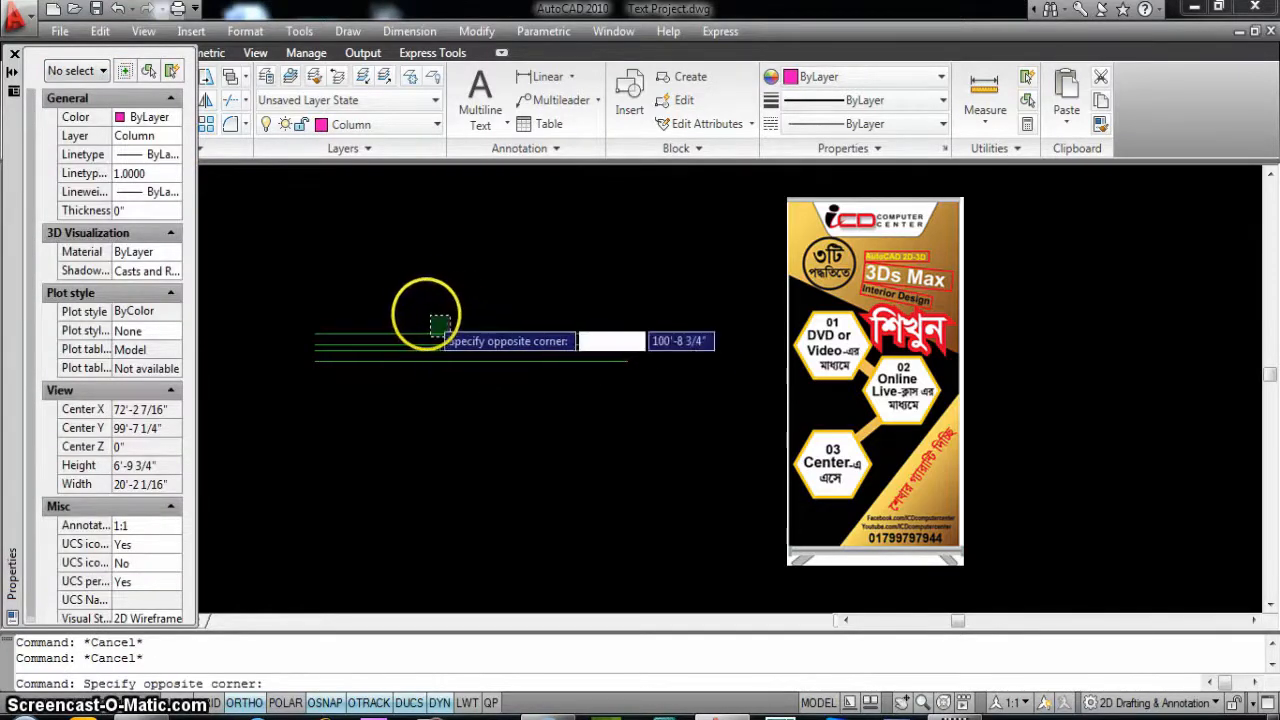
{"action": "left_click", "coordinate": [420, 312]}
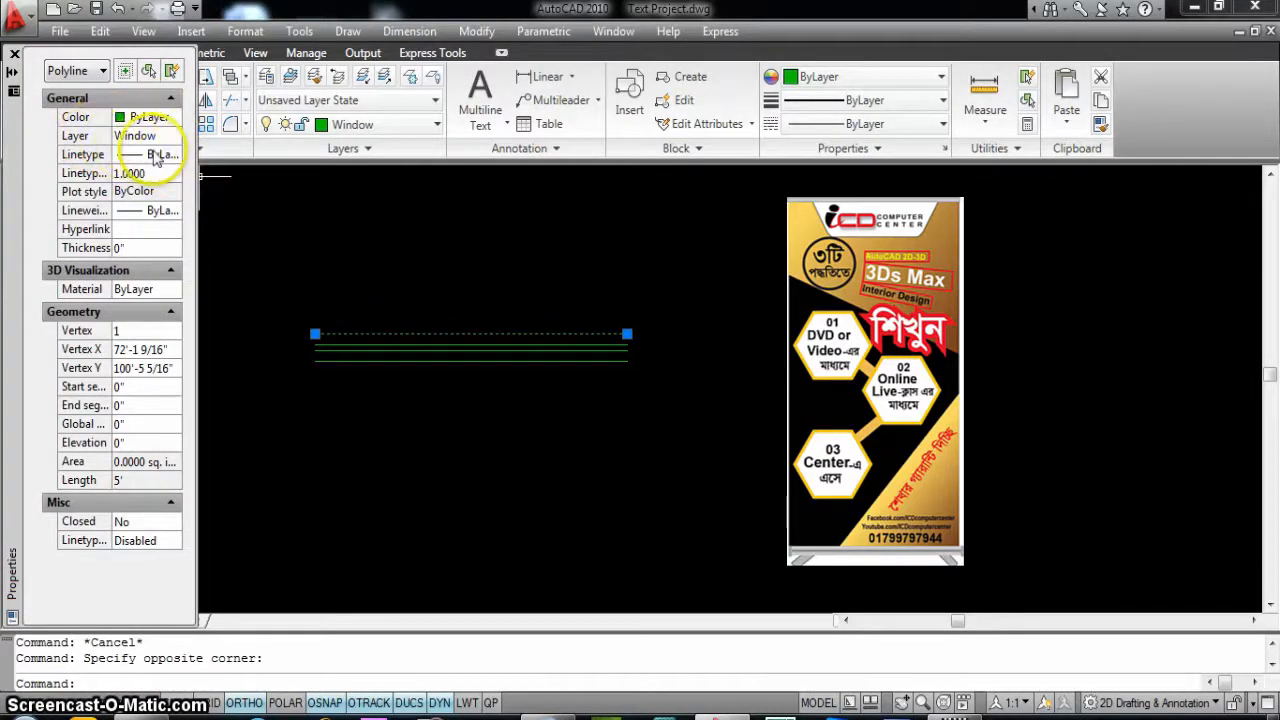
{"action": "left_click", "coordinate": [155, 211]}
{"action": "left_click", "coordinate": [152, 211]}
{"action": "scroll", "coordinate": [160, 318], "scroll_direction": "down", "scroll_amount": 6}
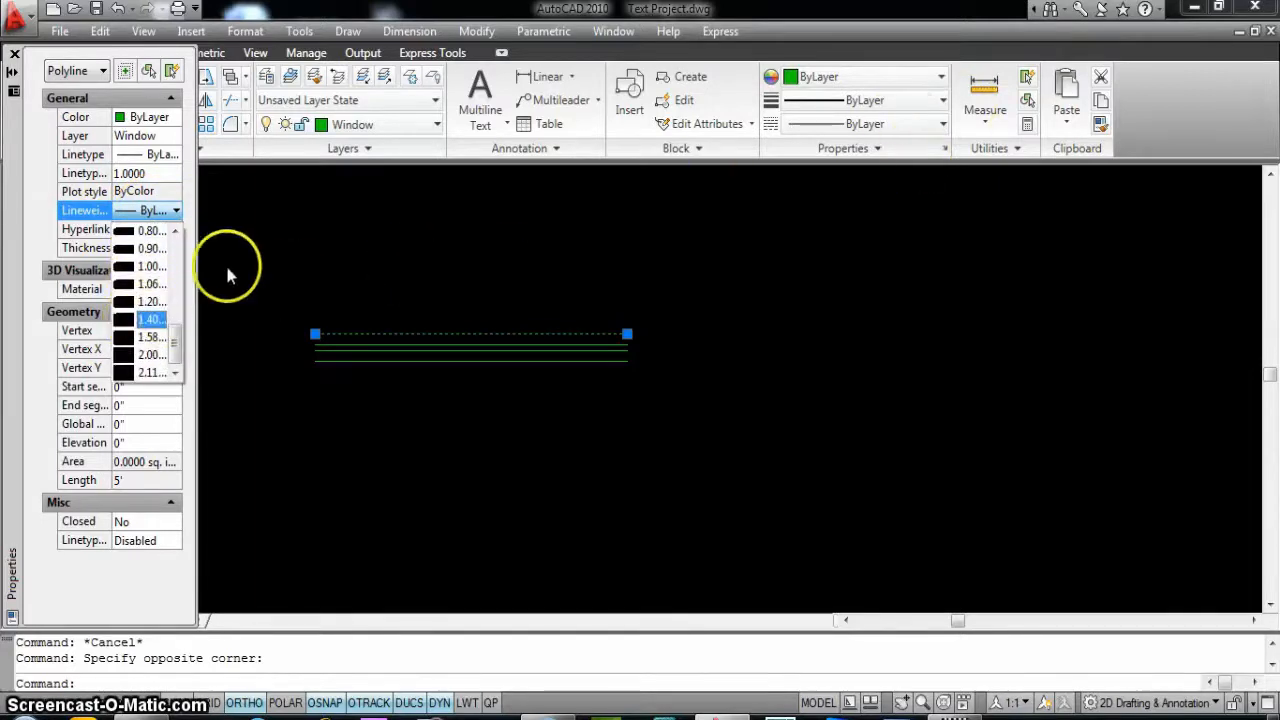
{"action": "left_click", "coordinate": [40, 106]}
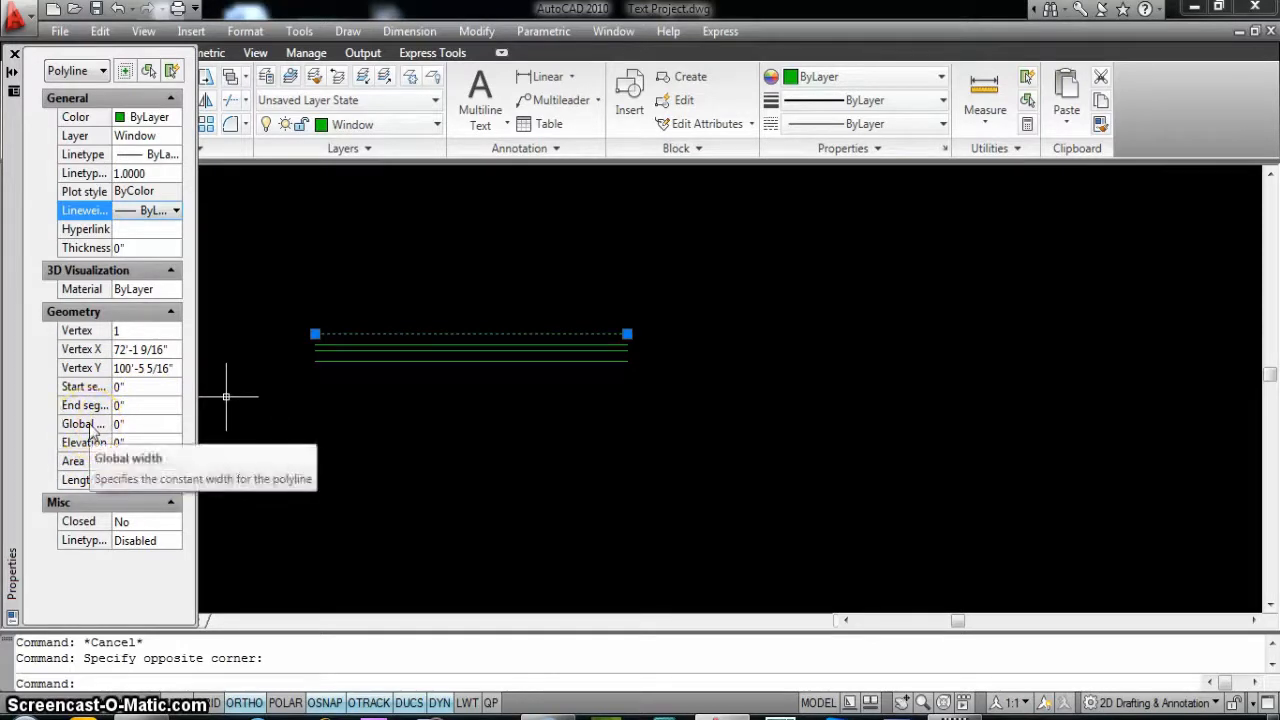
- Try a global width of 5" on the window's uppermost line, and undo the property change
{"action": "left_click", "coordinate": [150, 424]}
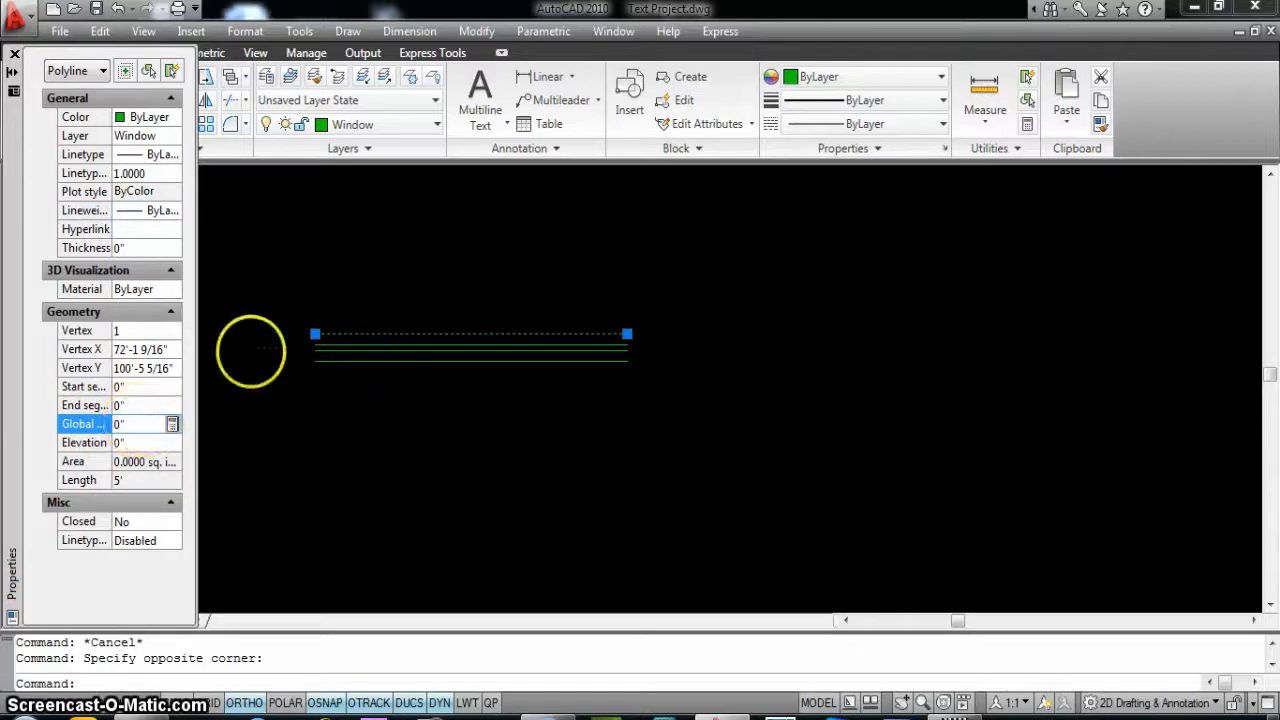
{"action": "left_click", "coordinate": [145, 424]}
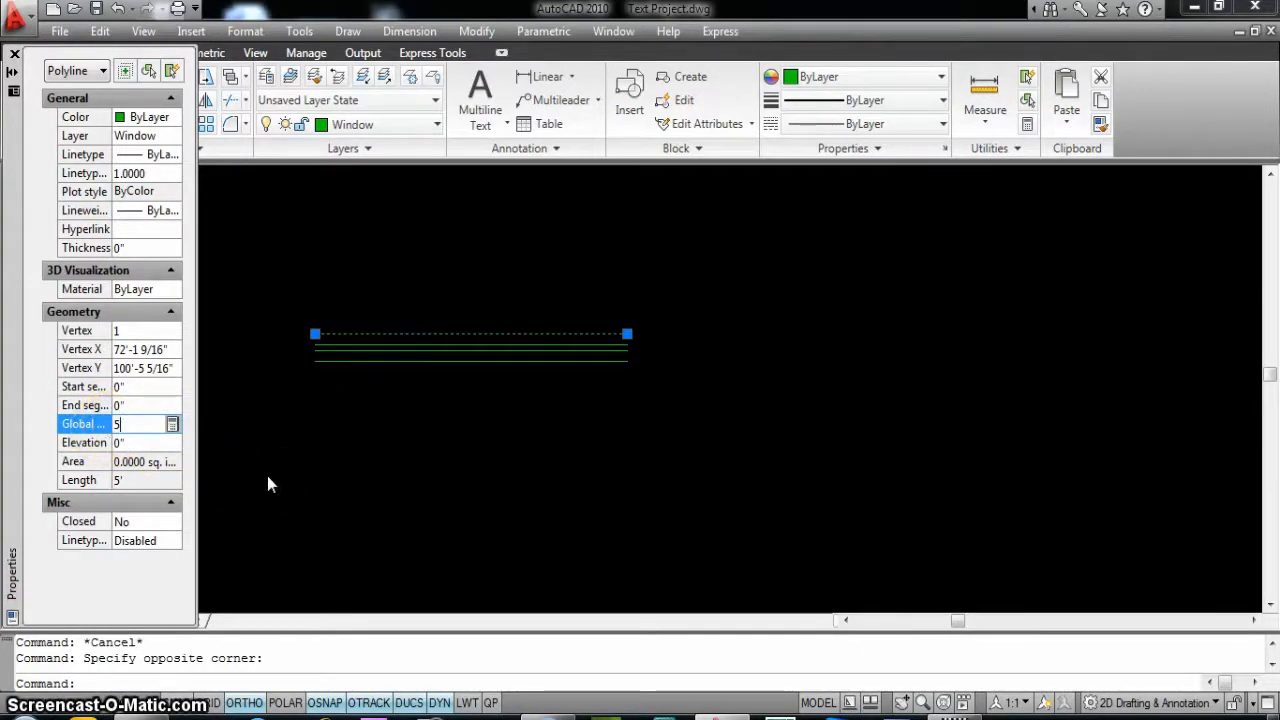
{"action": "type", "text": "5"}
{"action": "key", "text": "Tab"}
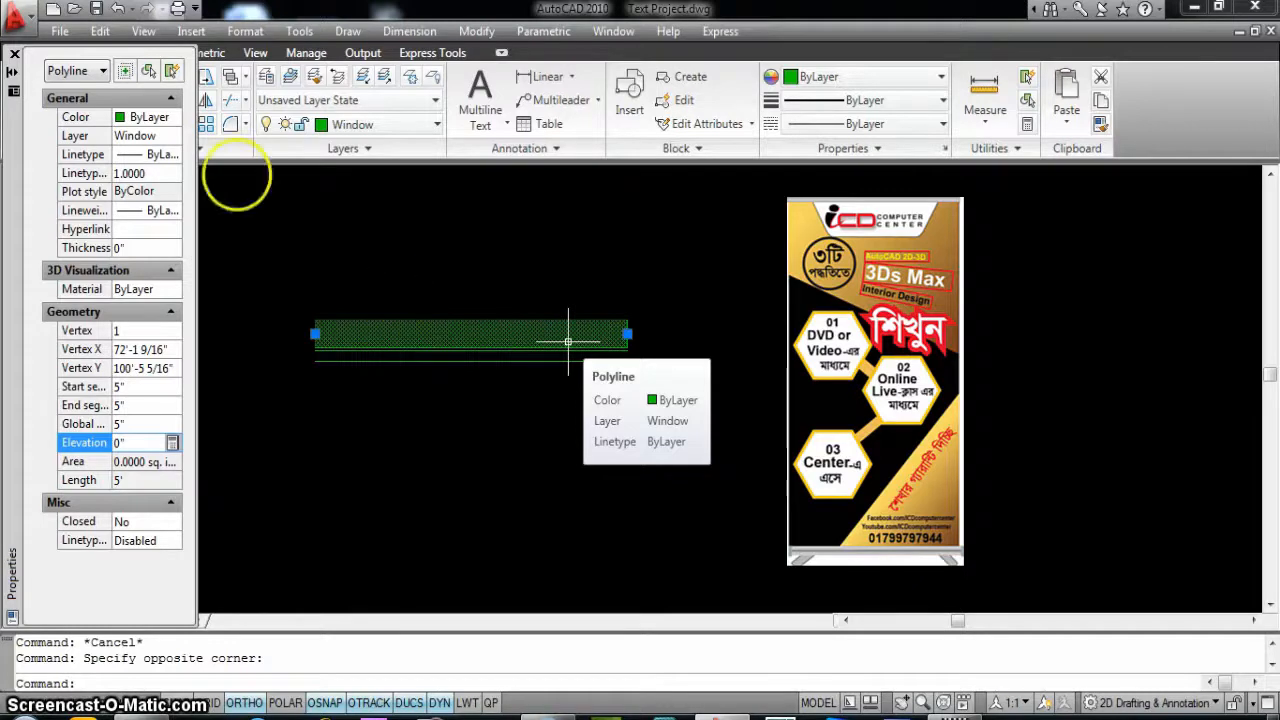
{"action": "left_click", "coordinate": [14, 53]}
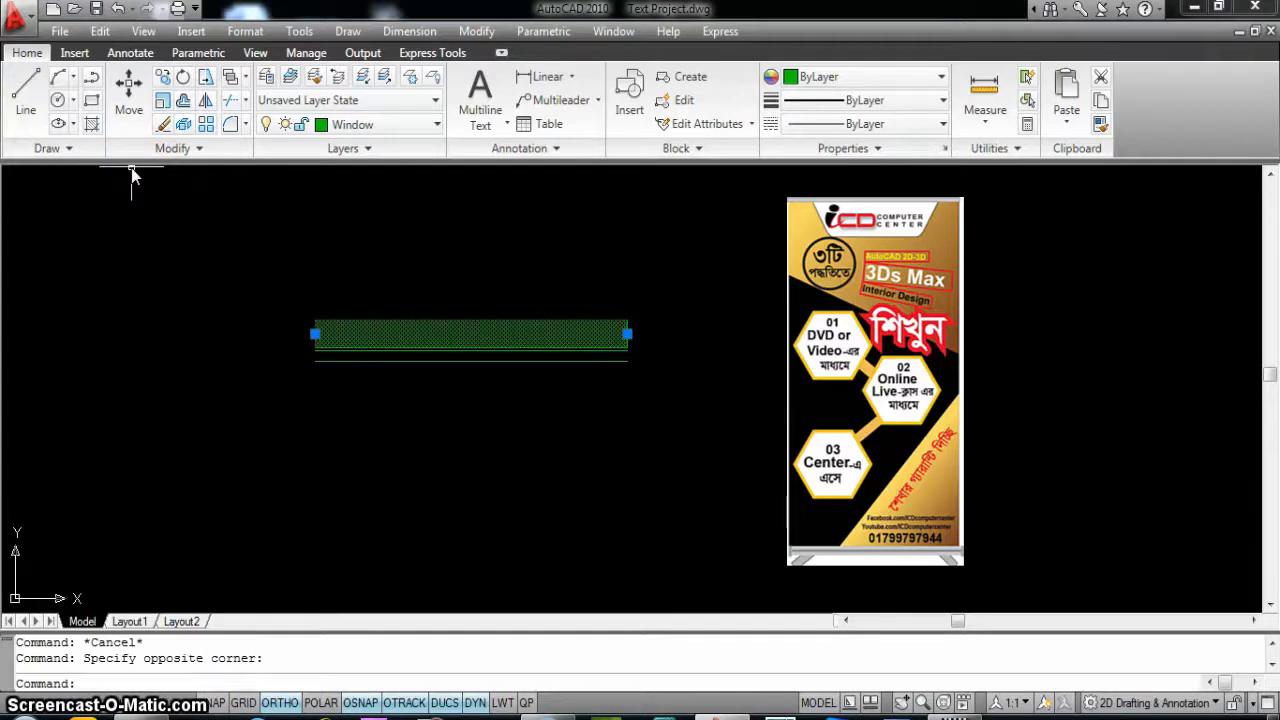
{"action": "key", "text": "Escape"}
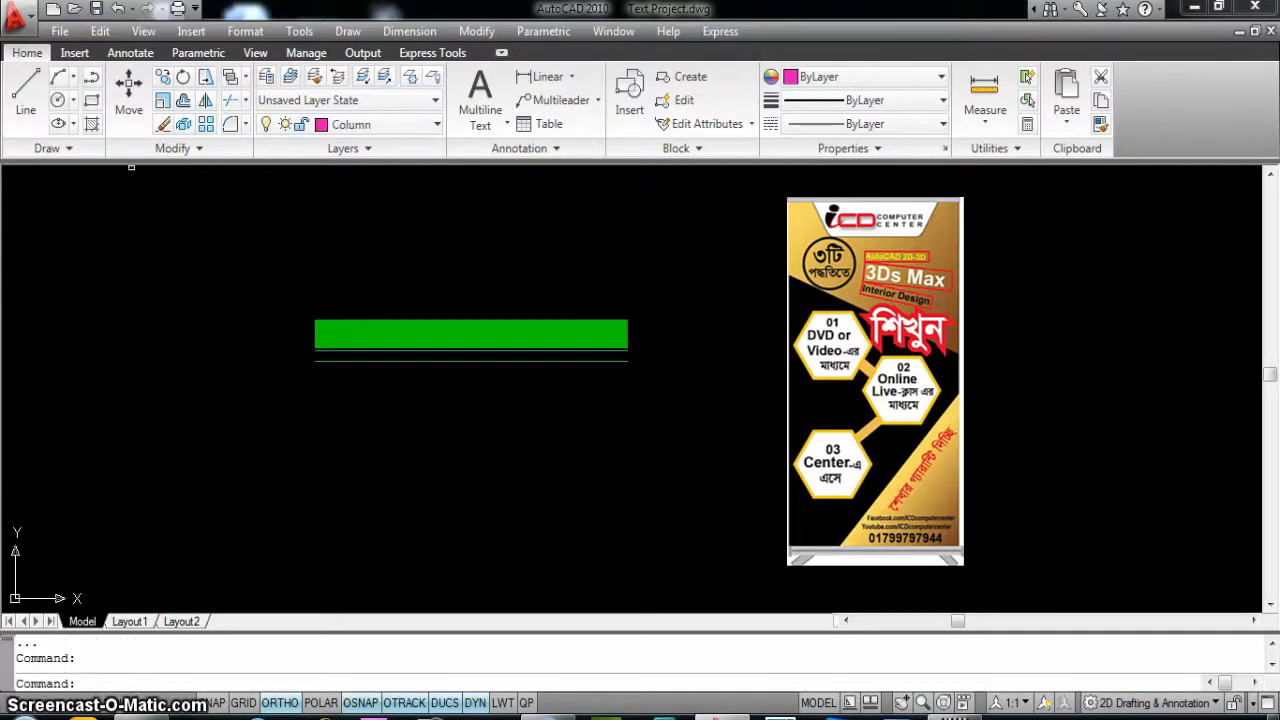
{"action": "key", "text": "ctrl+z"}
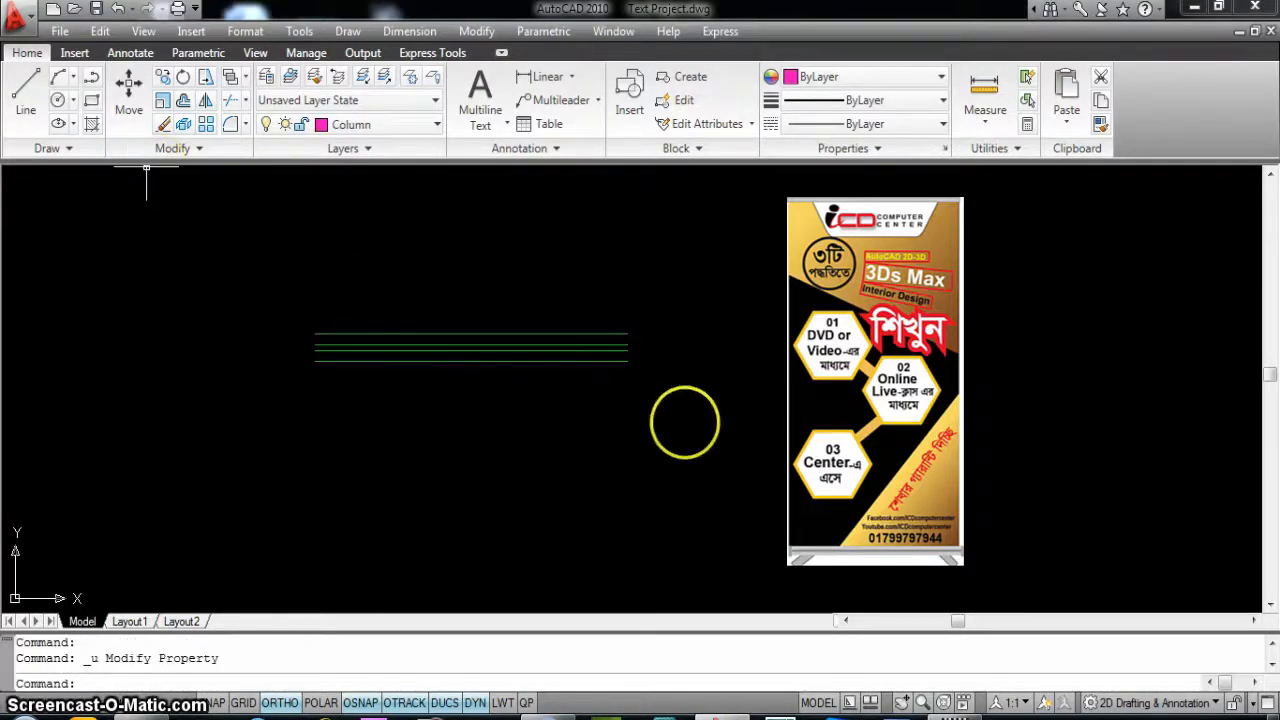
- Set the color of all four lines of the copied window to Cyan and clear the selection
{"action": "left_click", "coordinate": [637, 349]}
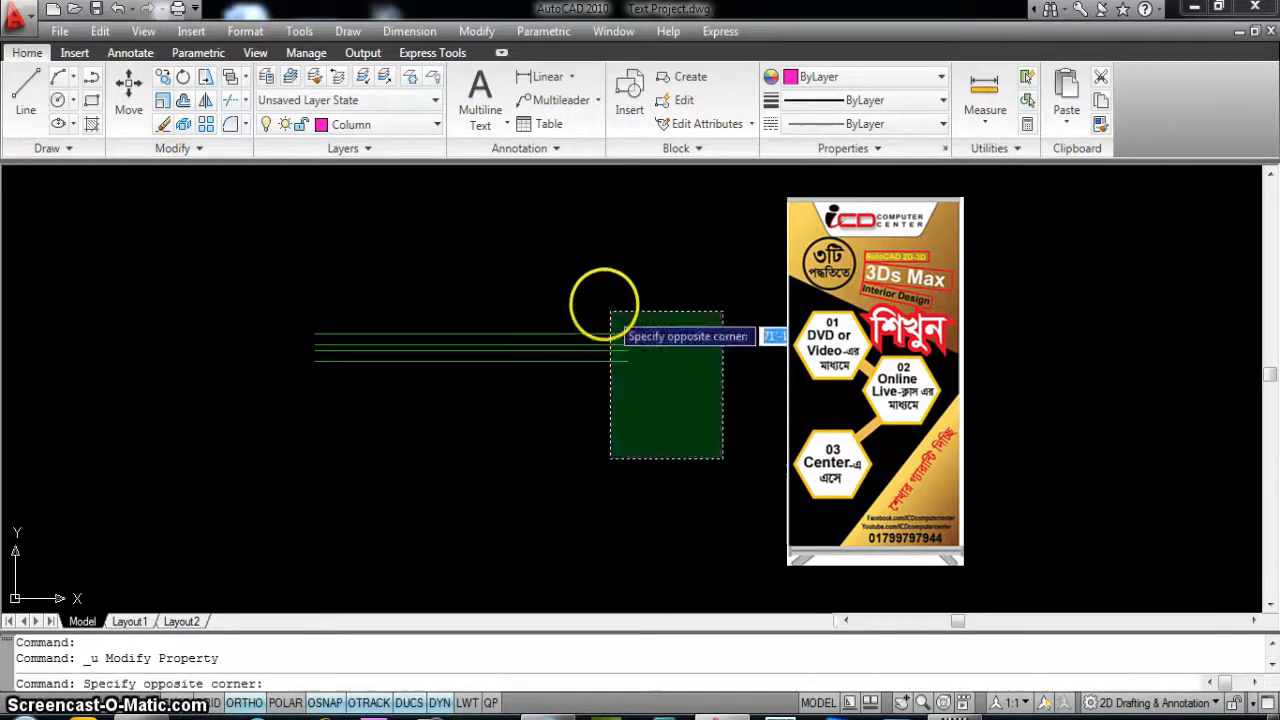
{"action": "left_click", "coordinate": [605, 300]}
{"action": "middle_click_drag", "start_coordinate": [605, 335], "coordinate": [606, 391]}
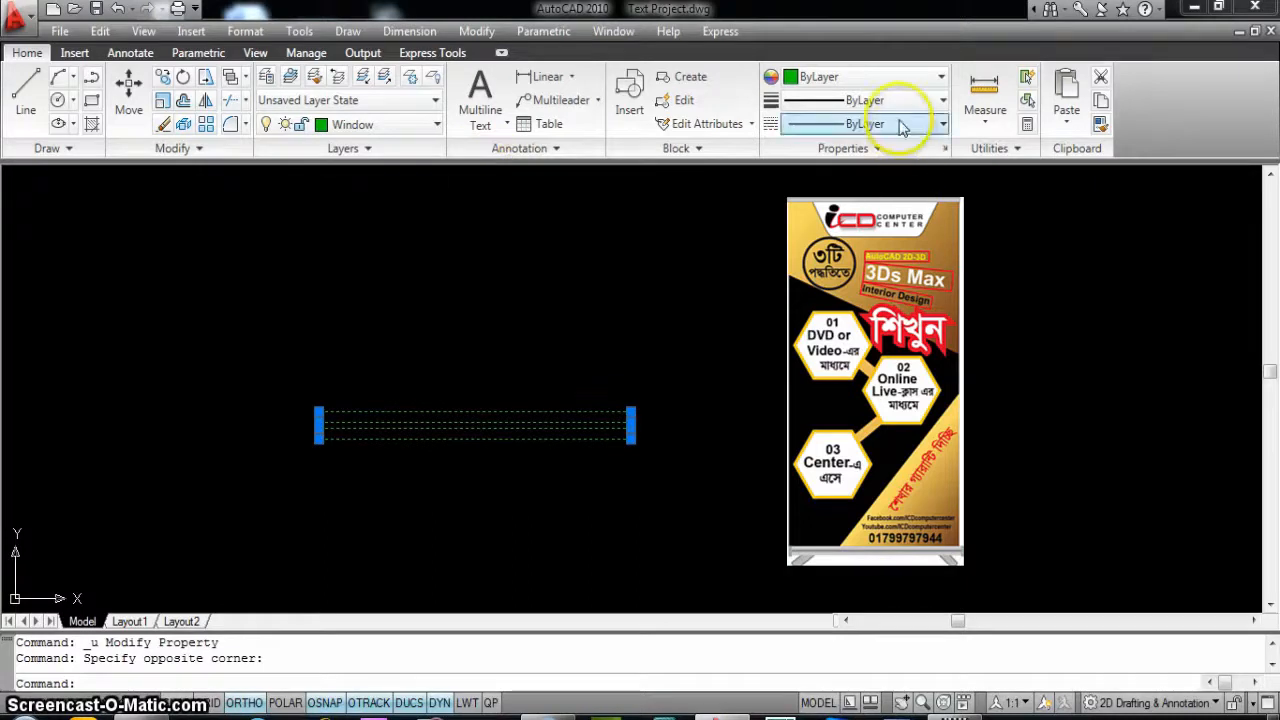
{"action": "left_click", "coordinate": [888, 78]}
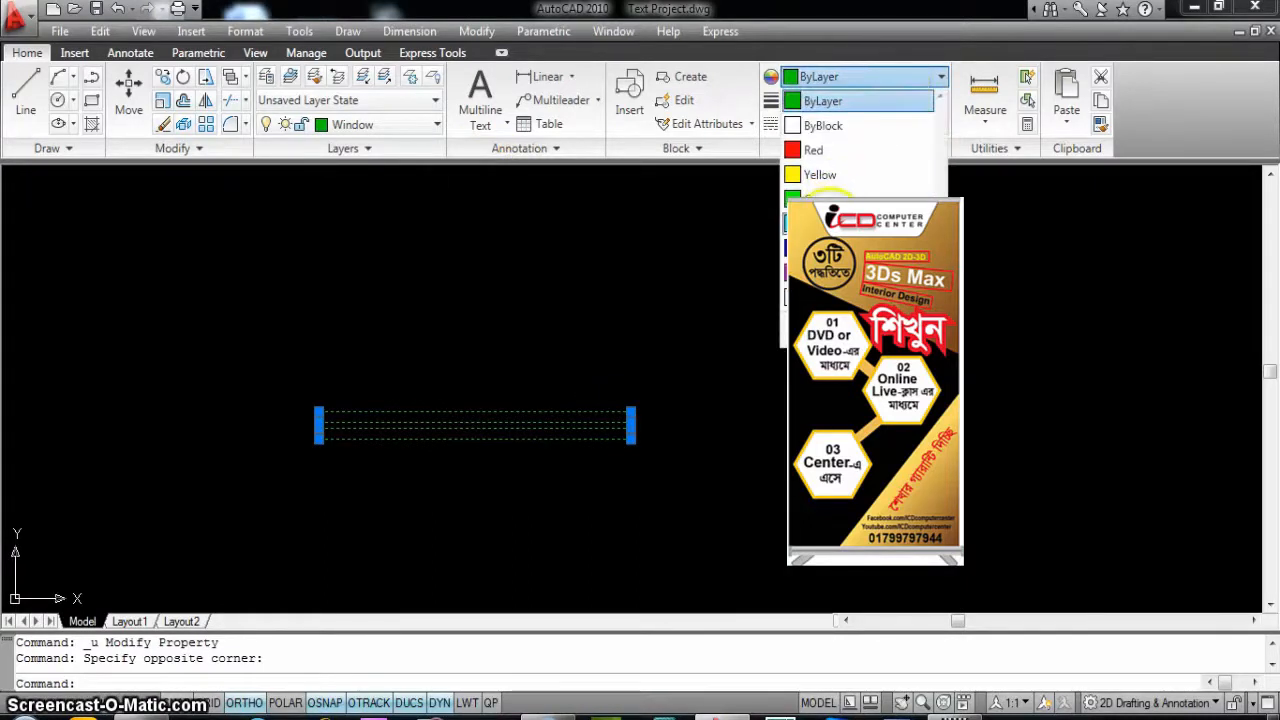
{"action": "left_click", "coordinate": [860, 222]}
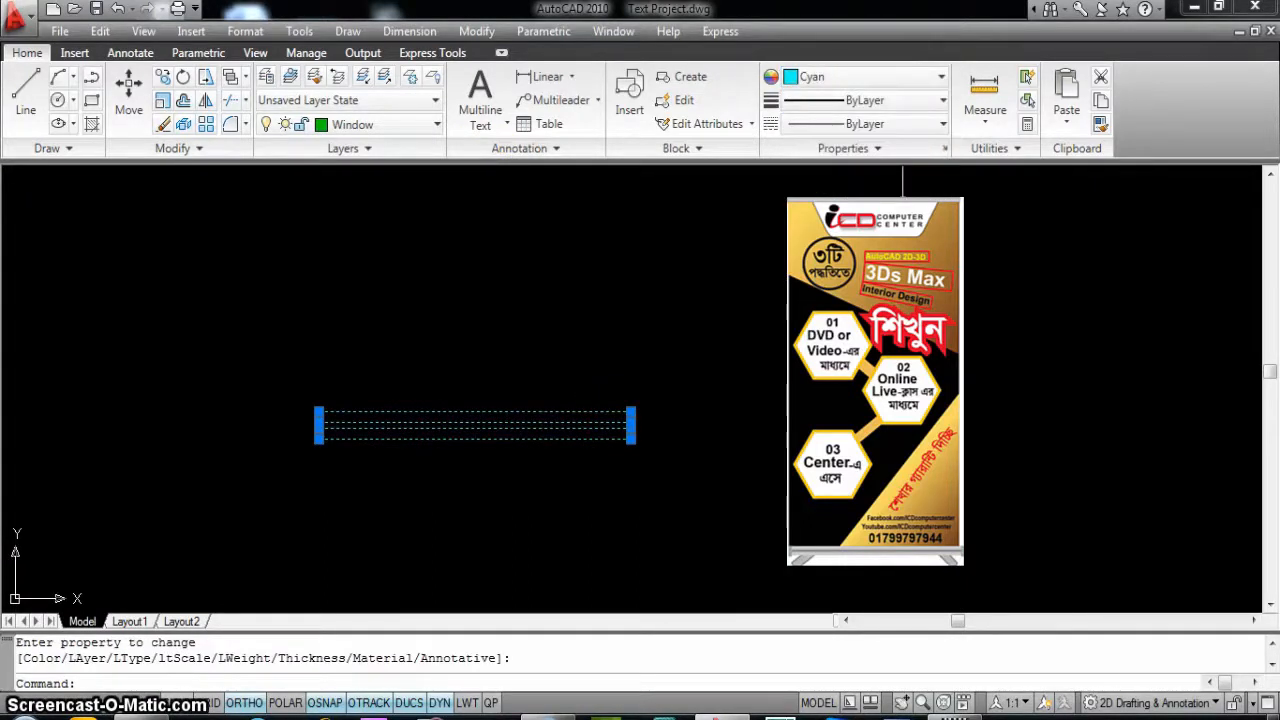
{"action": "key", "text": "Escape"}
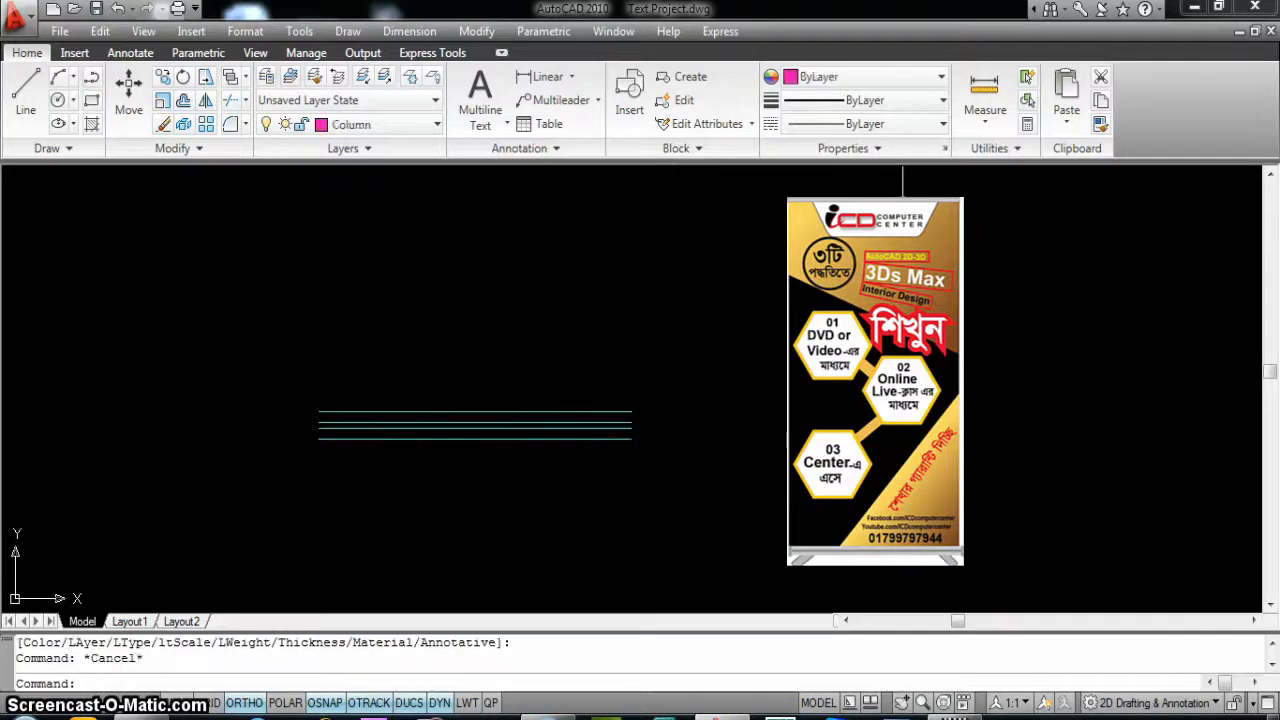
- Reselect the four window lines, set their color back to ByLayer and clear the selection
{"action": "left_click", "coordinate": [680, 391]}
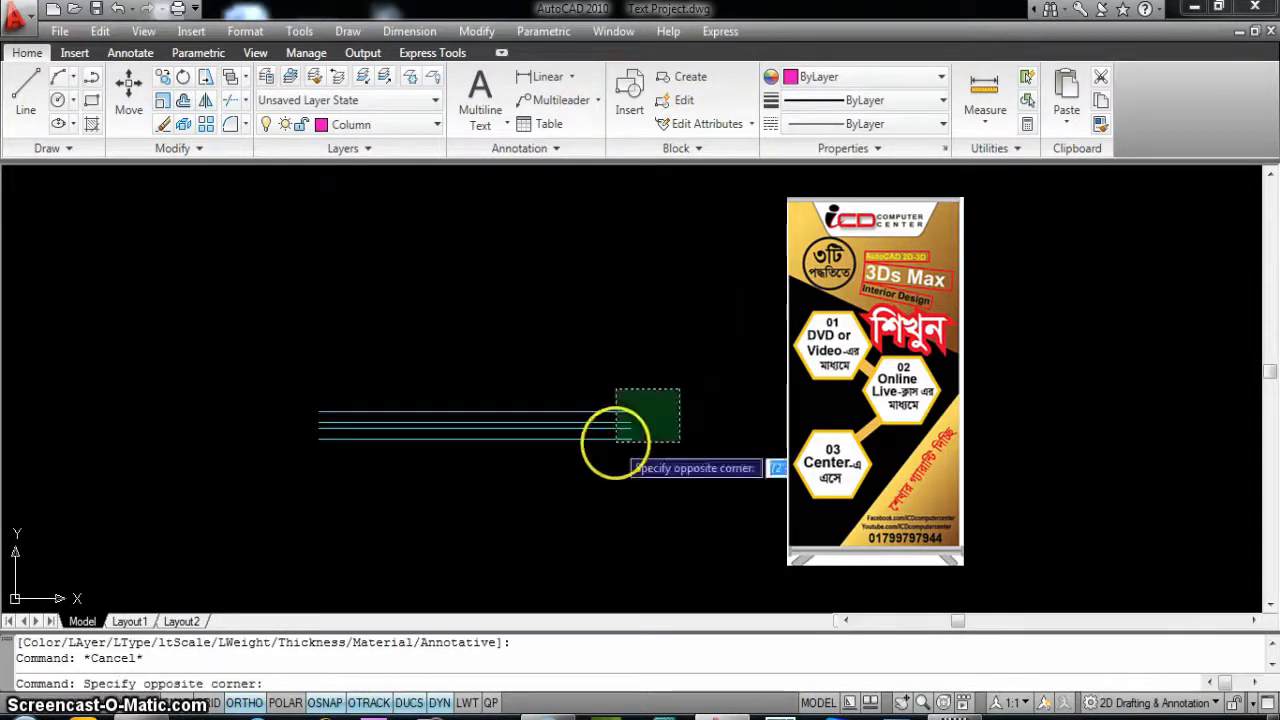
{"action": "left_click", "coordinate": [615, 441]}
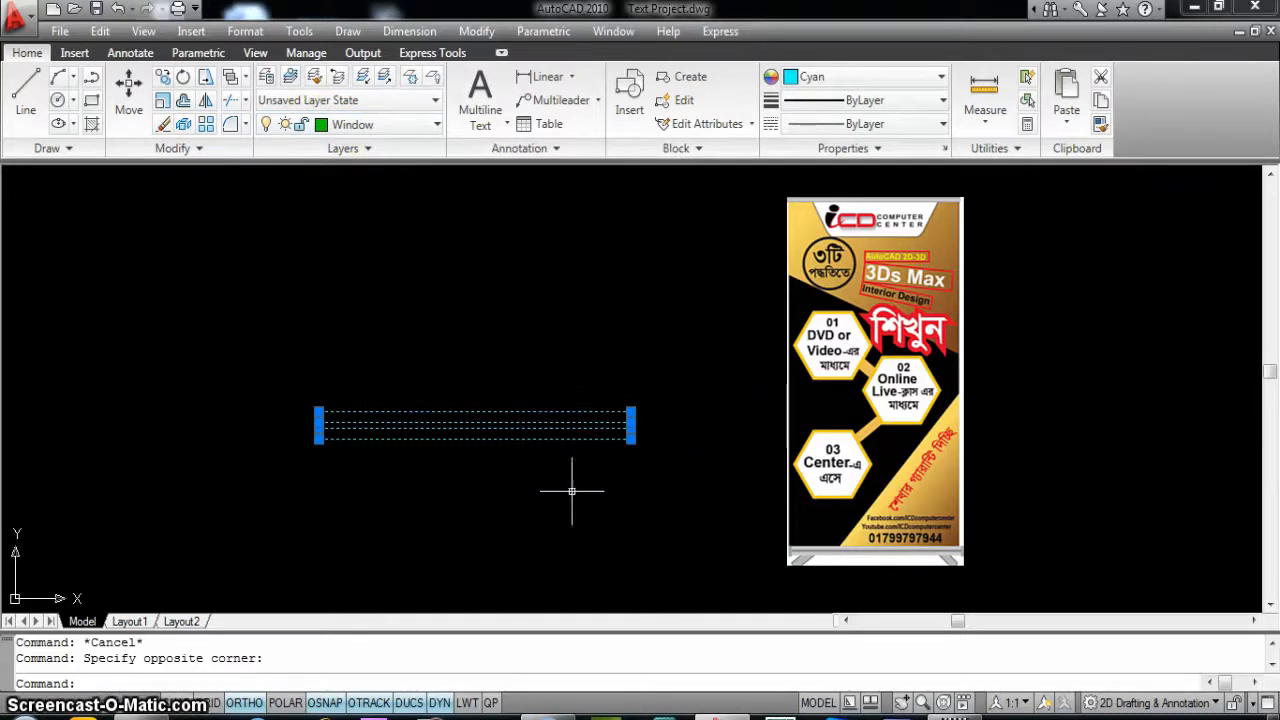
{"action": "left_click", "coordinate": [905, 90]}
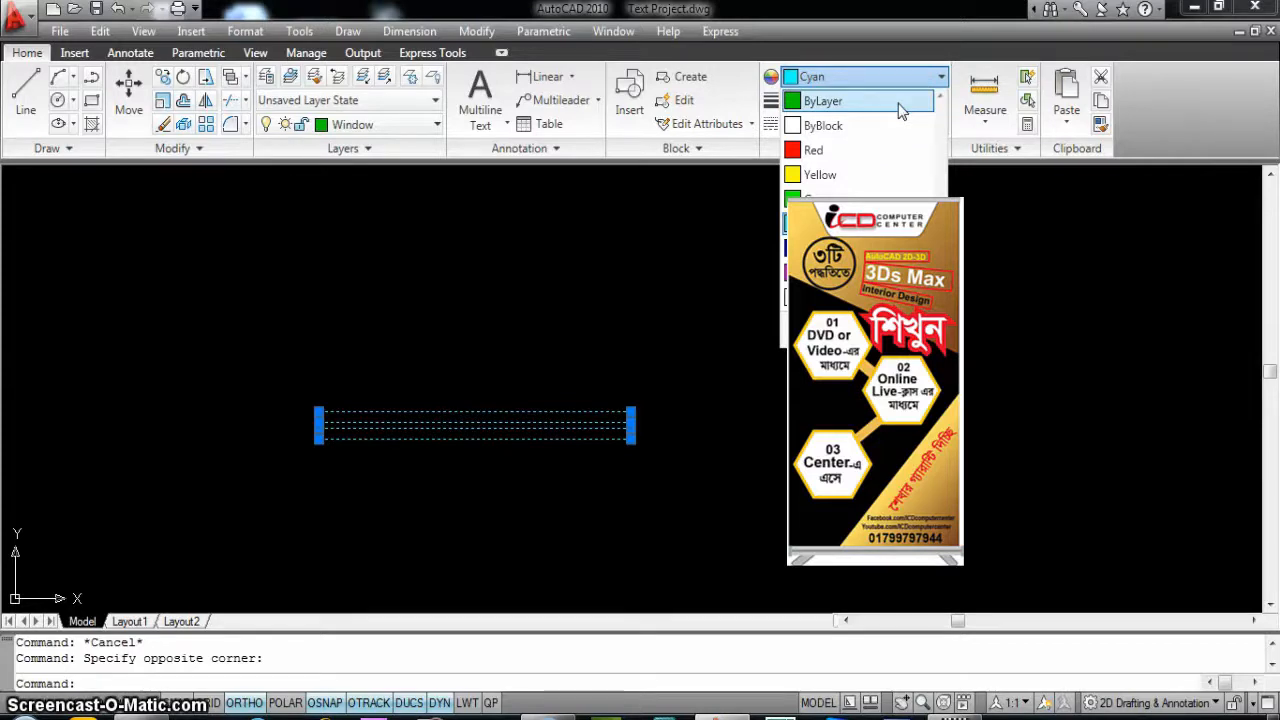
{"action": "left_click", "coordinate": [829, 101]}
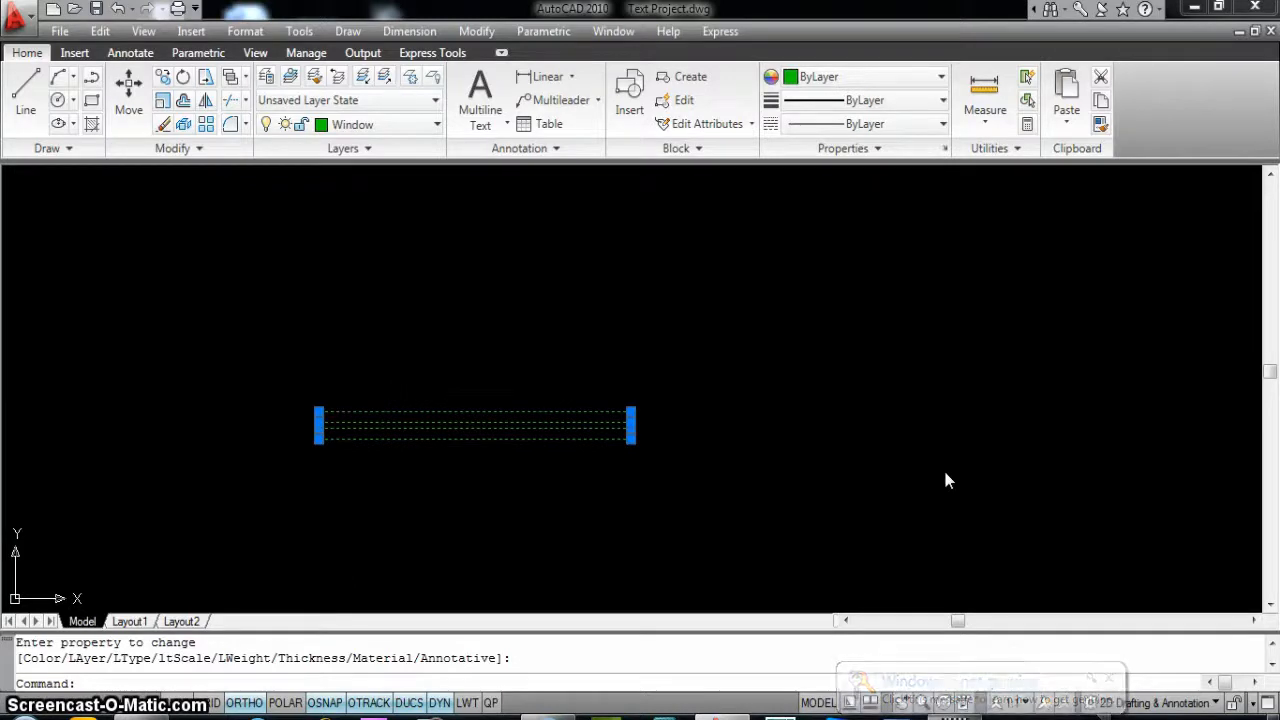
{"action": "left_click", "coordinate": [964, 473]}
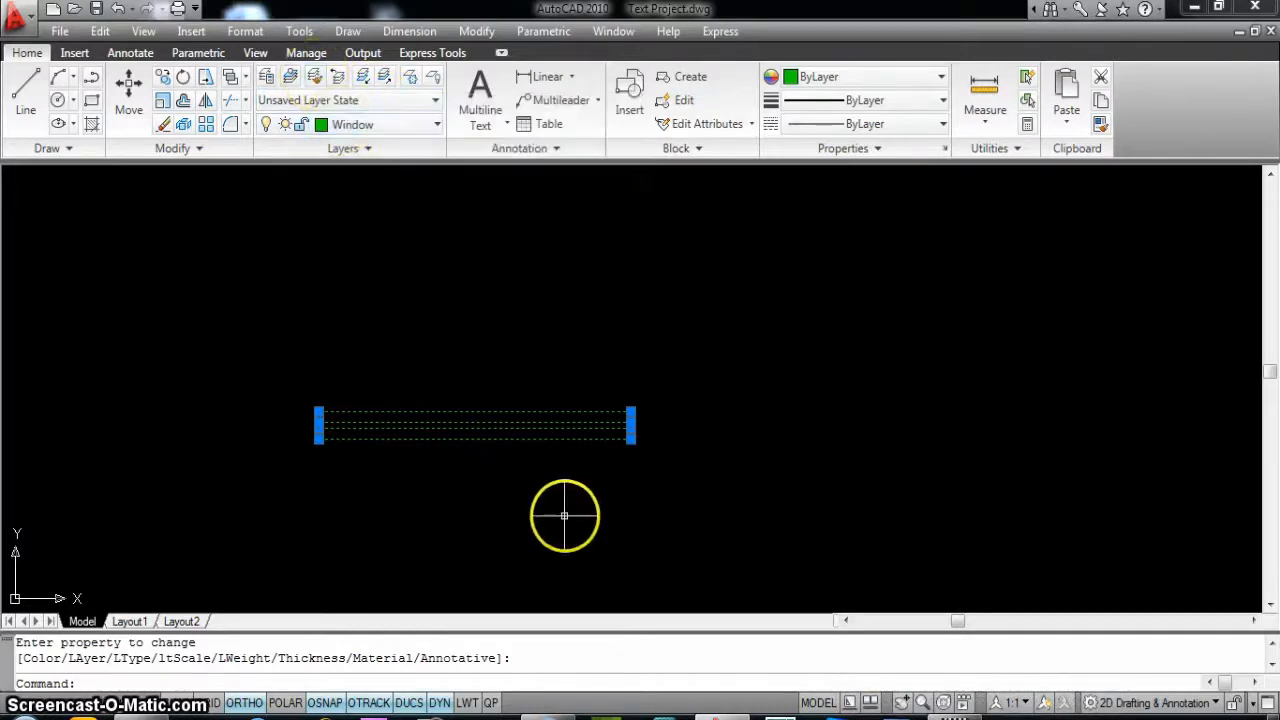
{"action": "key", "text": "Escape"}
- Use Match Properties to apply the wall line's properties to the door of the small room below it in the floor plan
{"action": "middle_click_drag", "start_coordinate": [509, 486], "coordinate": [755, 360]}
{"action": "scroll", "coordinate": [596, 424], "scroll_direction": "down", "scroll_amount": 2}
{"action": "middle_click_drag", "start_coordinate": [556, 442], "coordinate": [570, 233]}
{"action": "scroll", "coordinate": [646, 455], "scroll_direction": "up", "scroll_amount": 6}
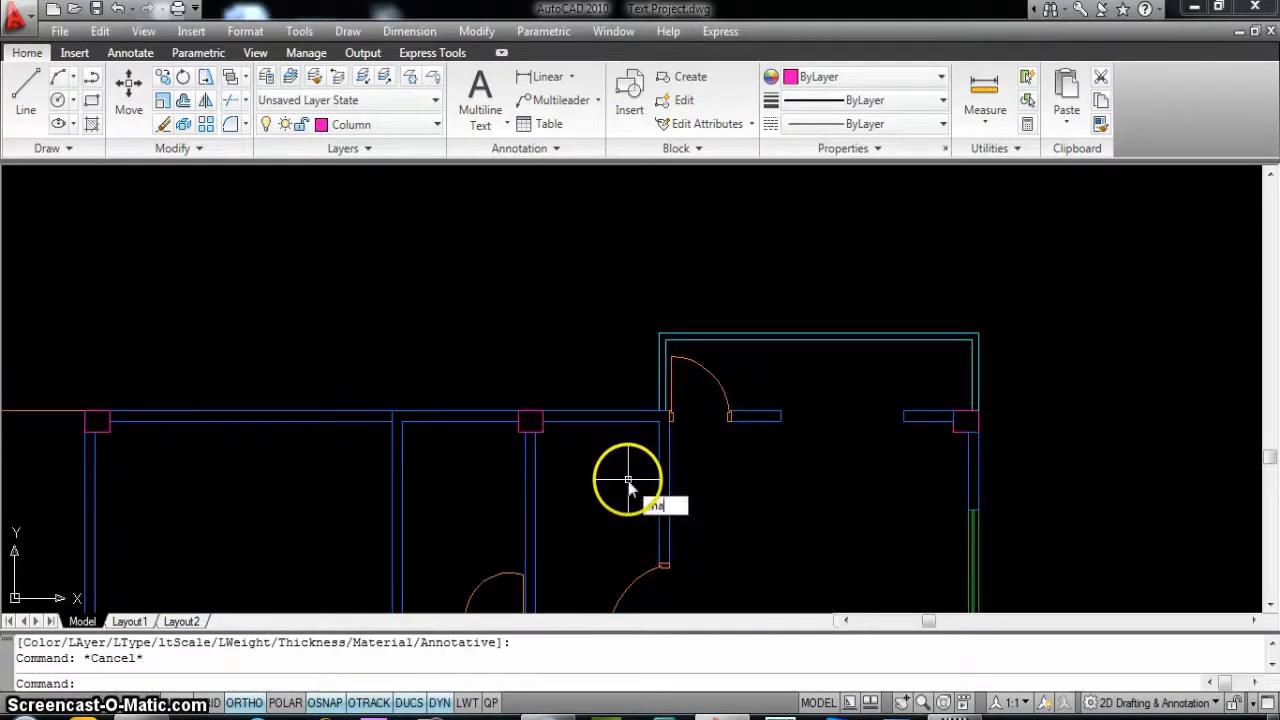
{"action": "type", "text": "a"}
{"action": "key", "text": "Return"}
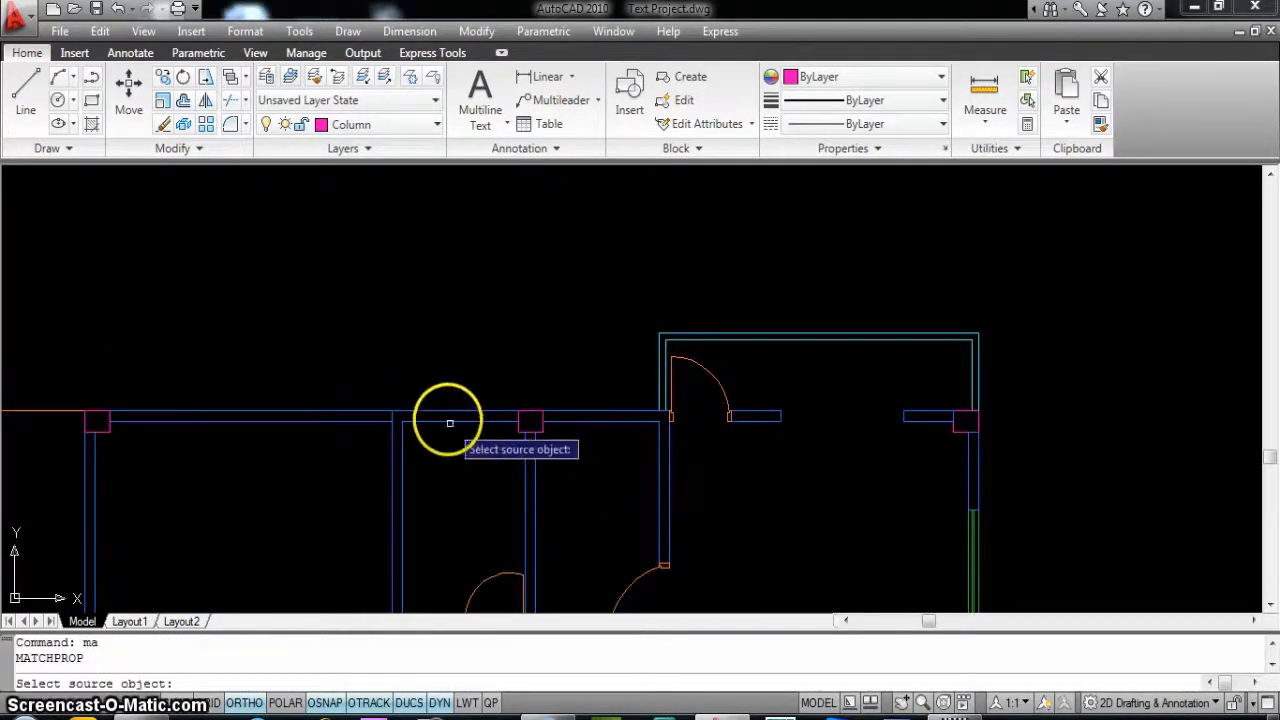
{"action": "left_click", "coordinate": [447, 421]}
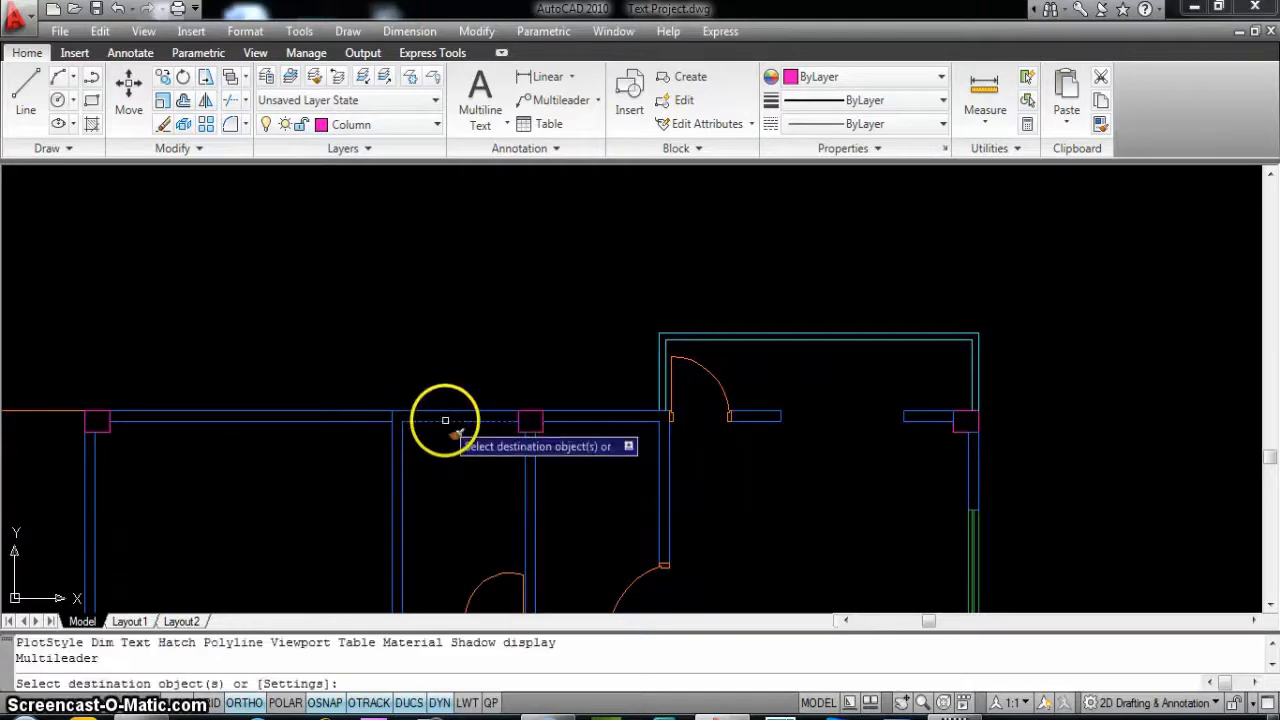
{"action": "left_click", "coordinate": [510, 577]}
{"action": "middle_click_drag", "start_coordinate": [510, 577], "coordinate": [508, 380]}
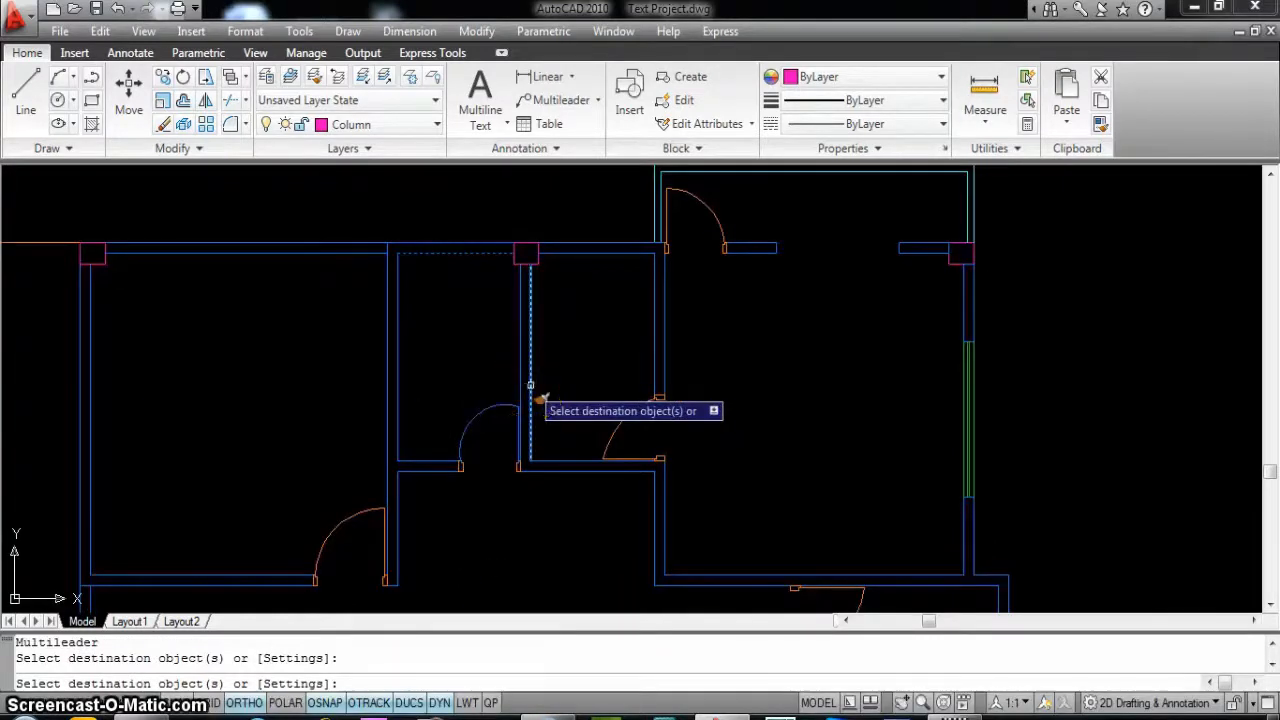
{"action": "key", "text": "Escape"}
- Select the small room's door to check its layer, and undo the property match
{"action": "left_click", "coordinate": [482, 406]}
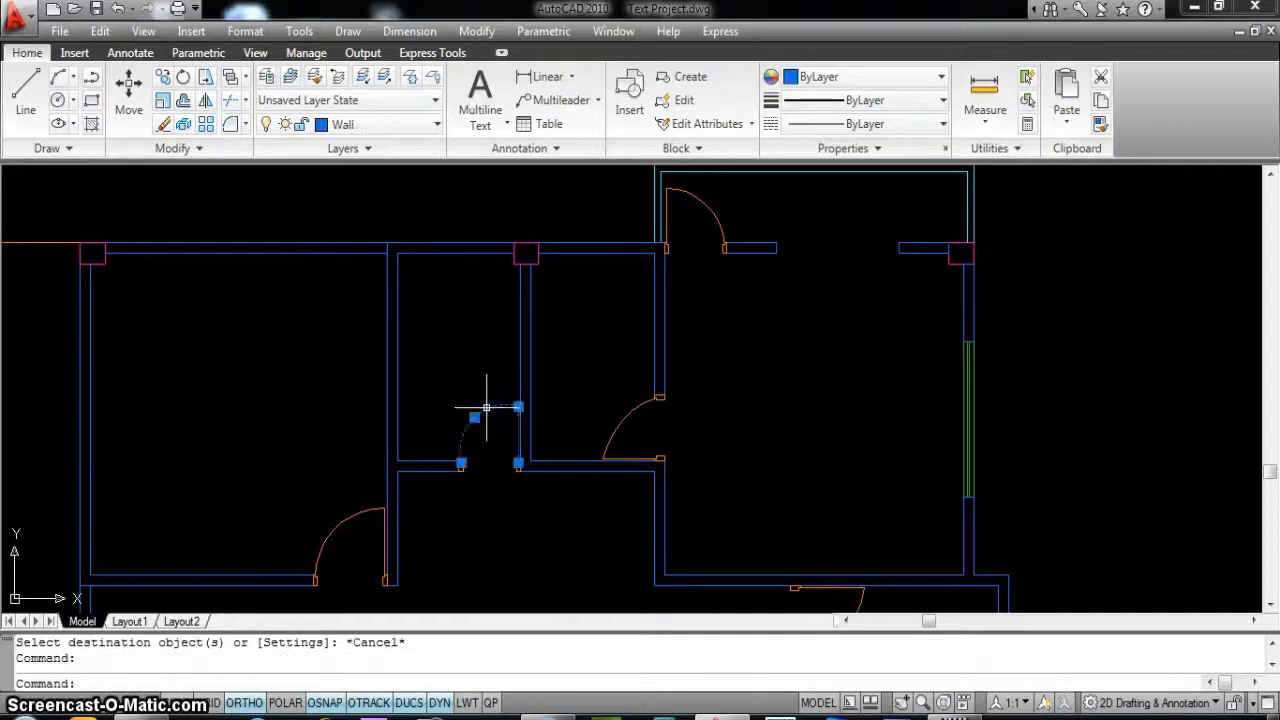
{"action": "key", "text": "ctrl+z"}
{"action": "key", "text": "ctrl+z"}
{"action": "key", "text": "Escape"}
{"action": "key", "text": "Escape"}
{"action": "middle_click_drag", "start_coordinate": [623, 451], "coordinate": [737, 432]}
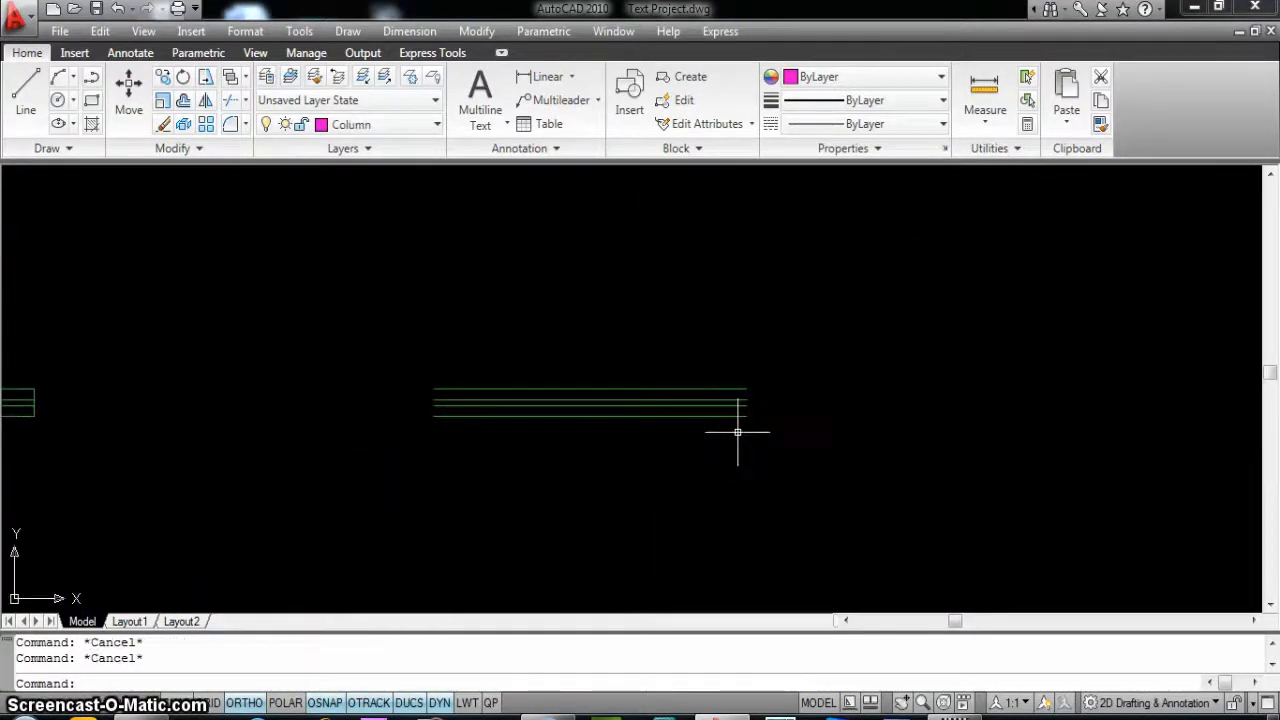